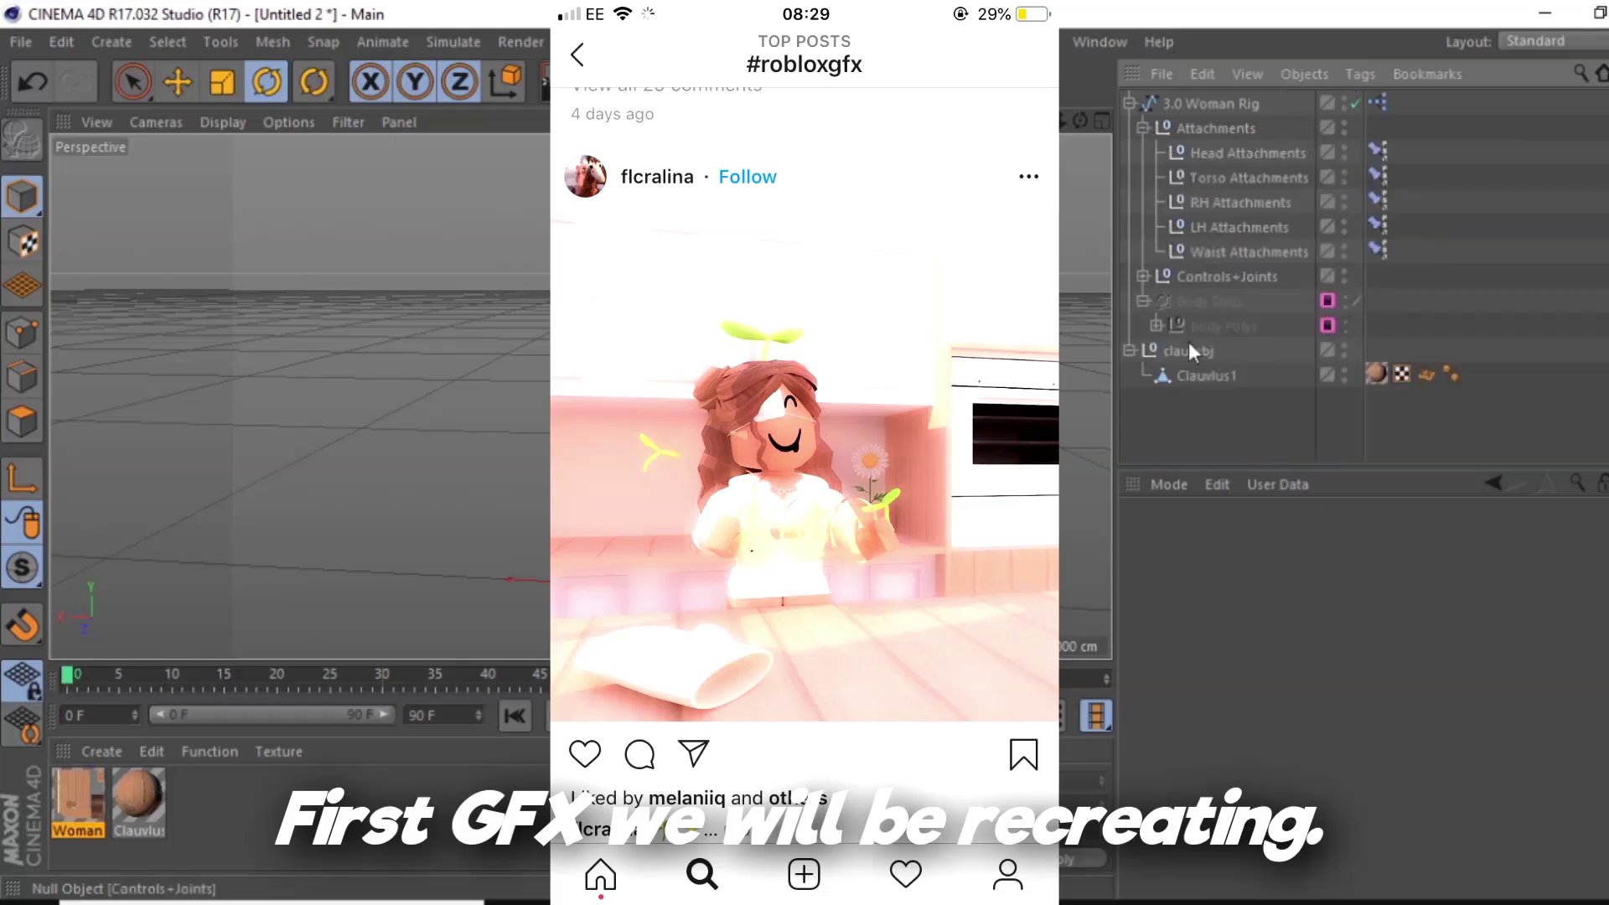
Select the Clauvlus1 hair object in the Object Manager
click(1188, 375)
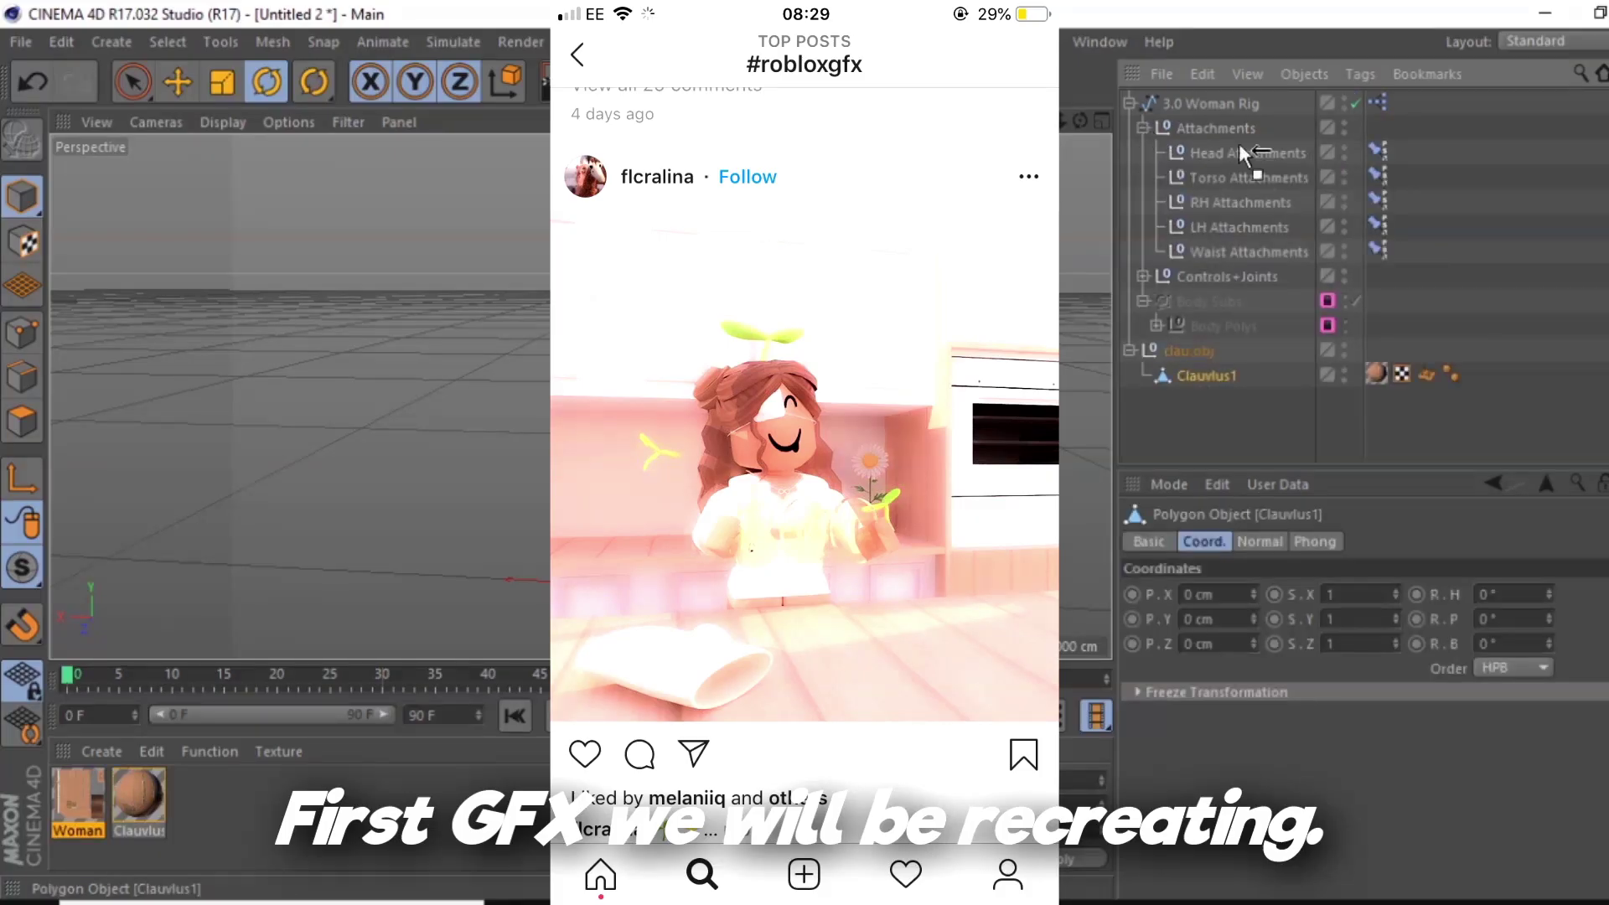
Parent Clauvlus1 under the rig's Head Attachments and delete its Normal tag
drag(1240, 152, 1343, 147)
key(Delete)
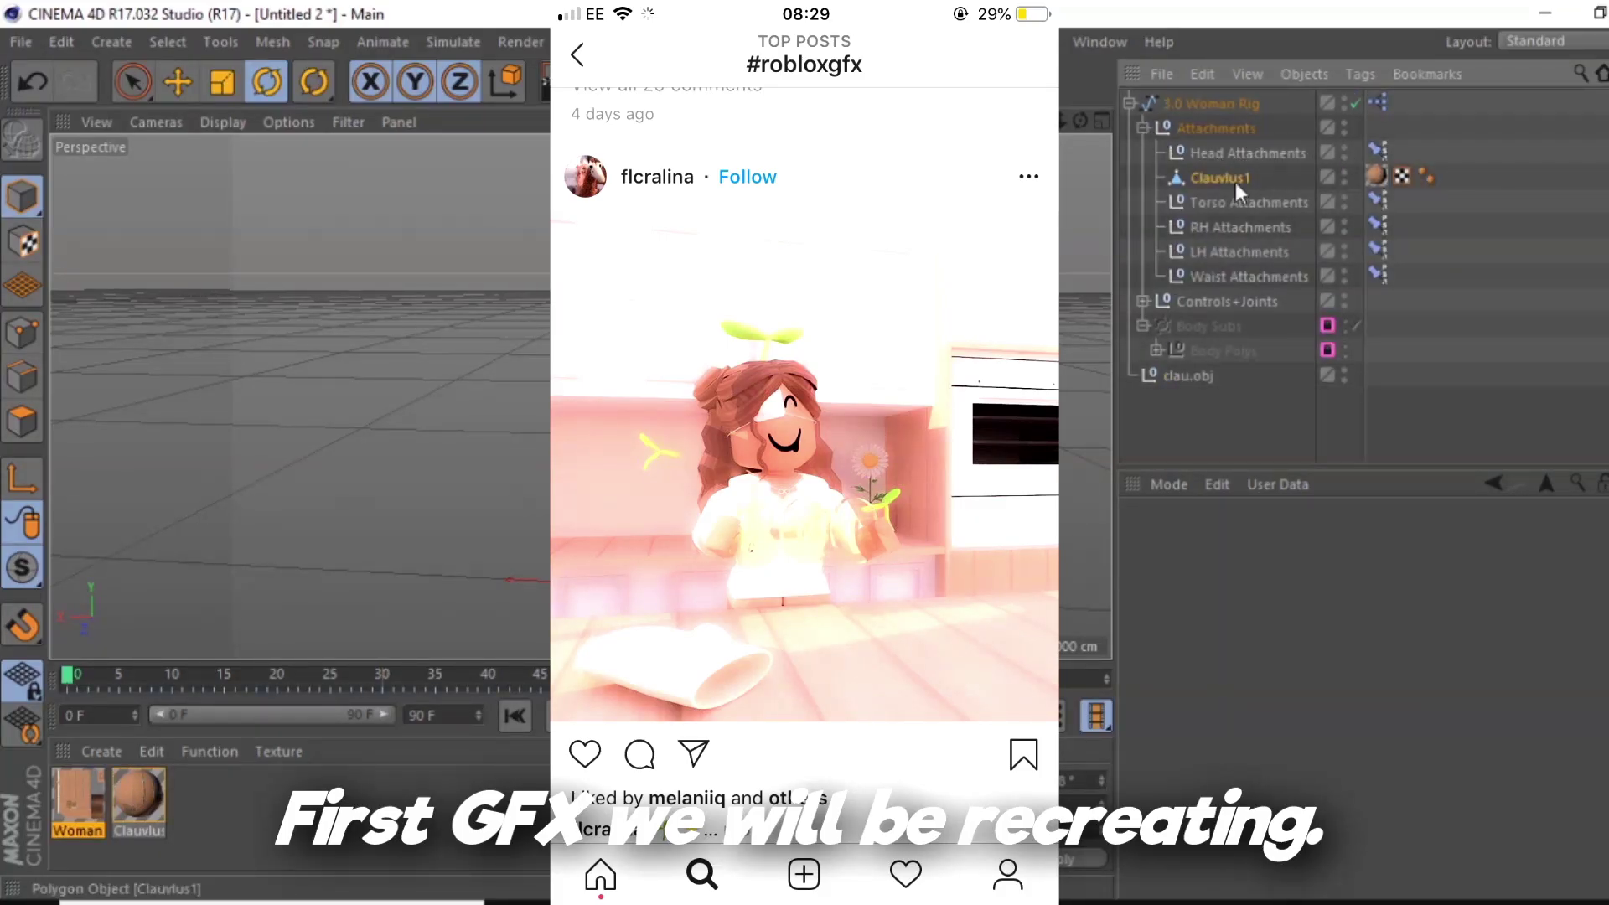
click(1199, 178)
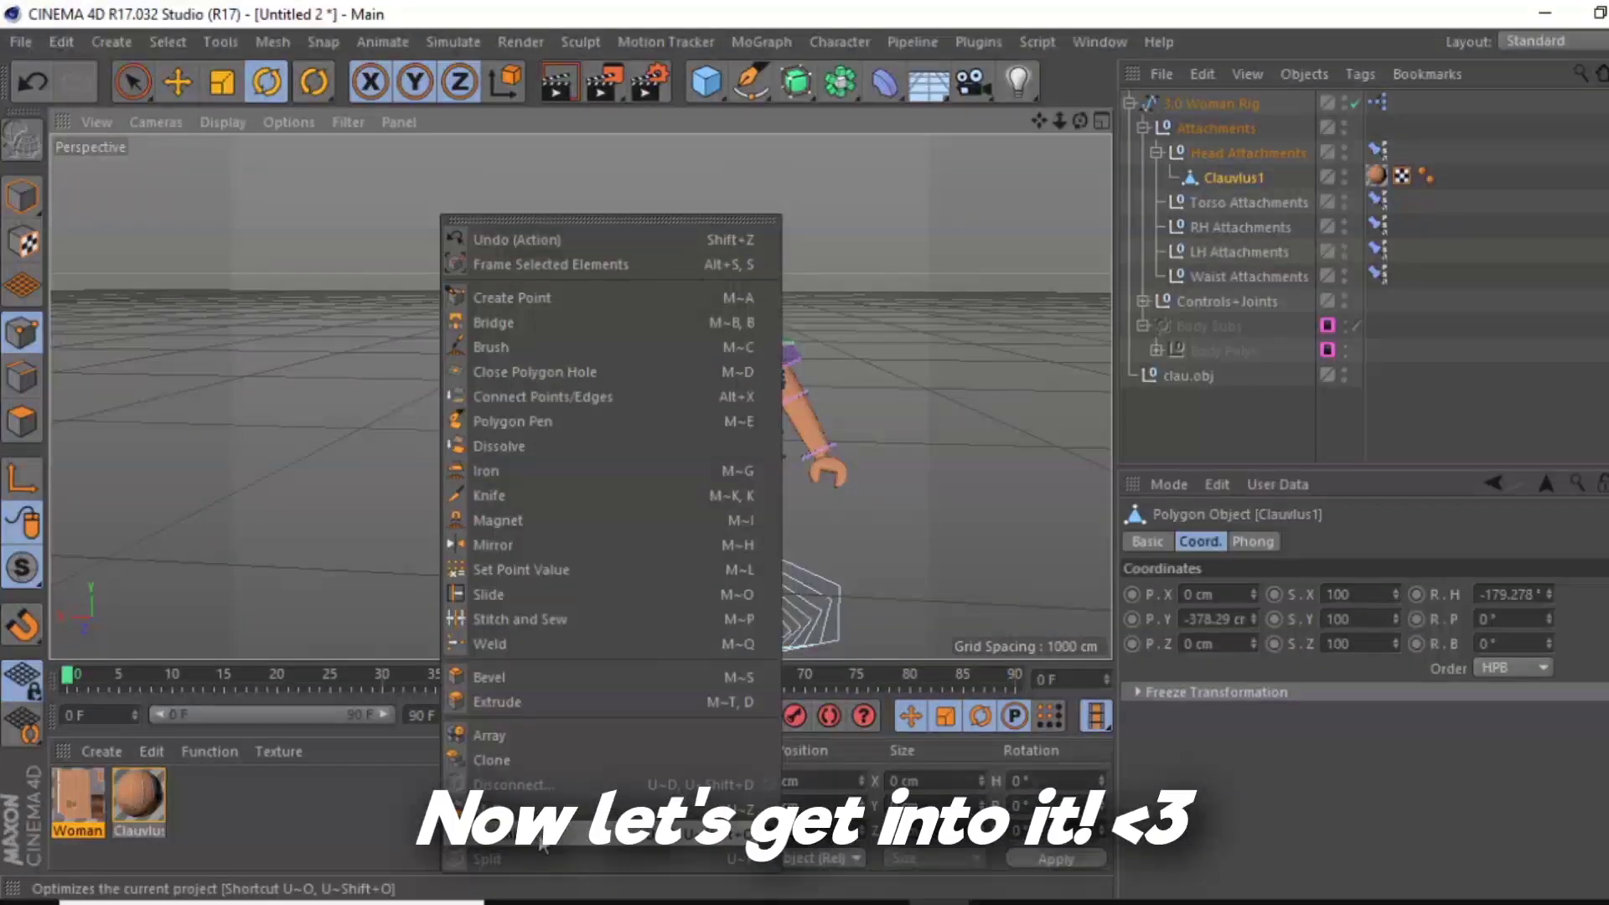
Optimize the hair geometry and collapse the 3.0 Woman Rig hierarchy
click(541, 844)
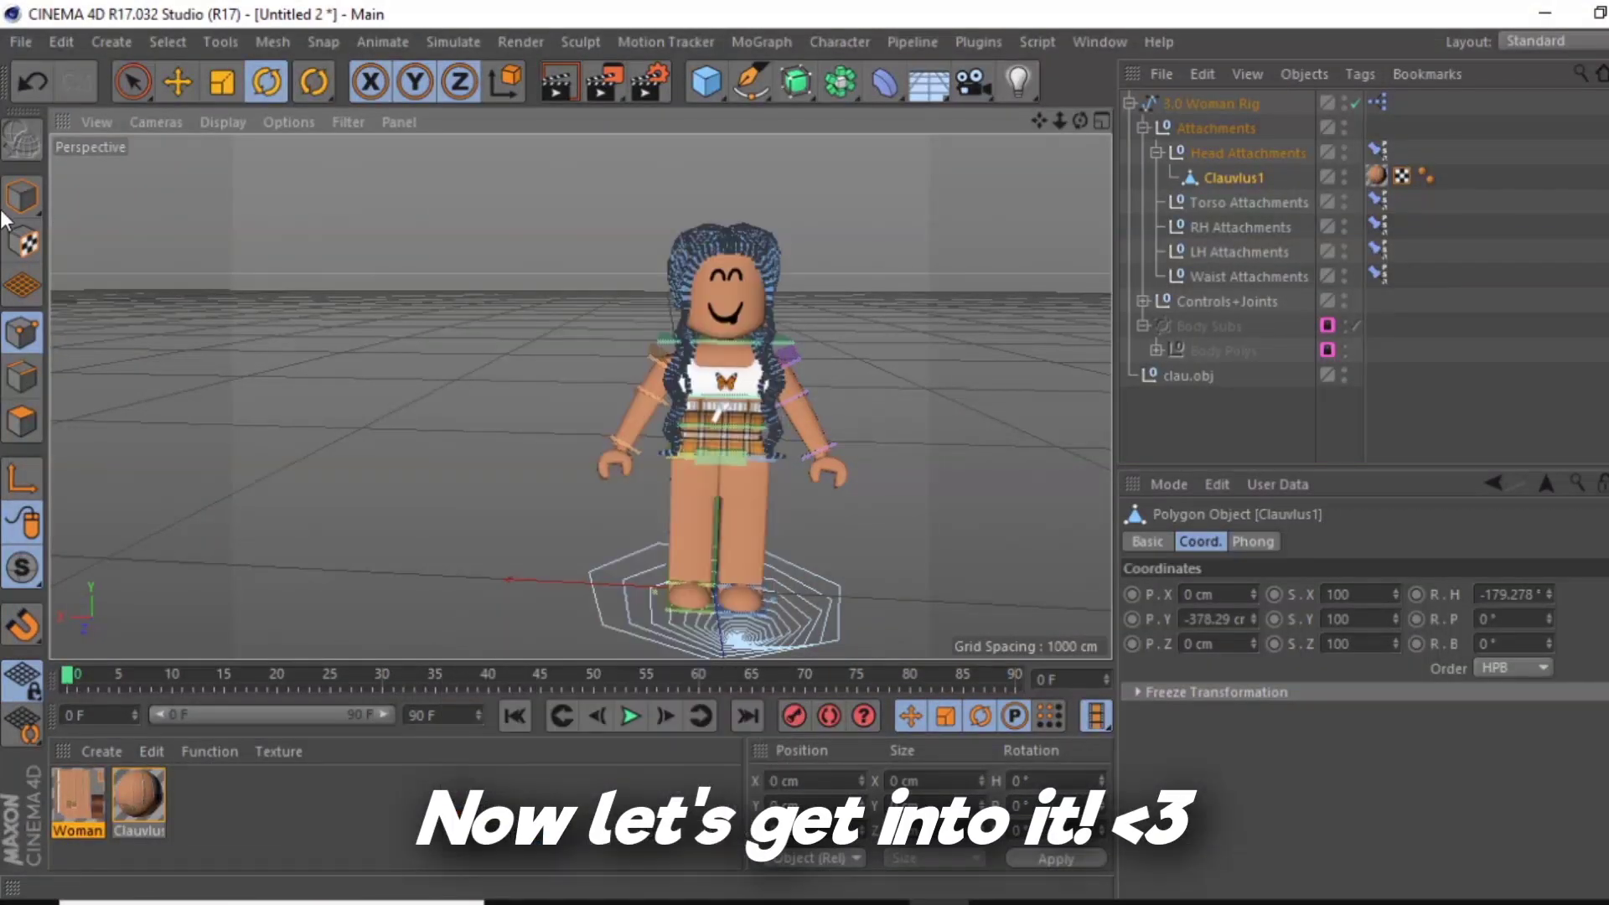
click(1129, 102)
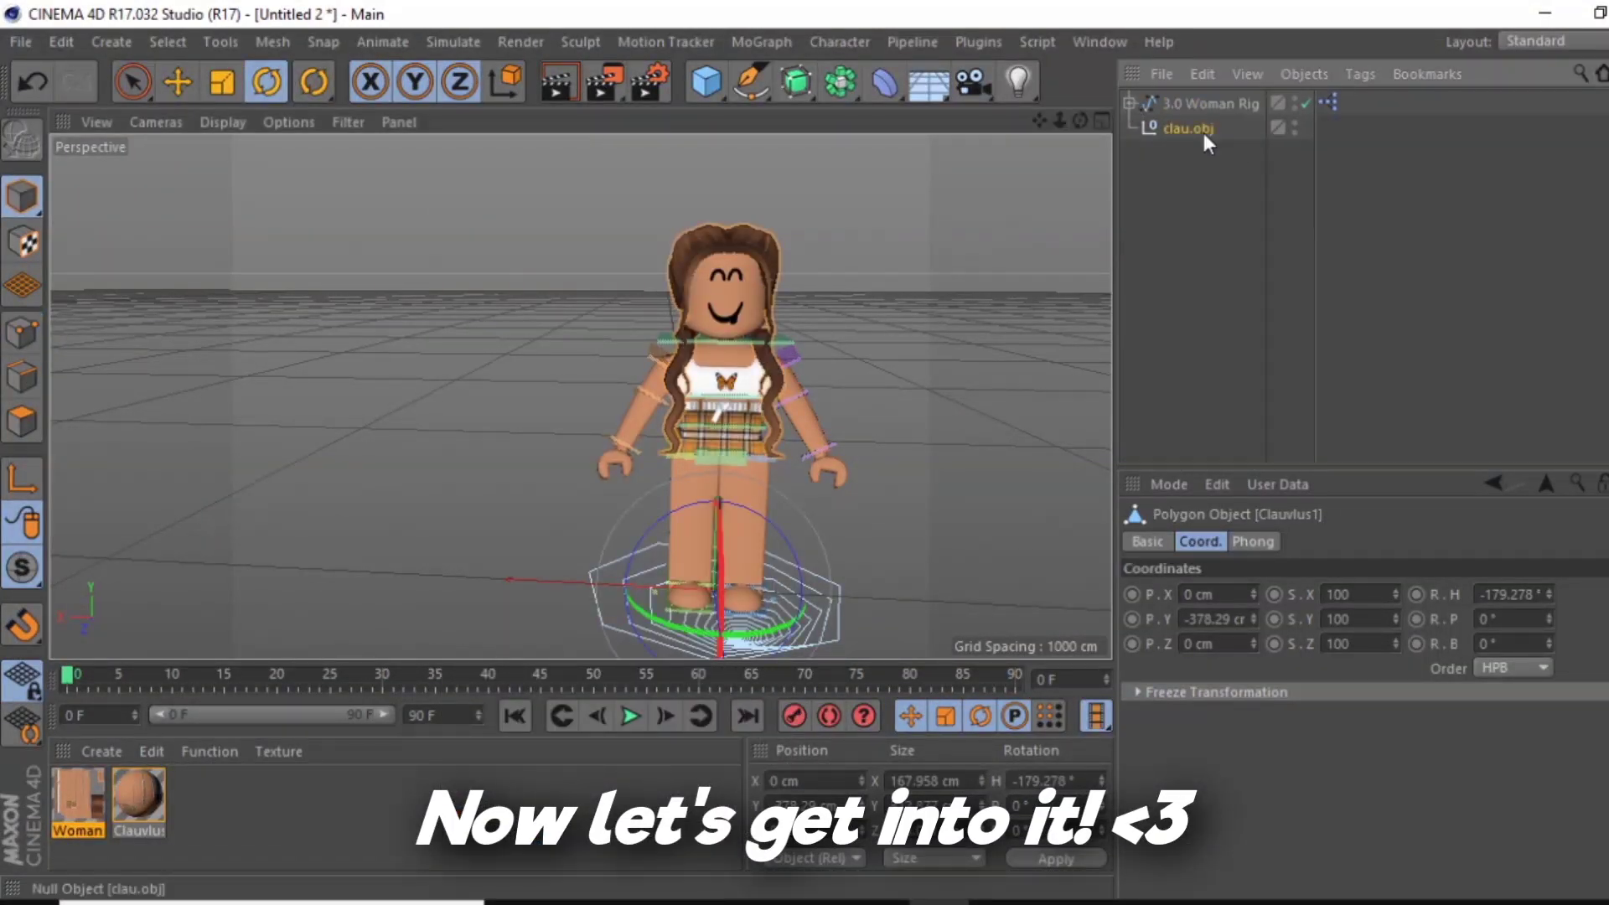
click(1201, 129)
Zoom around the character and bring up the merge dialog on the Cinema 4D RIGS folder
mouse_move(1060, 121)
mouse_down()
mouse_move(1082, 119)
mouse_move(1038, 126)
mouse_up()
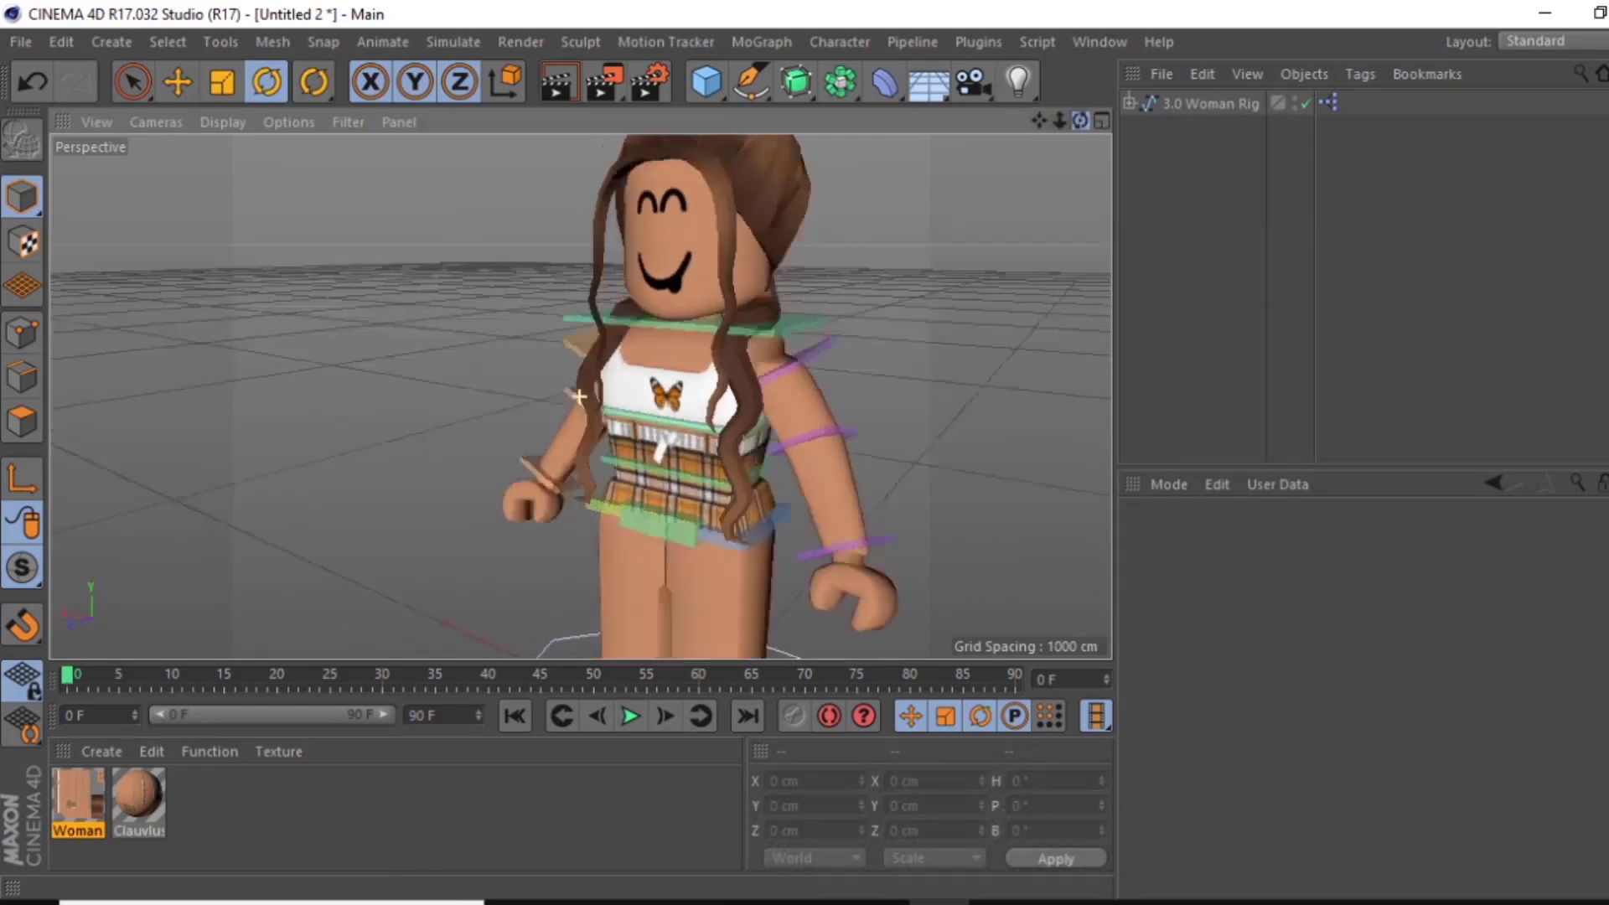
key(alt+Tab)
click(1080, 112)
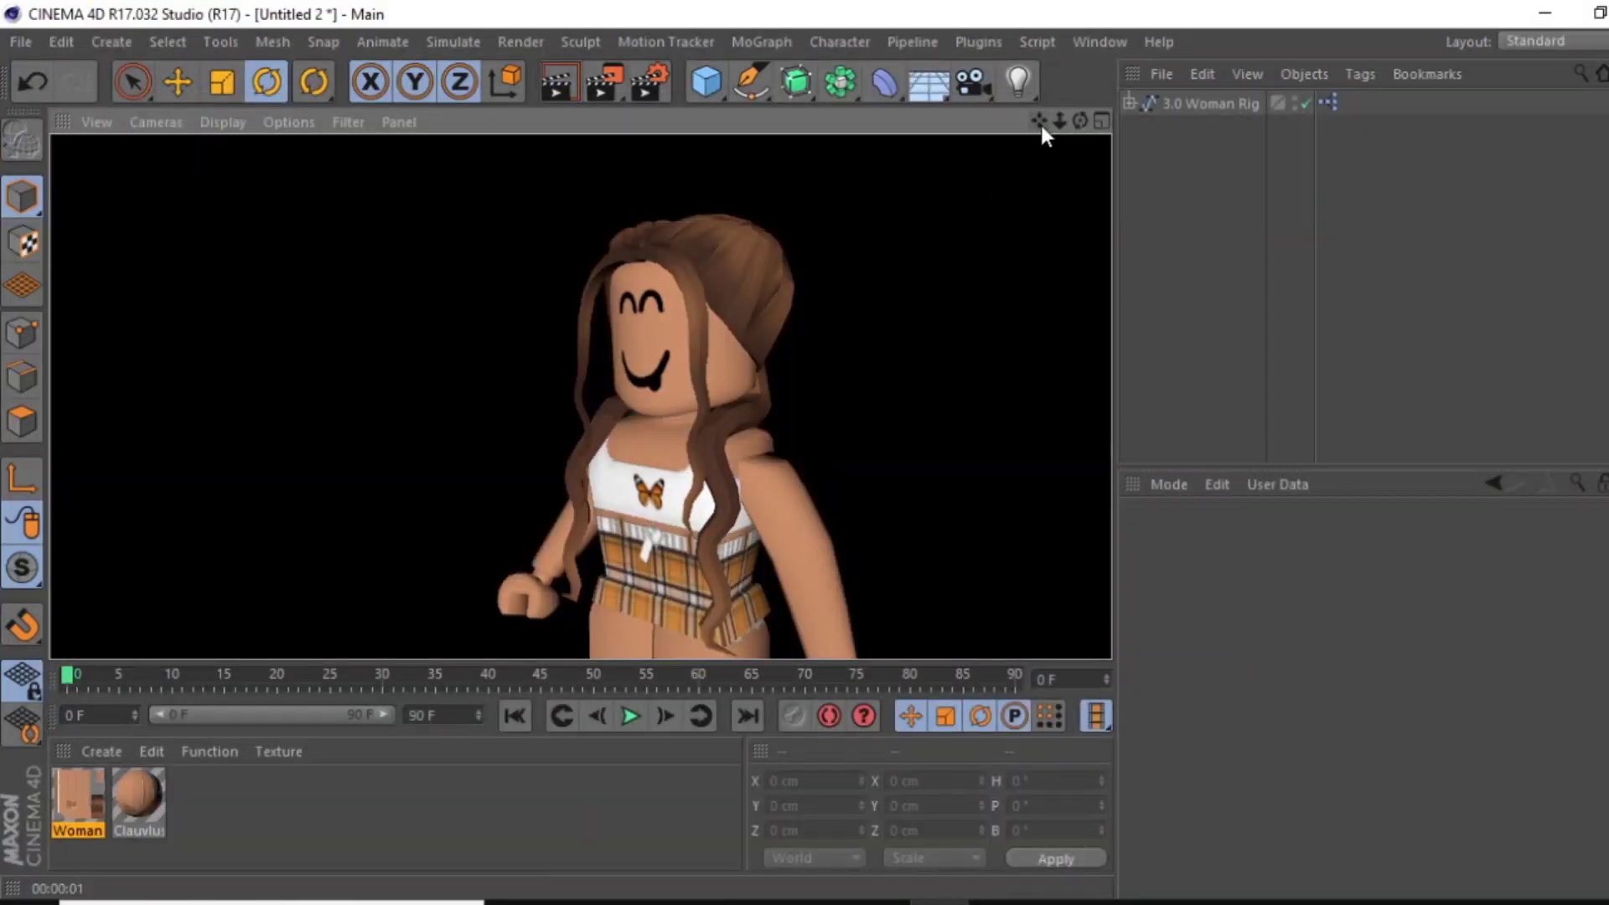
drag(1060, 121, 1039, 125)
key(ctrl+o)
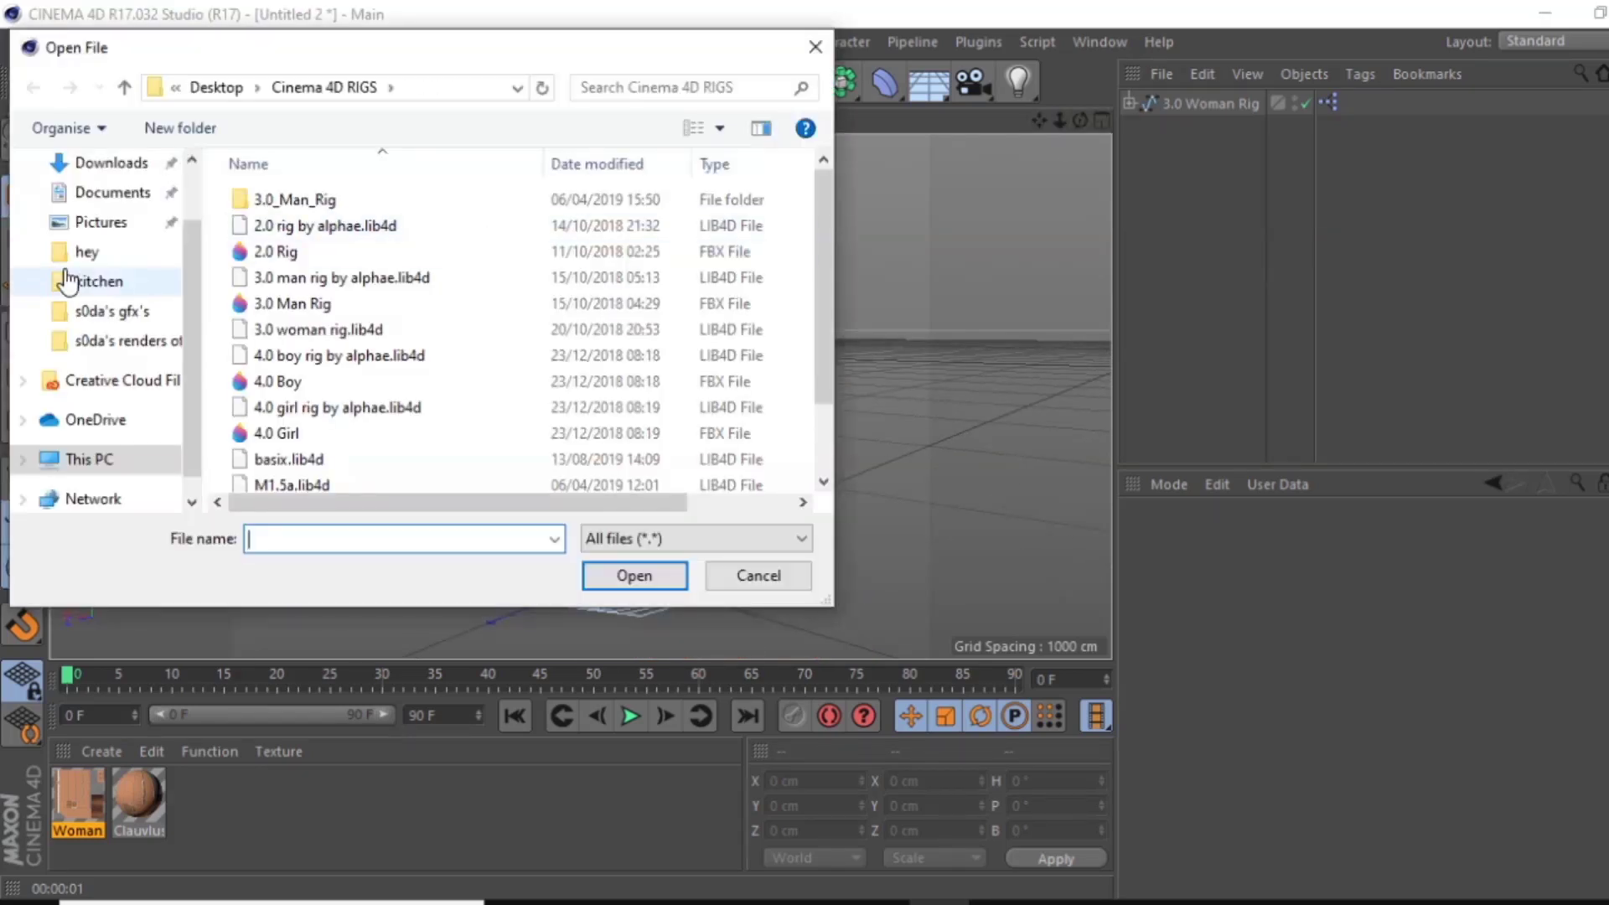
Merge the daisy model and assign Daisy1Tex as its material's Color texture
double_click(67, 280)
double_click(279, 338)
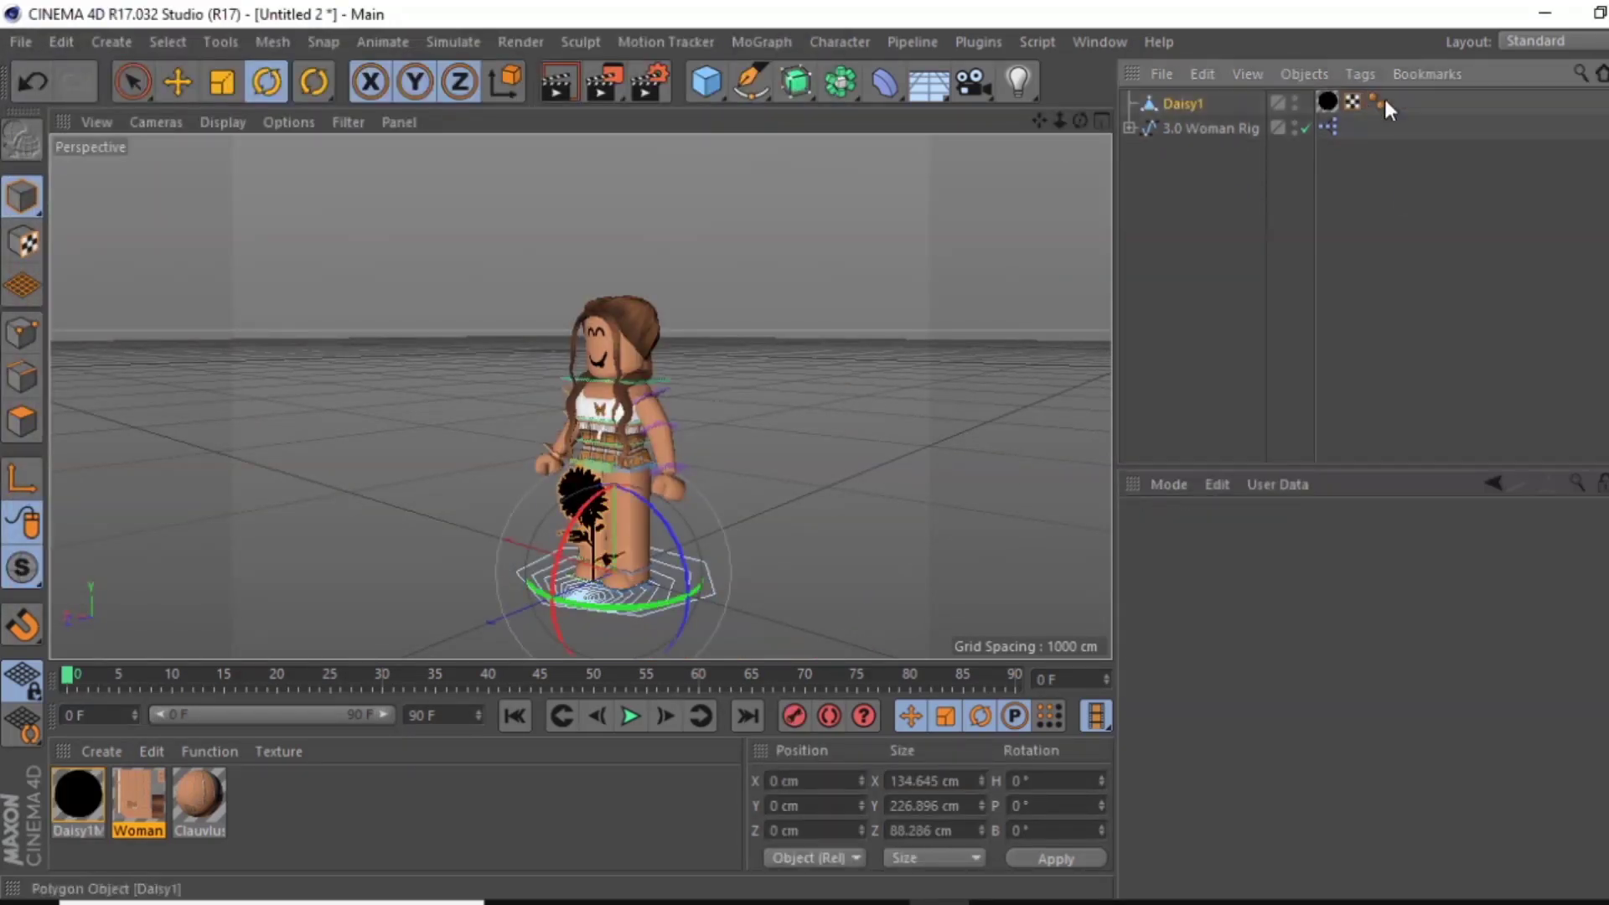
double_click(78, 794)
click(681, 428)
double_click(779, 514)
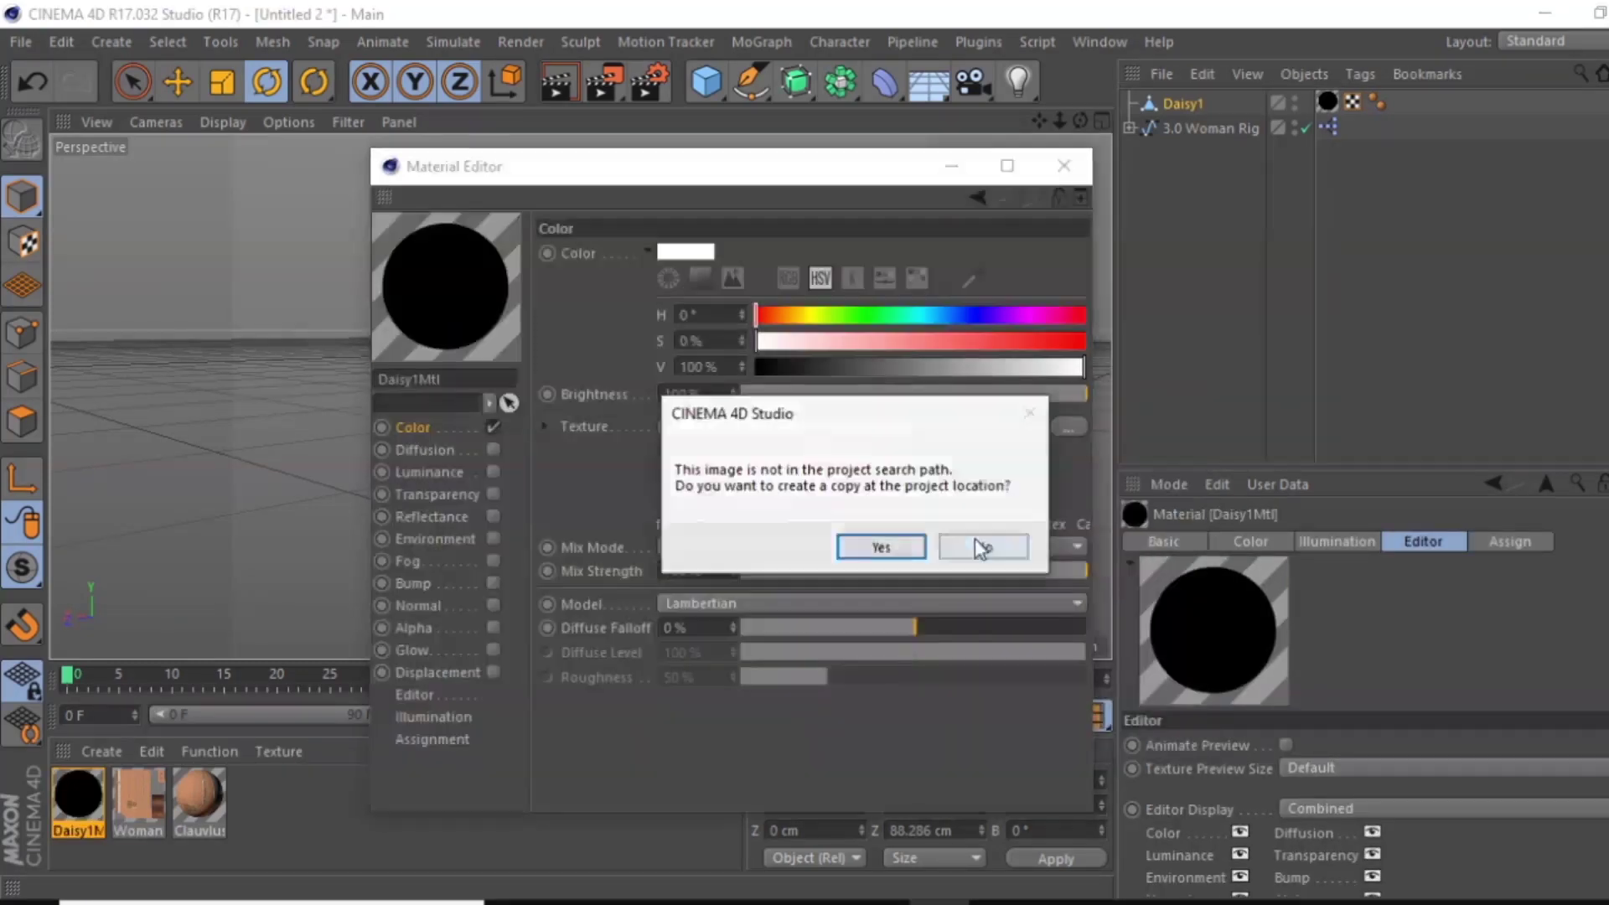
click(980, 546)
click(1063, 165)
Merge kitchen.obj from the kitchen folder into the scene
click(21, 42)
click(55, 116)
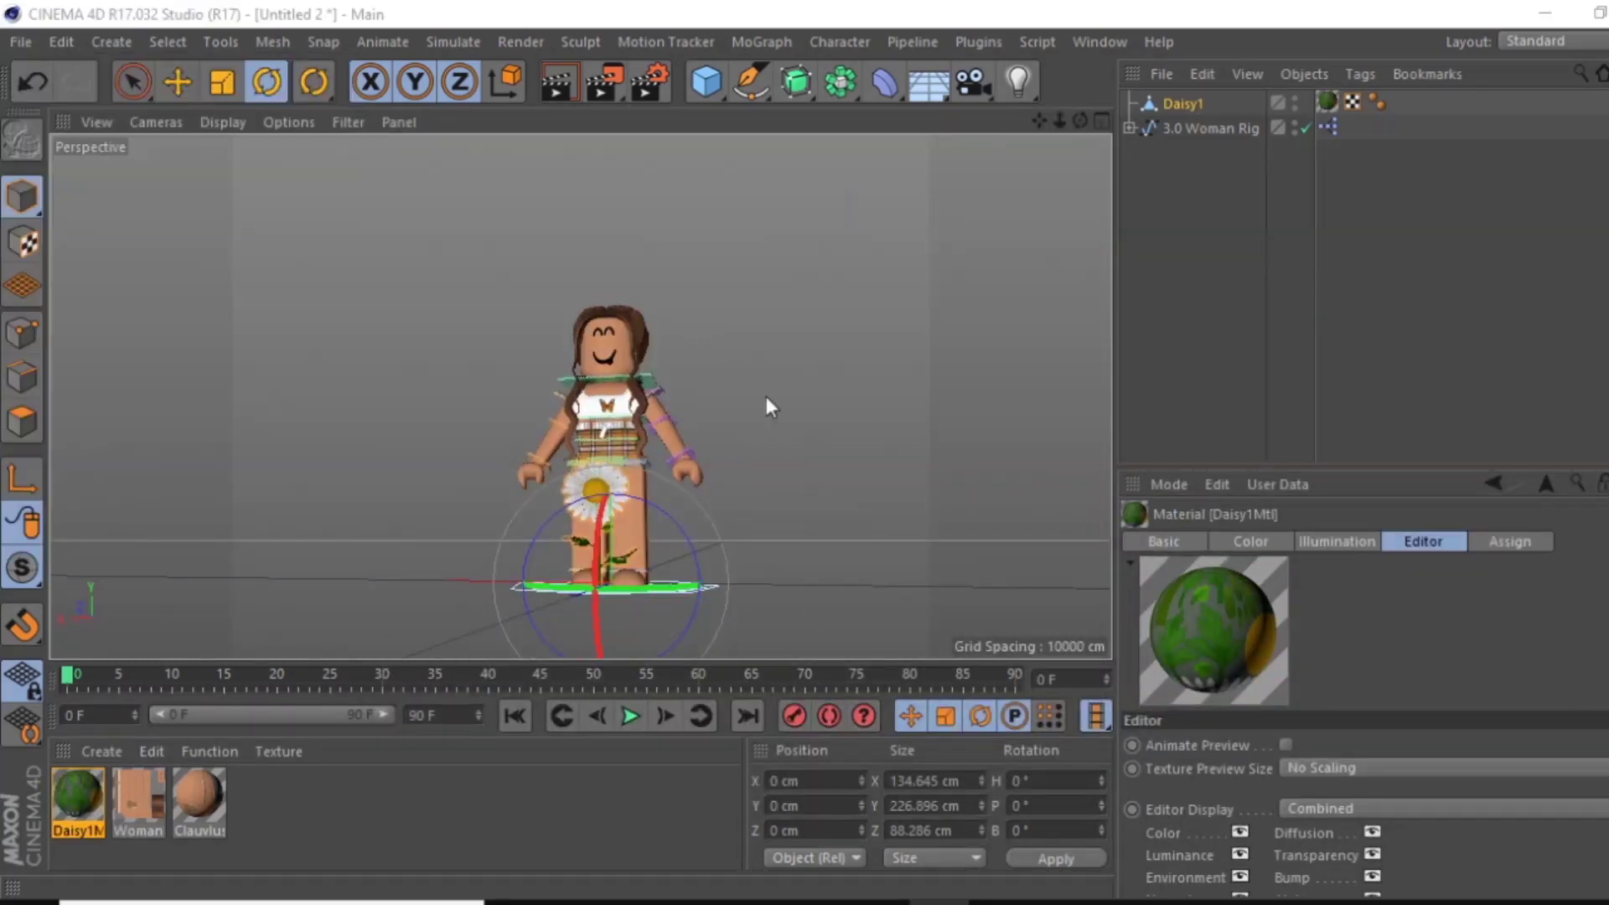
double_click(288, 207)
double_click(437, 235)
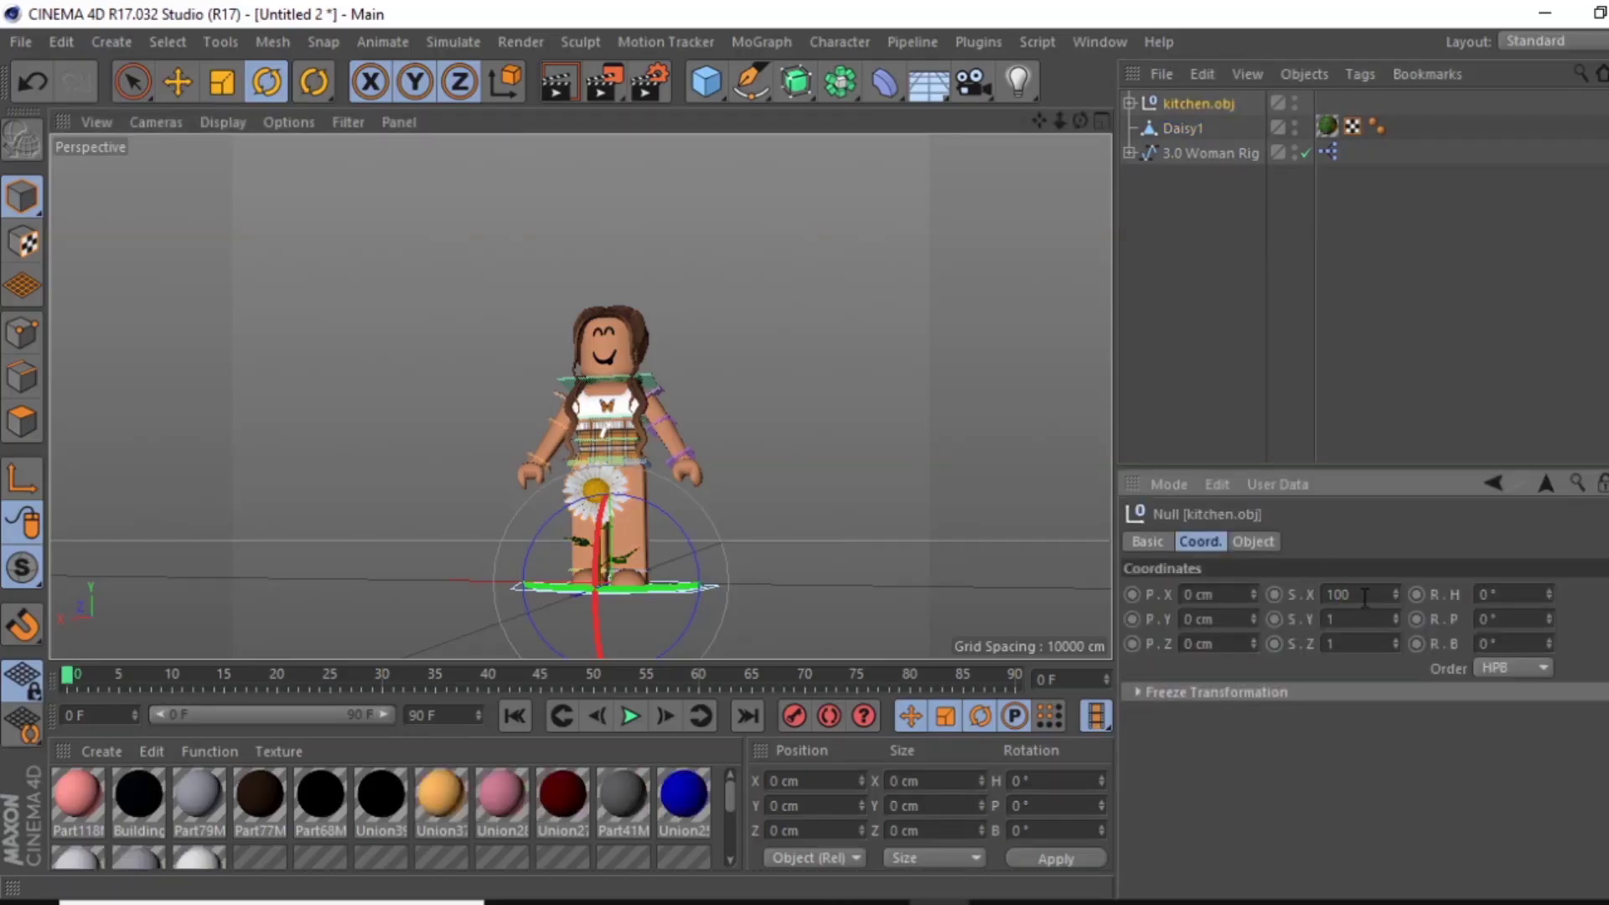
Relink Part5Tex.png and the brick texture to the Part5 and Part18 materials
scroll(905, 563, up, 5)
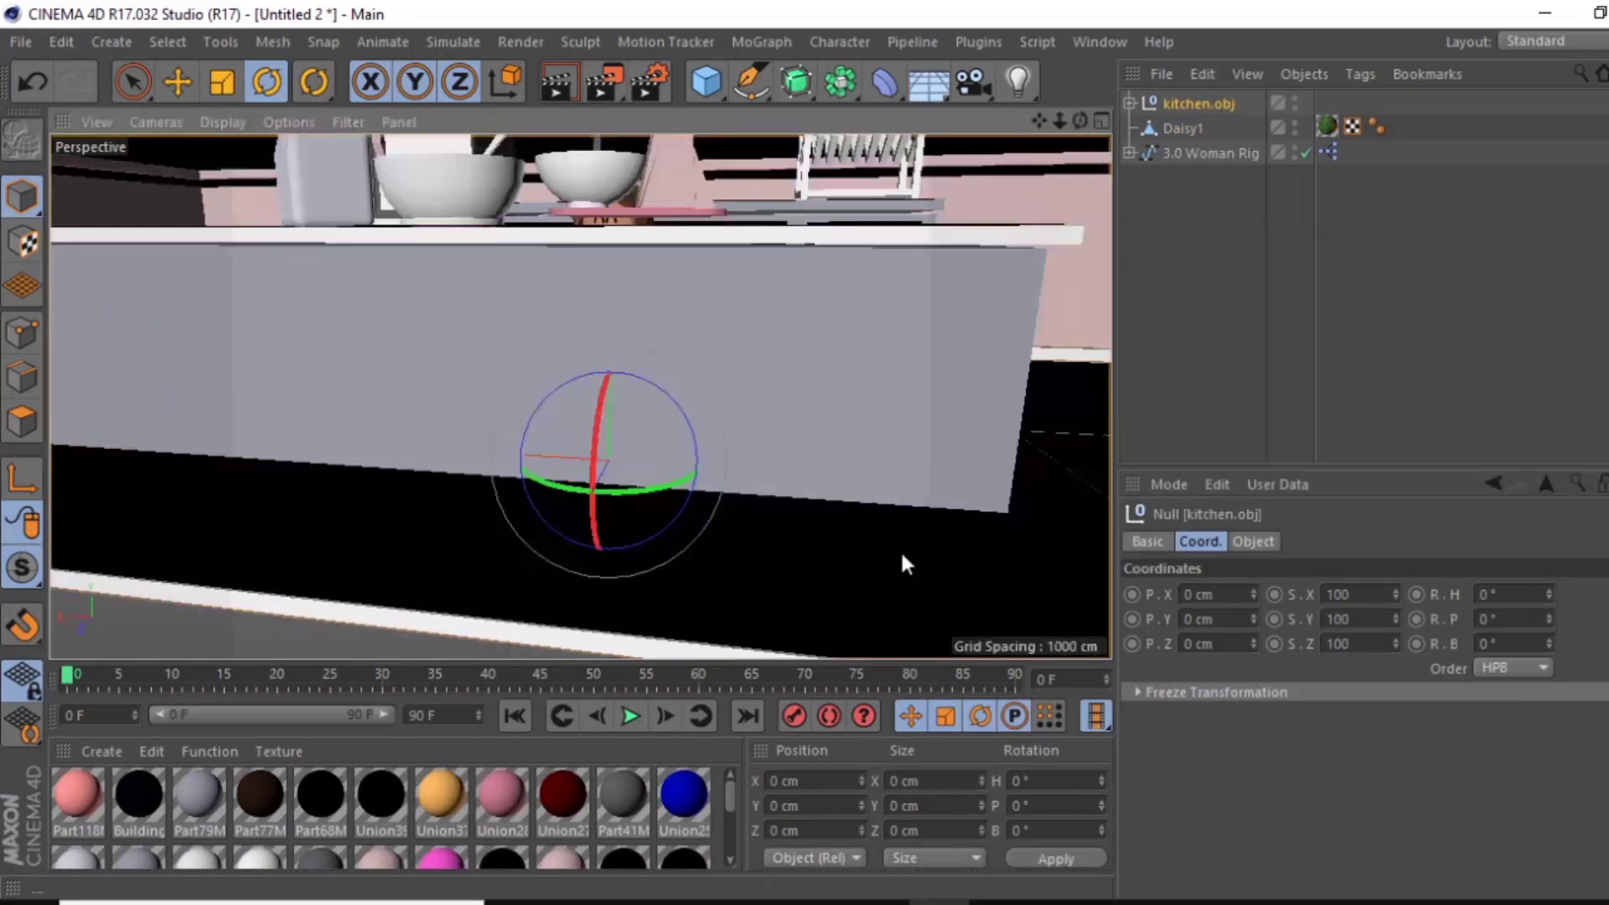
double_click(702, 859)
click(1067, 428)
double_click(629, 355)
click(1005, 729)
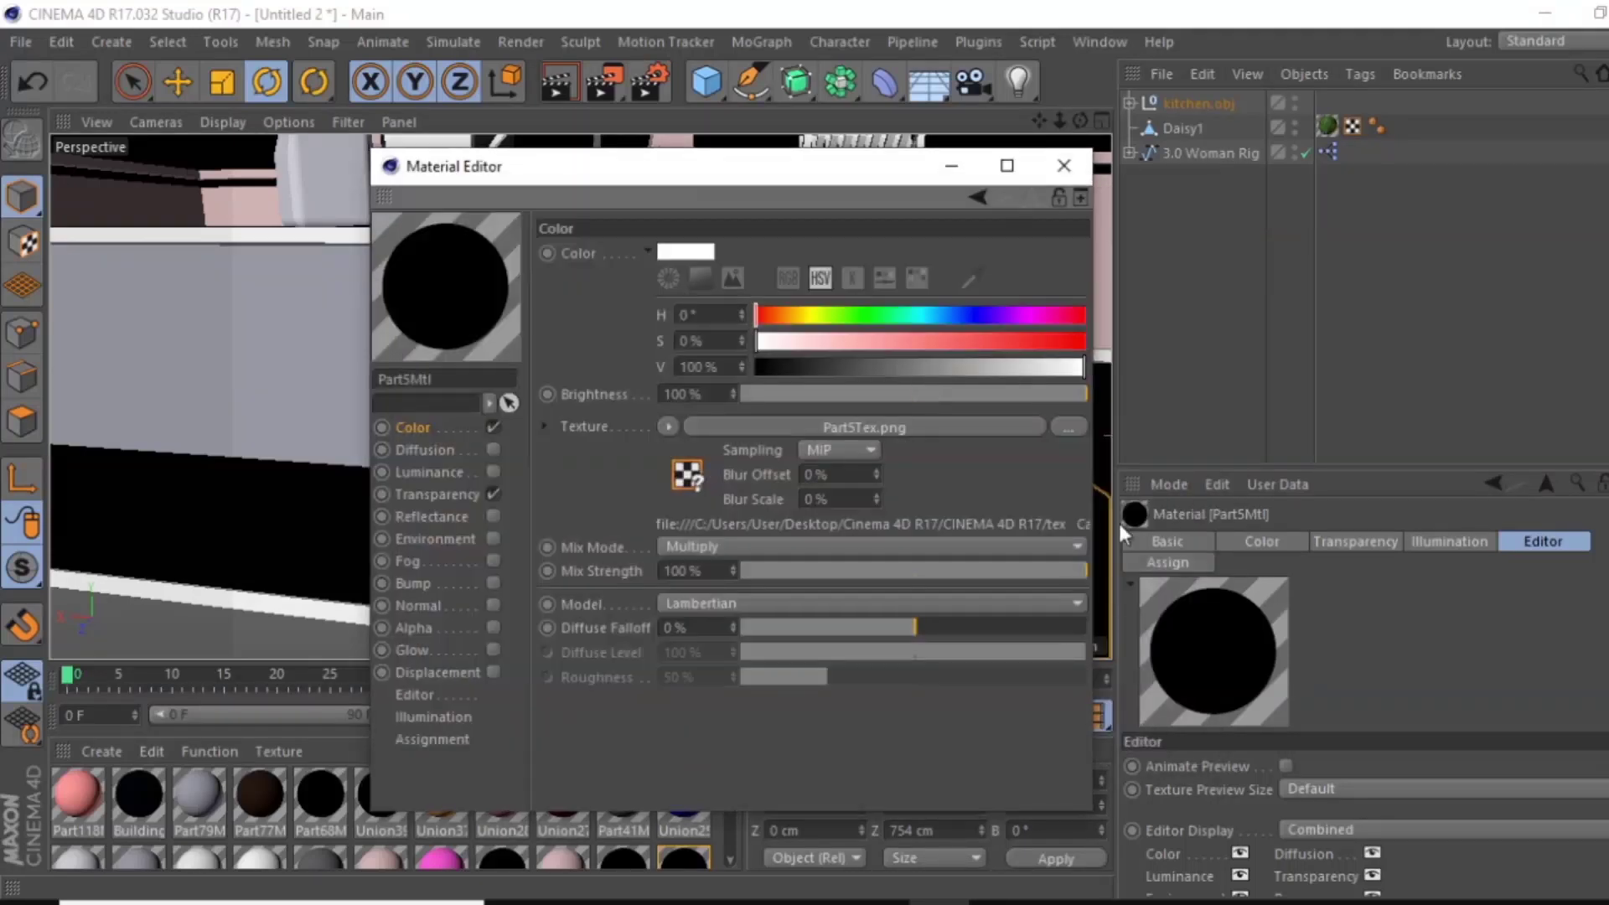
click(1067, 429)
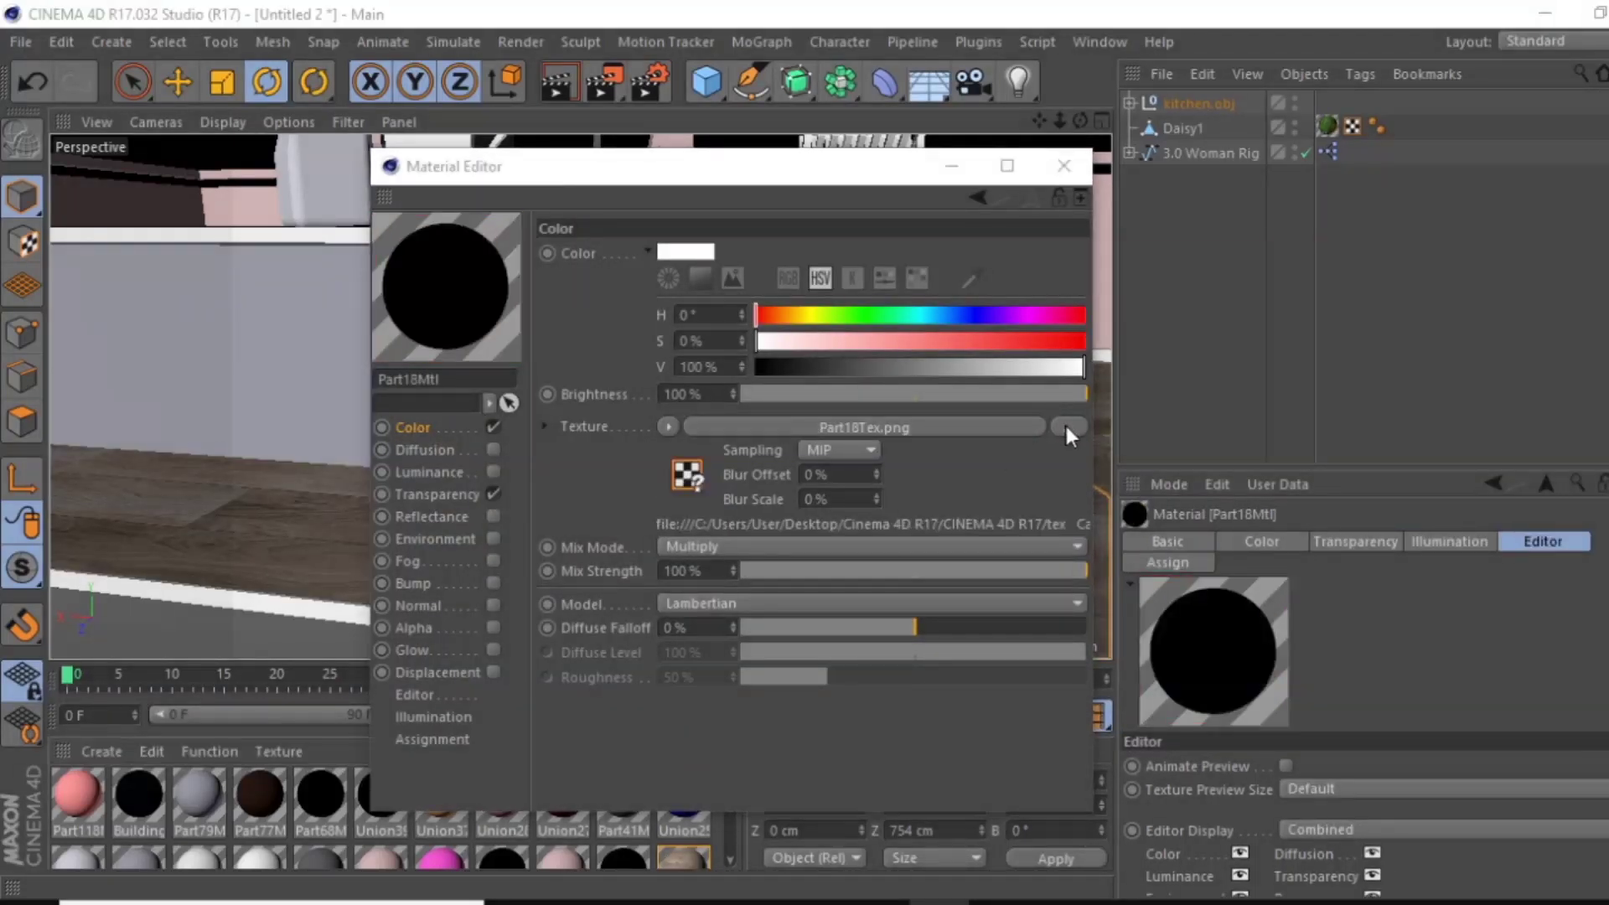
click(1006, 729)
click(977, 545)
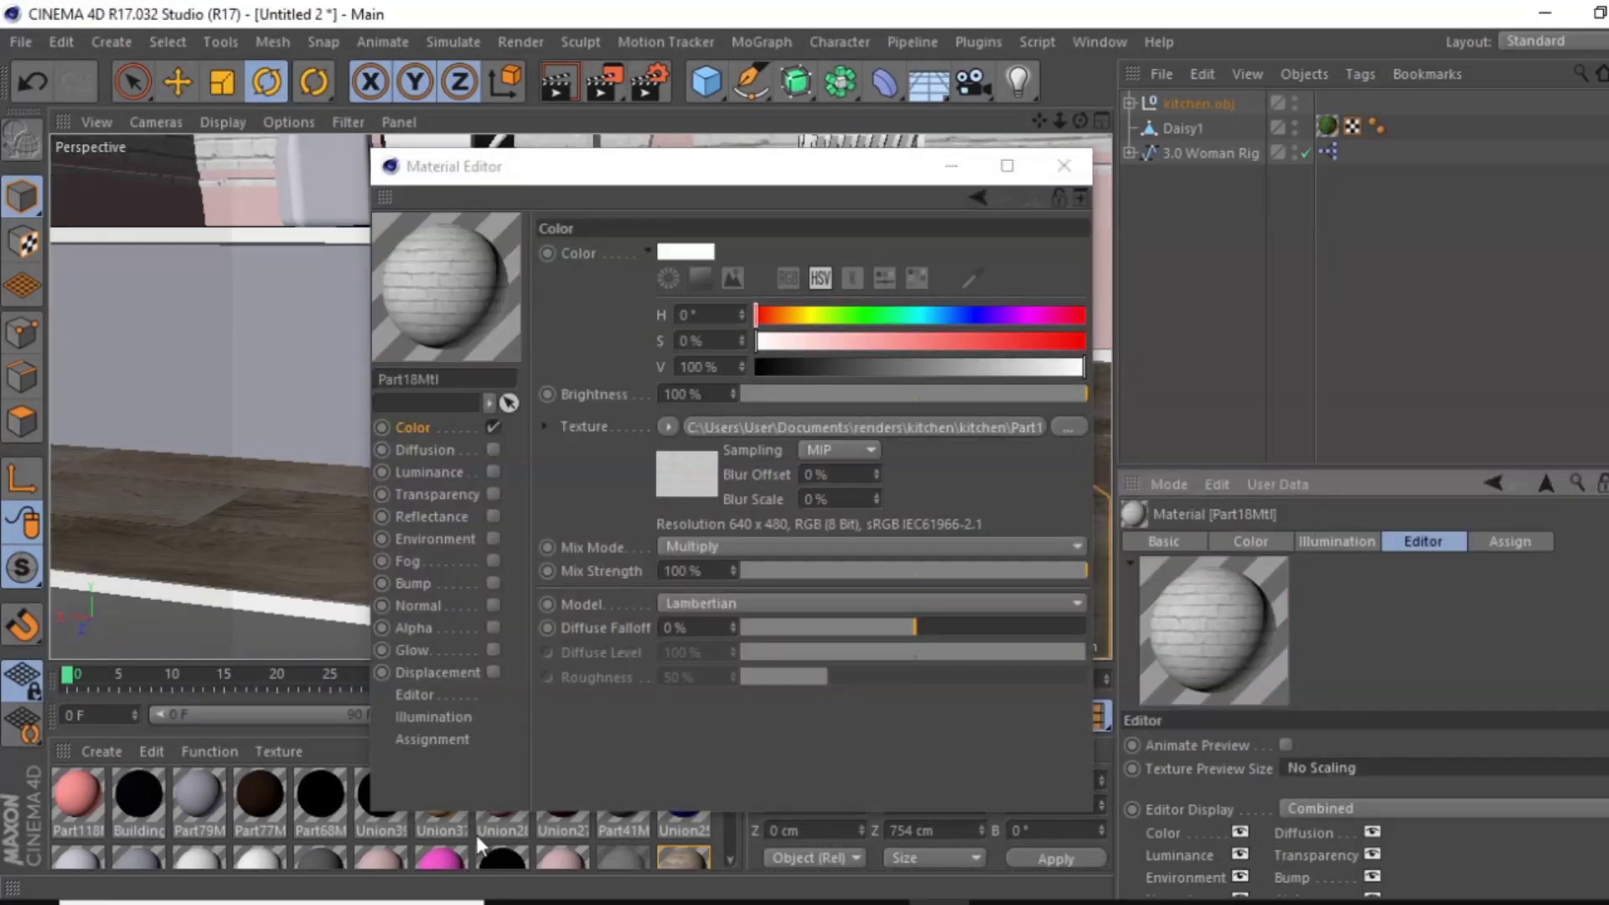
Relink the Union39 material's texture image without copying it to the project
click(381, 796)
click(1067, 427)
double_click(1059, 445)
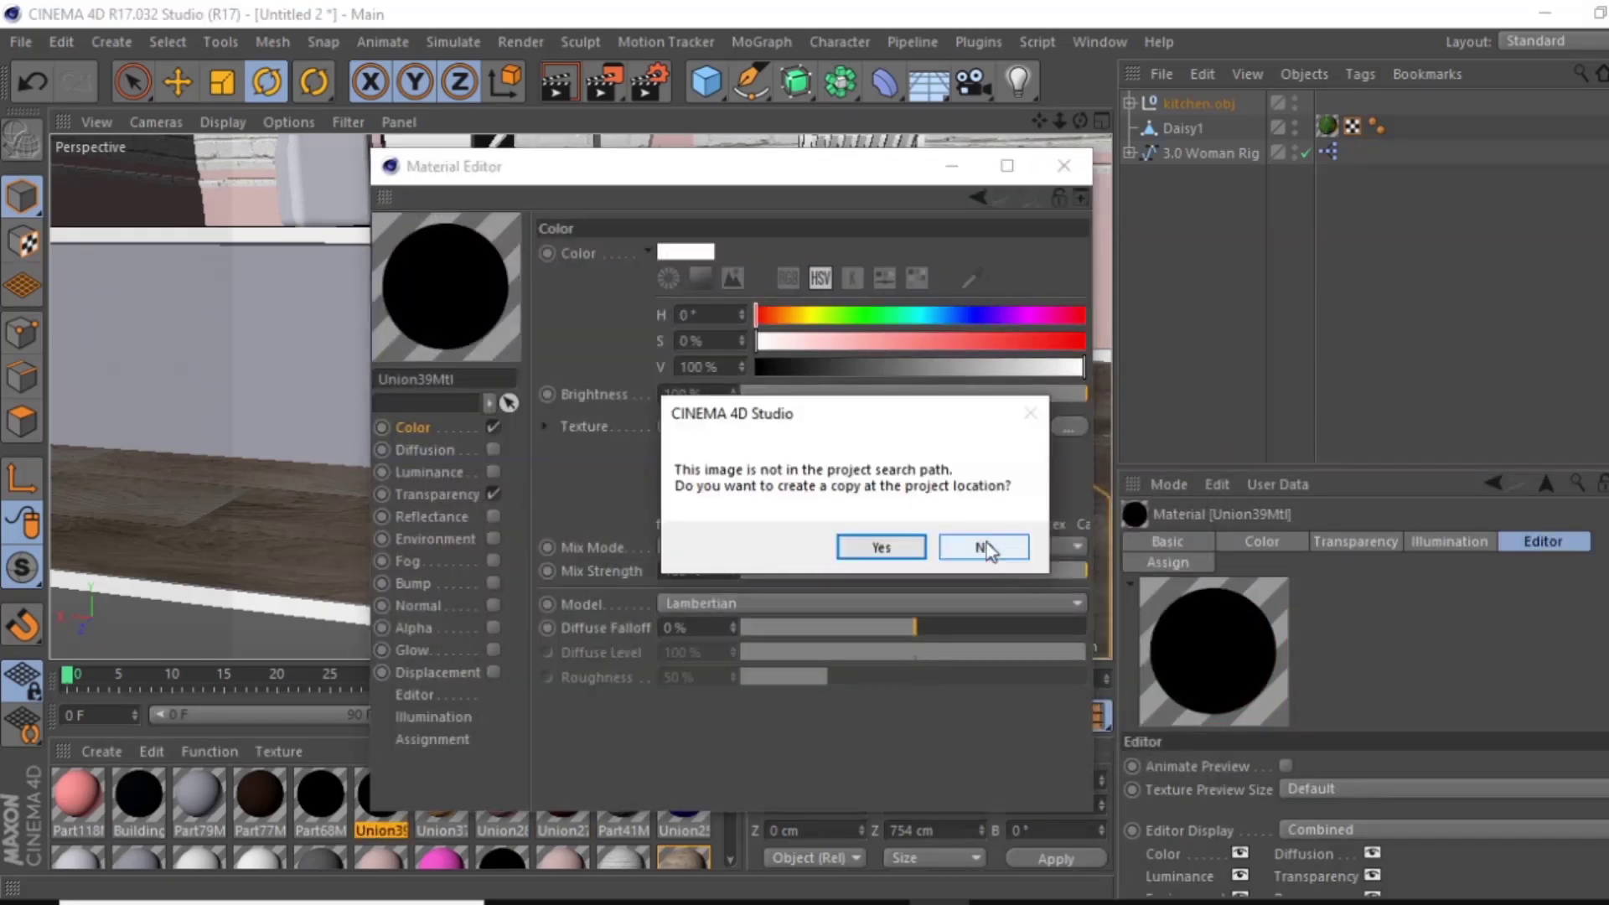
click(982, 547)
click(1063, 165)
scroll(578, 394, down, 5)
Move the Woman Rig and Daisy1 together into the kitchen
shift+click(1182, 128)
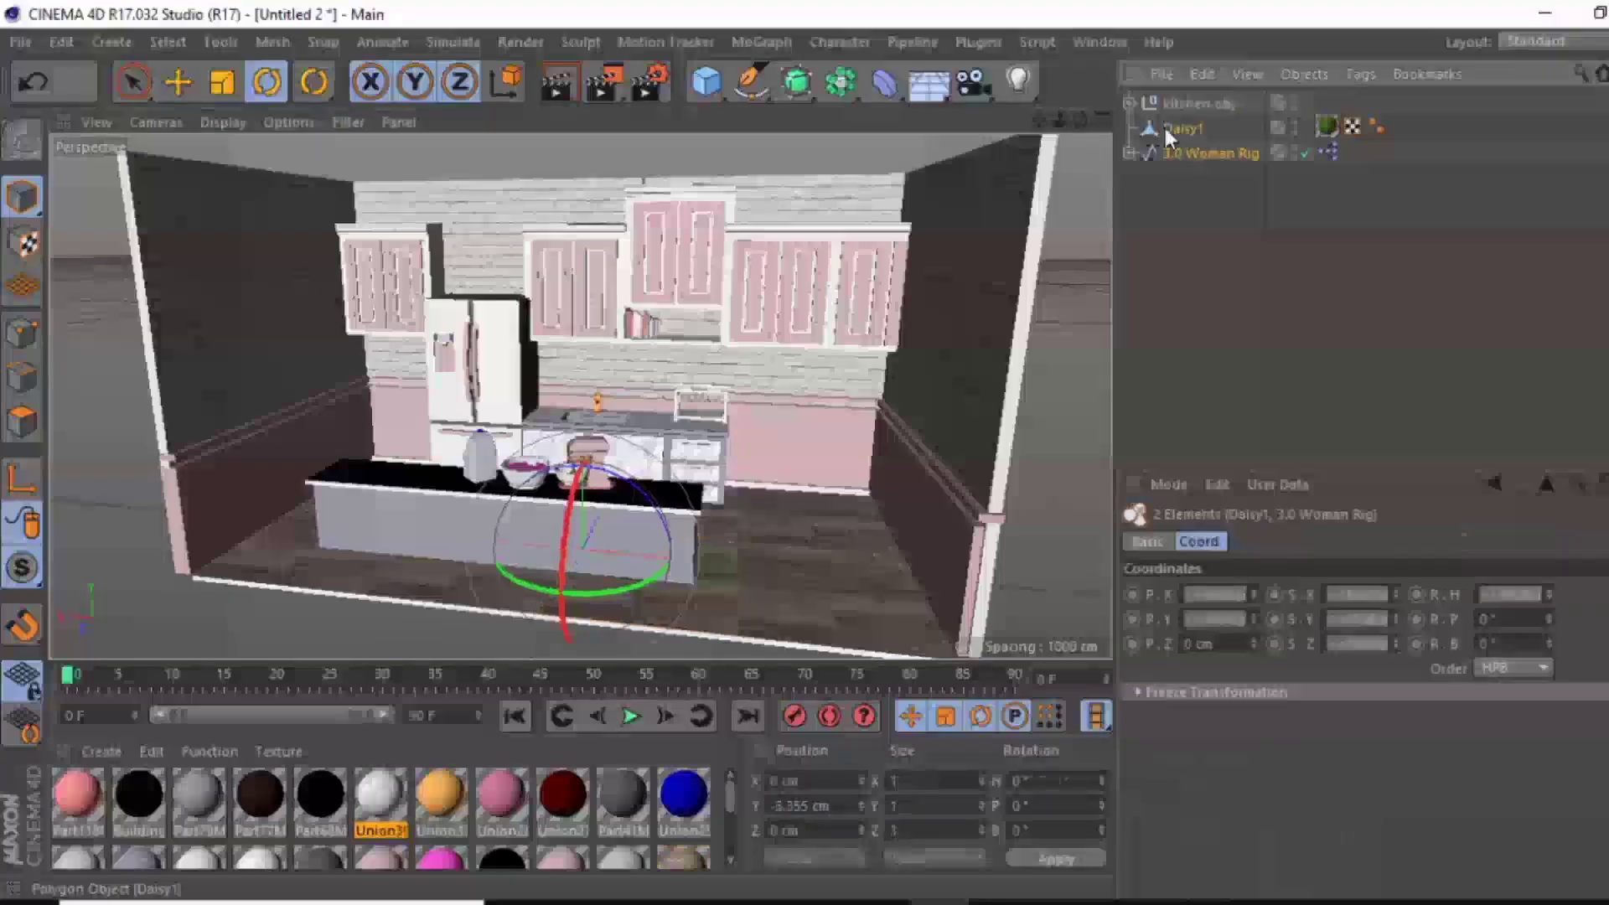
key(e)
scroll(570, 416, up, 3)
scroll(570, 416, up, 2)
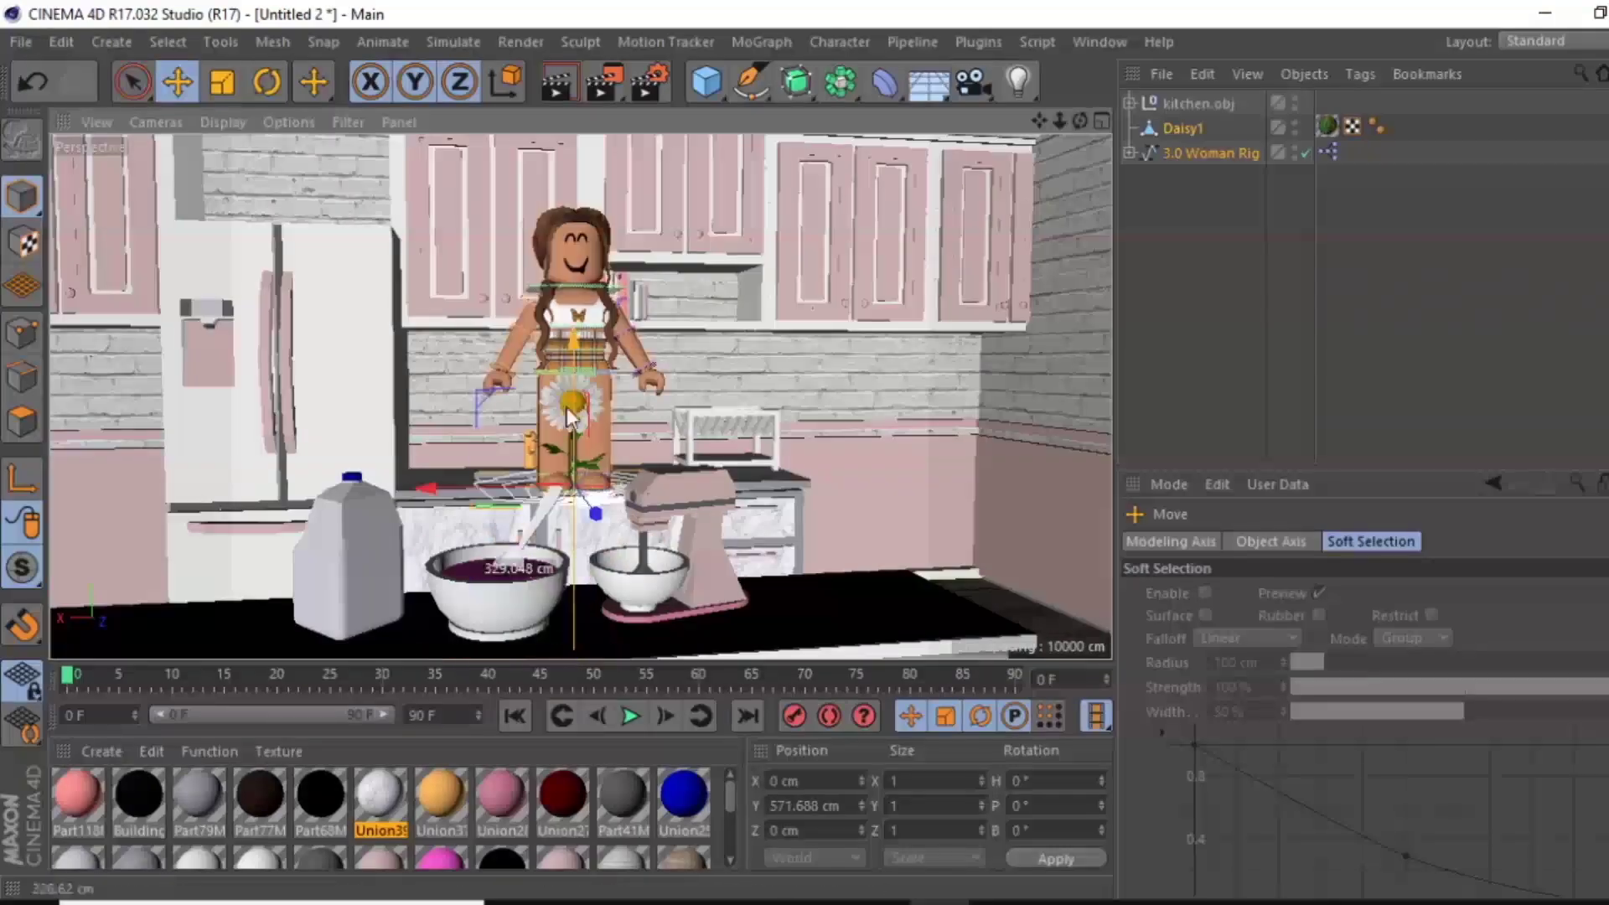
drag(596, 512, 587, 586)
scroll(570, 416, down, 5)
scroll(570, 416, up, 3)
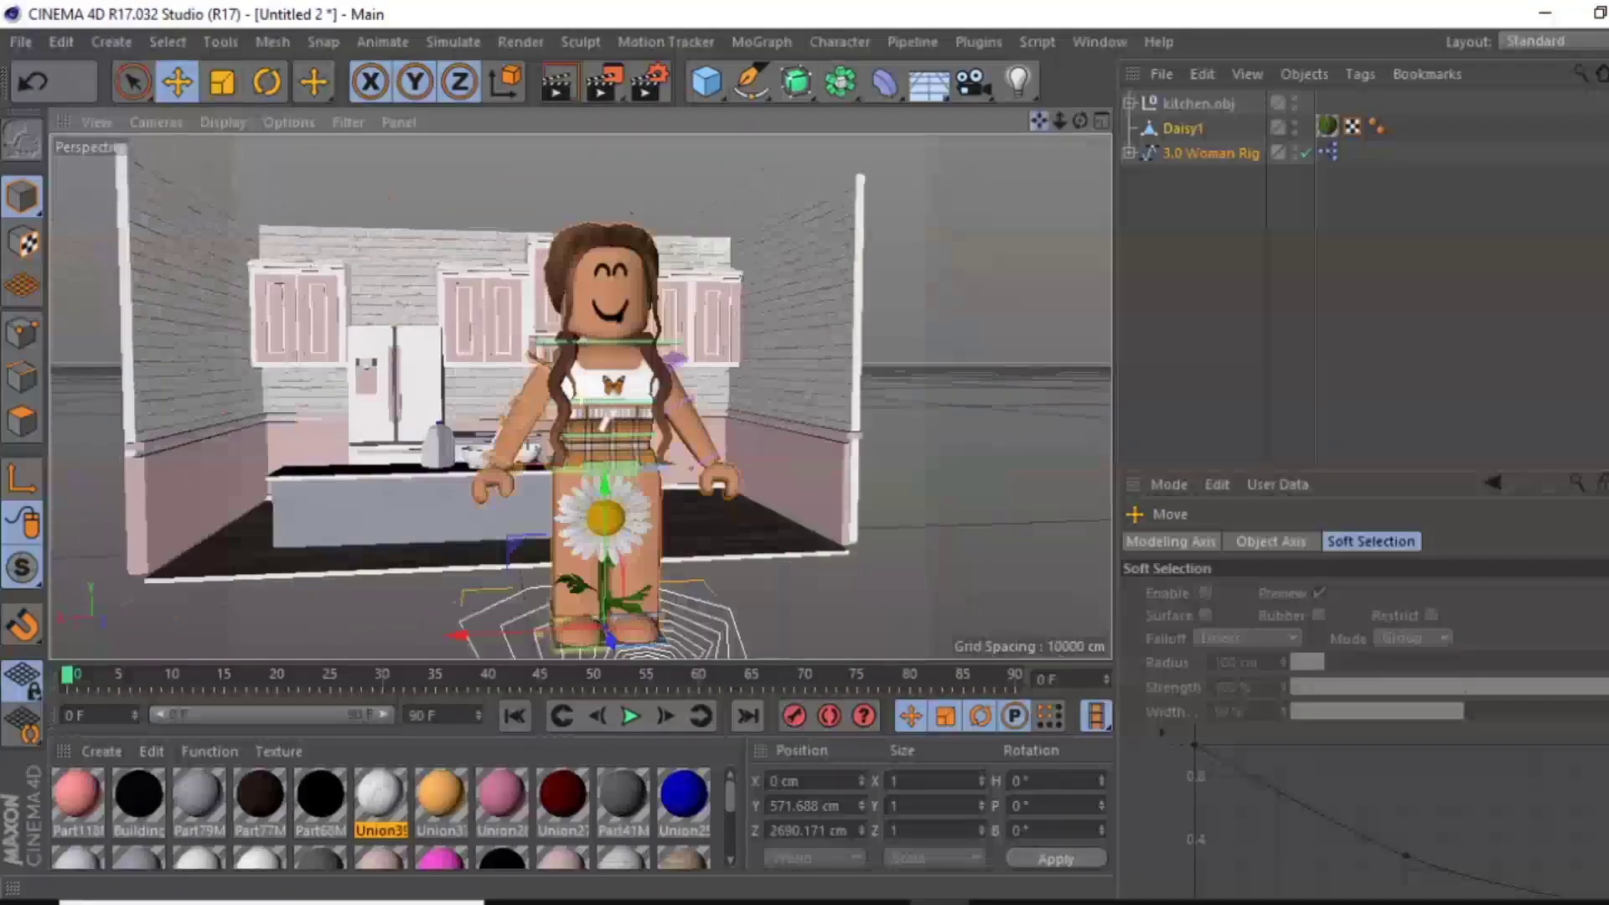
Rotate the shoulder, wrist and elbow joints so her arms bend up toward her chest
key(r)
click(537, 335)
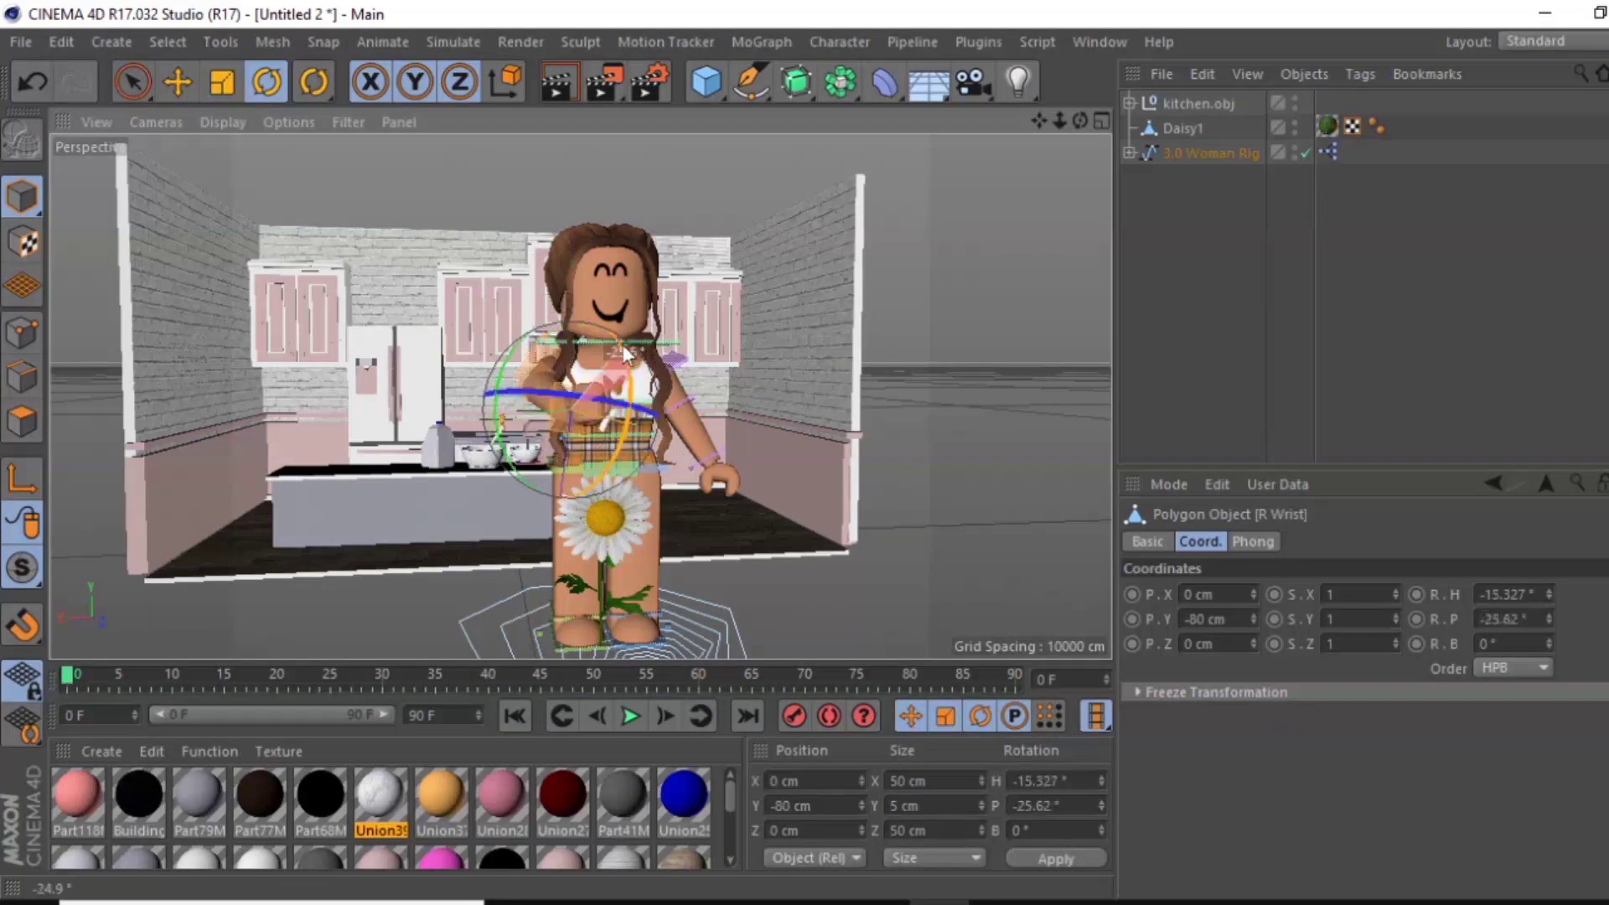
drag(624, 352, 685, 416)
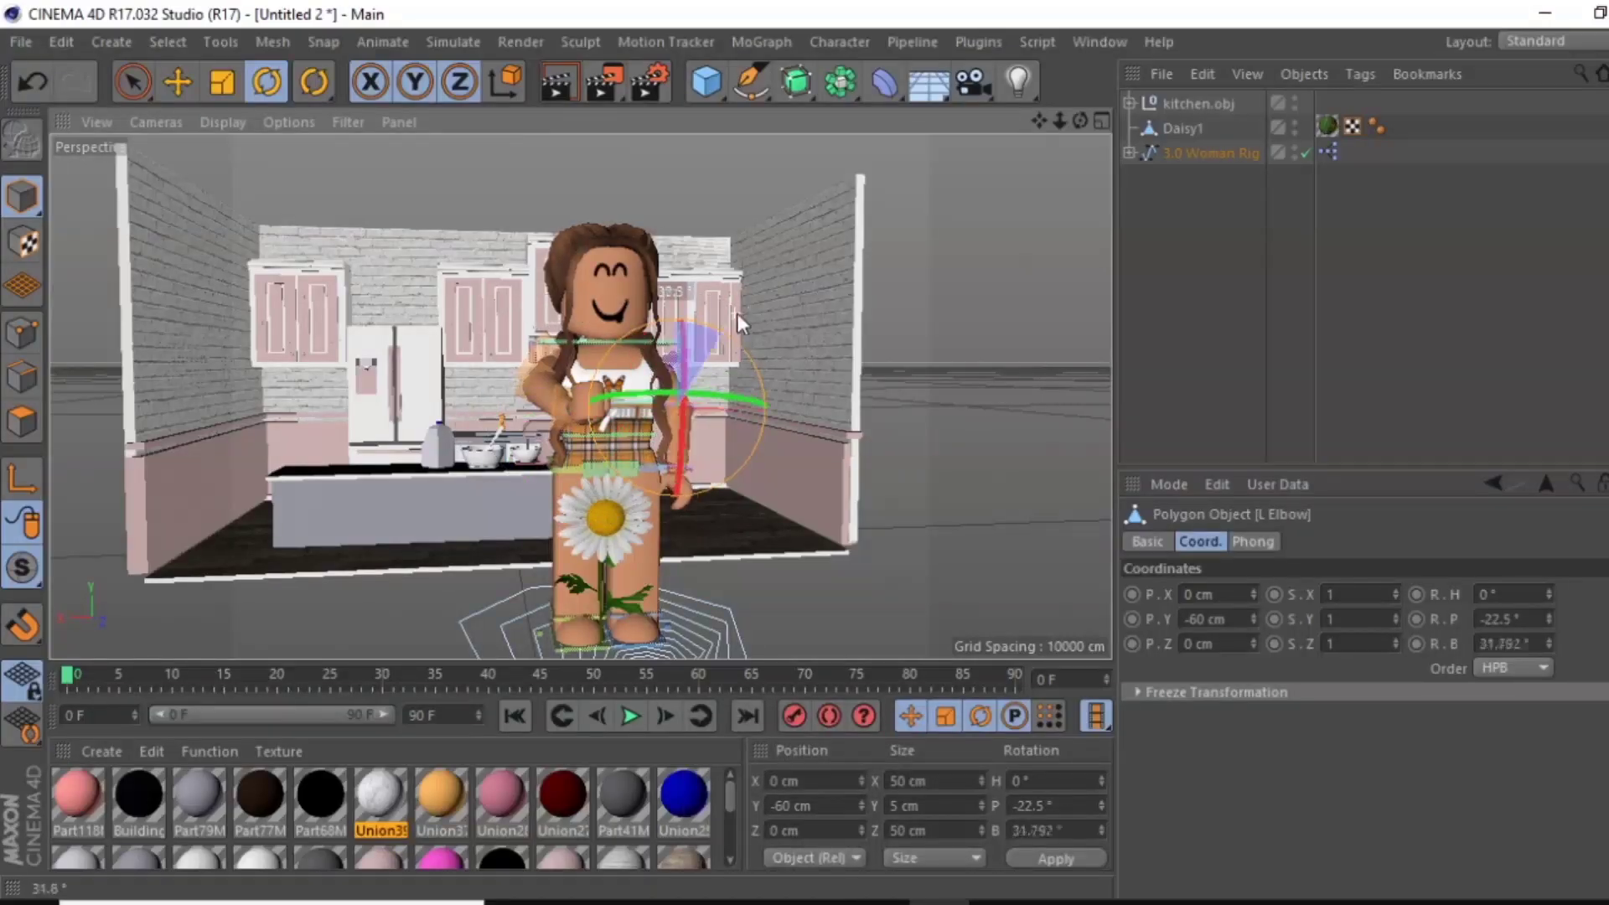
drag(741, 322, 721, 361)
alt+drag(721, 360, 578, 396)
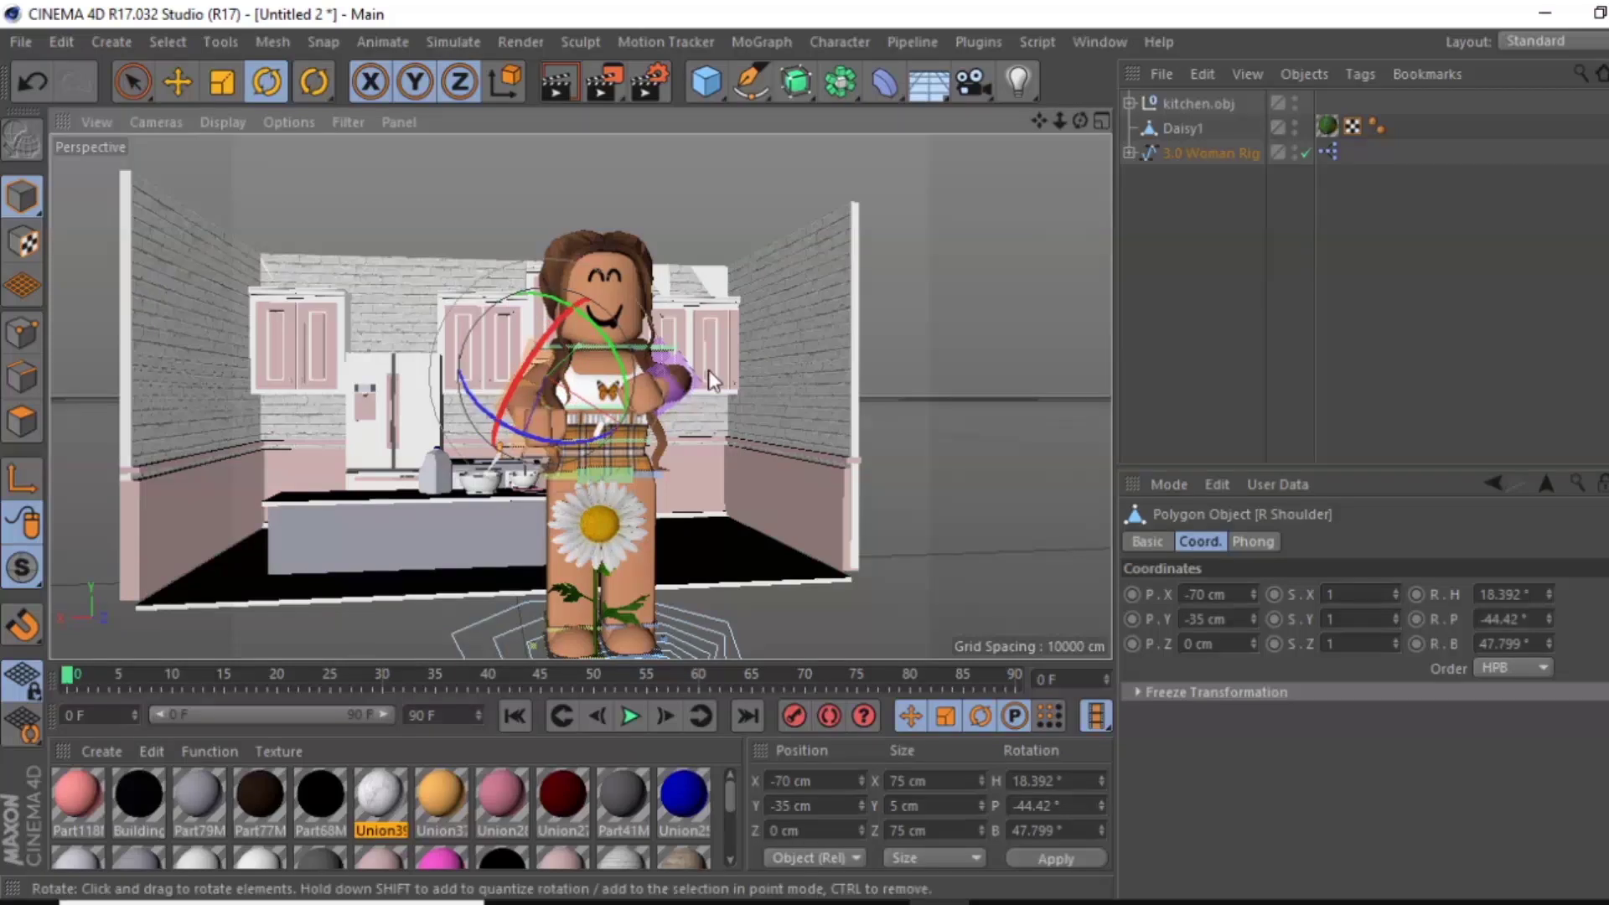
click(599, 523)
Raise the daisy to the character's head, scale it to 60 and turn it sideways
key(e)
drag(609, 585, 609, 350)
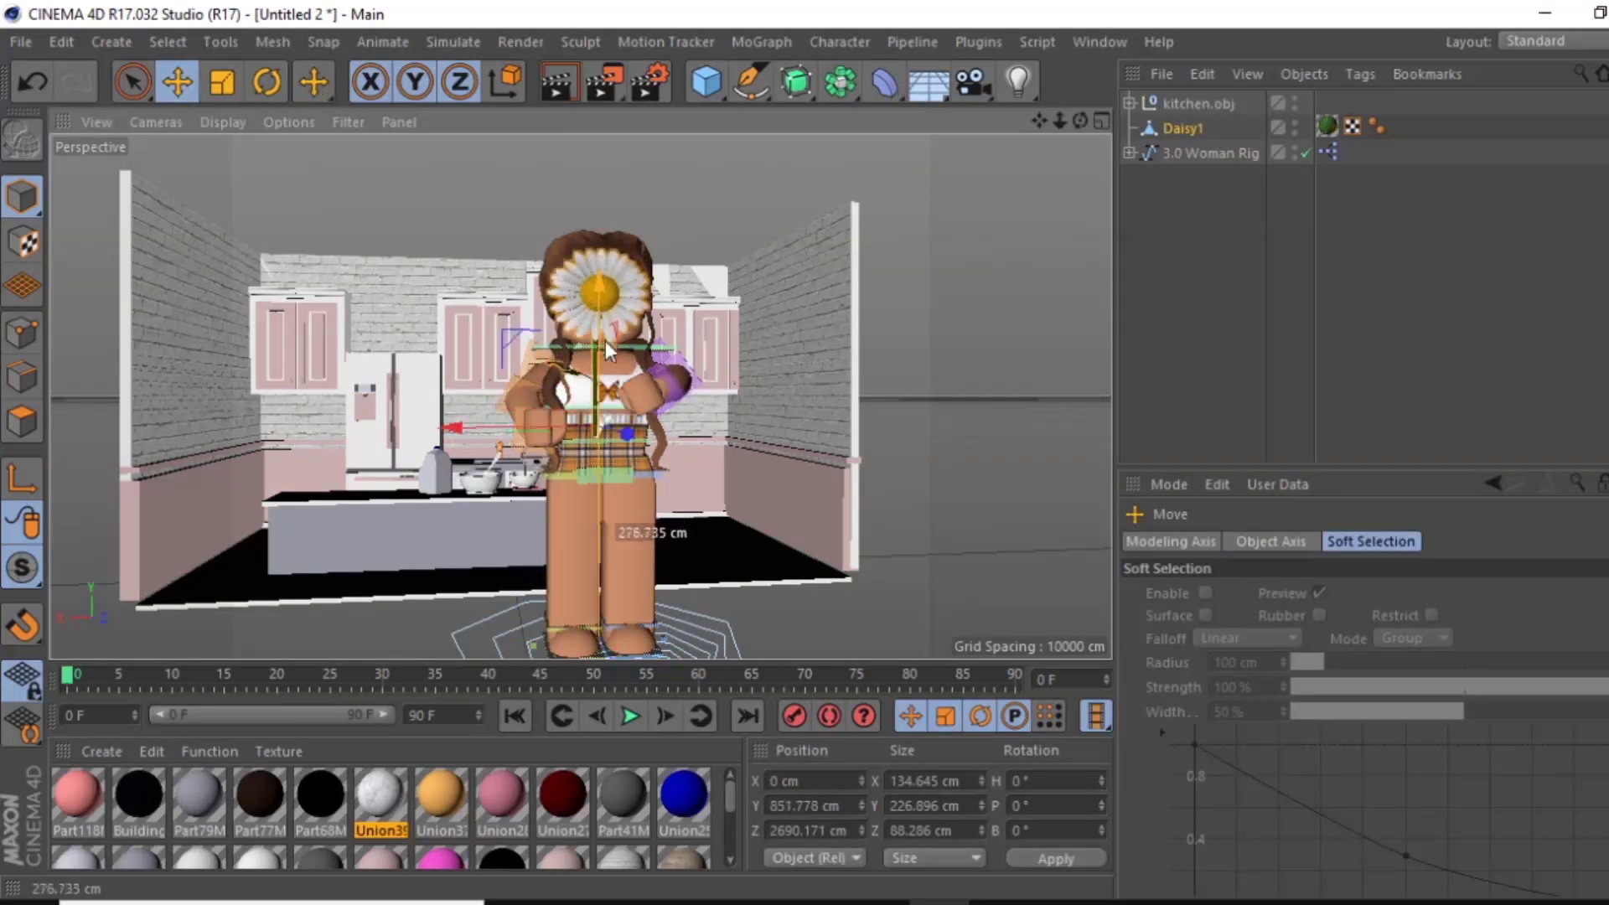
click(1183, 130)
click(1366, 594)
text(60)
key(Return)
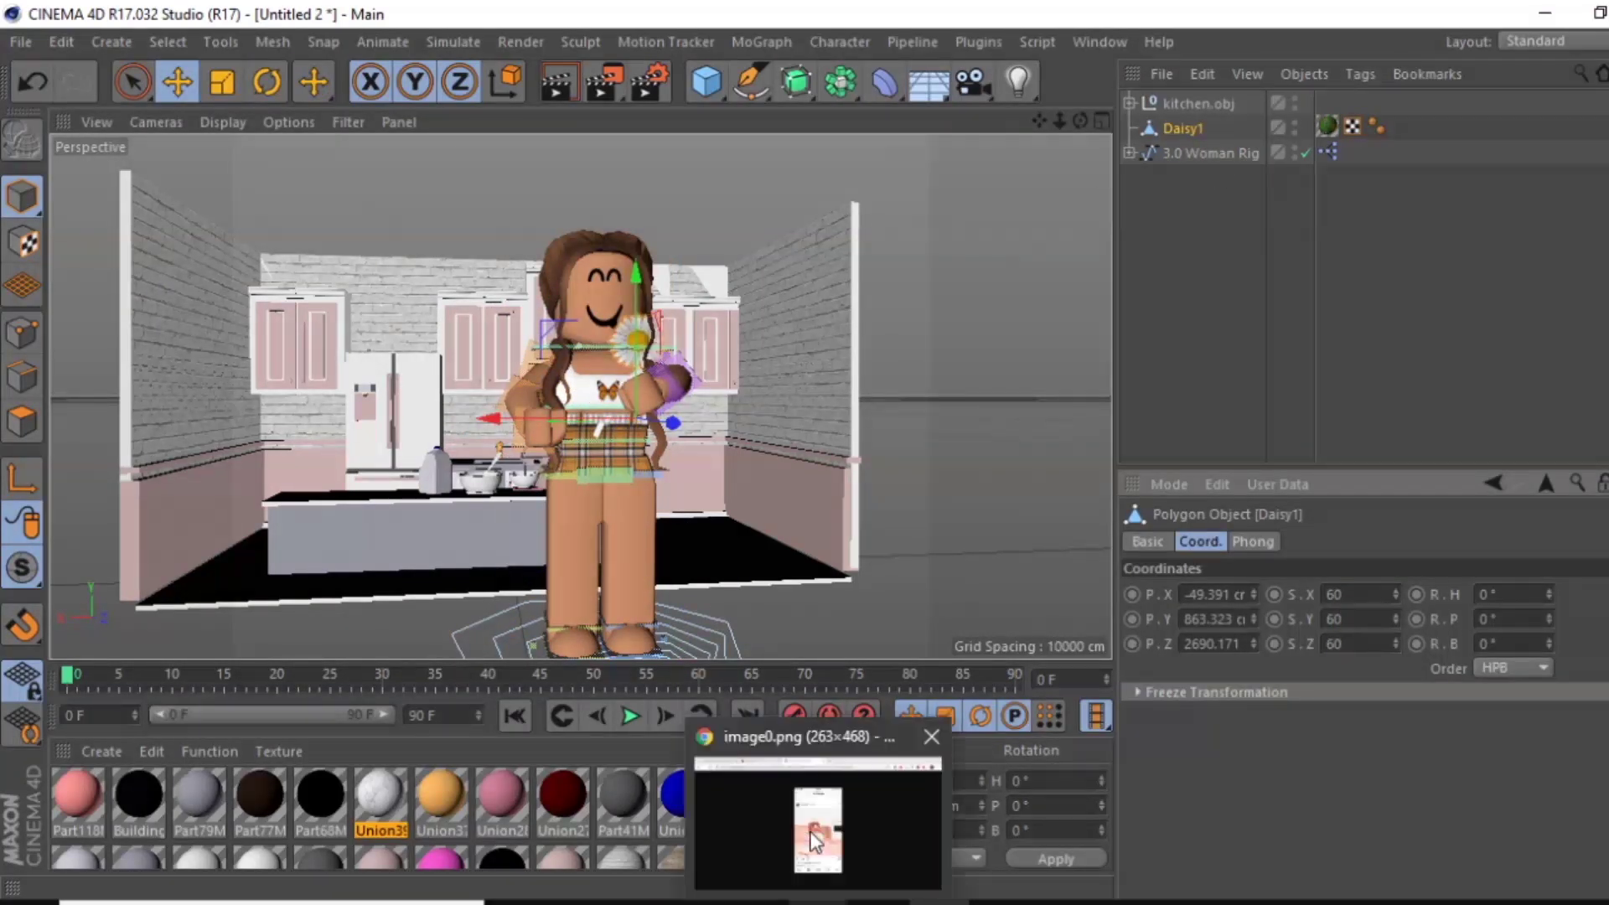
key(r)
alt+drag(586, 377, 443, 430)
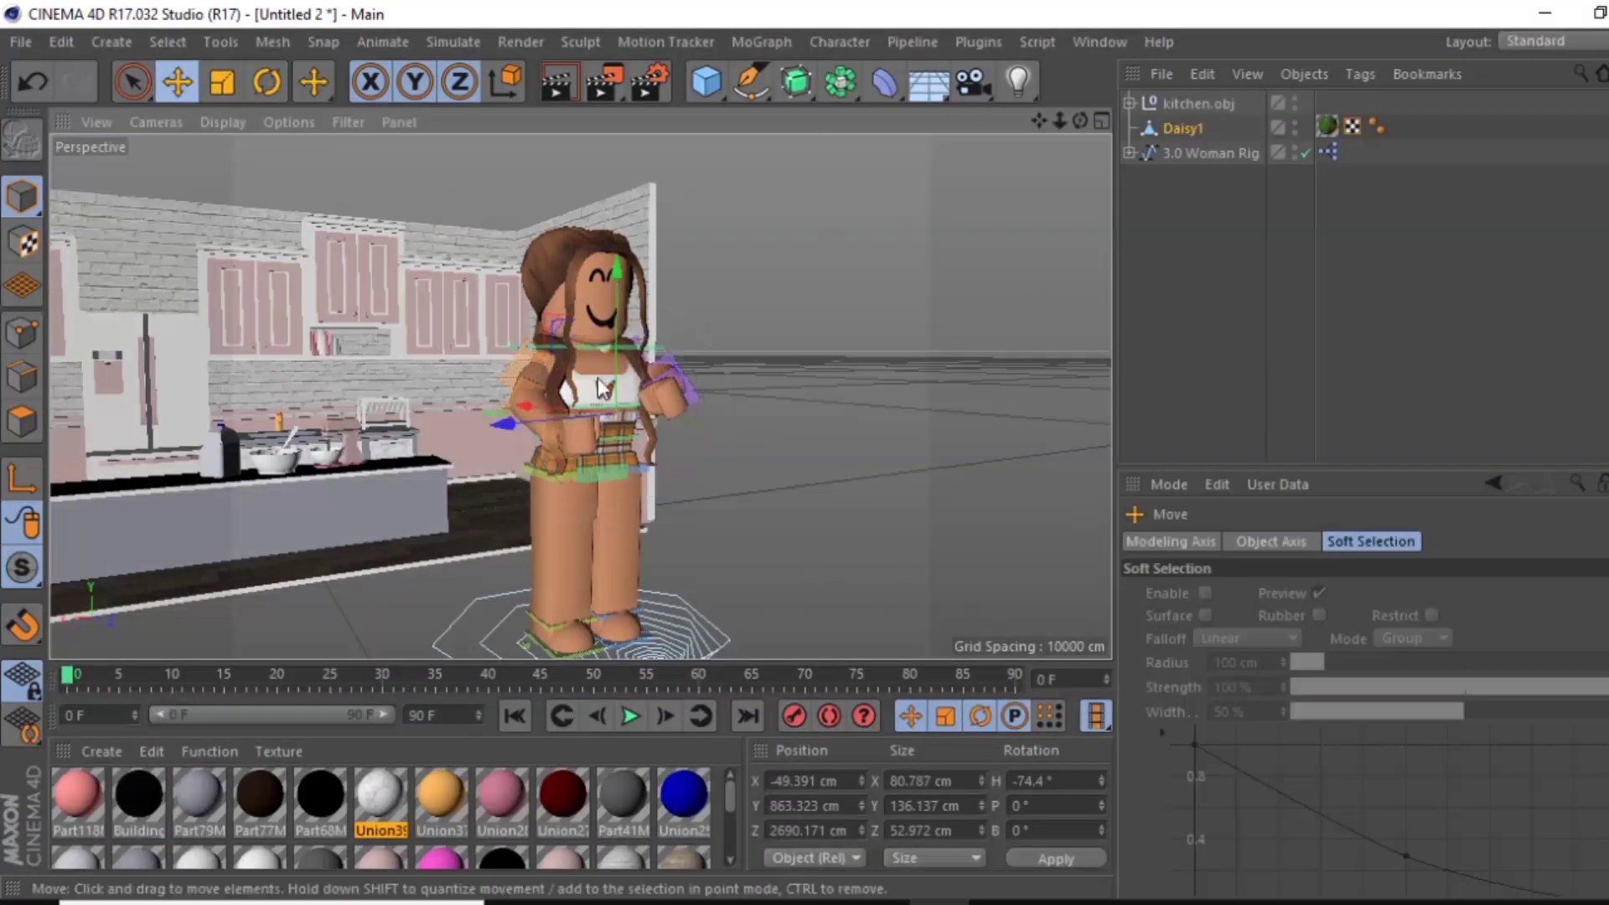
Expand the rig and nudge the waist and right foot controls
click(1128, 152)
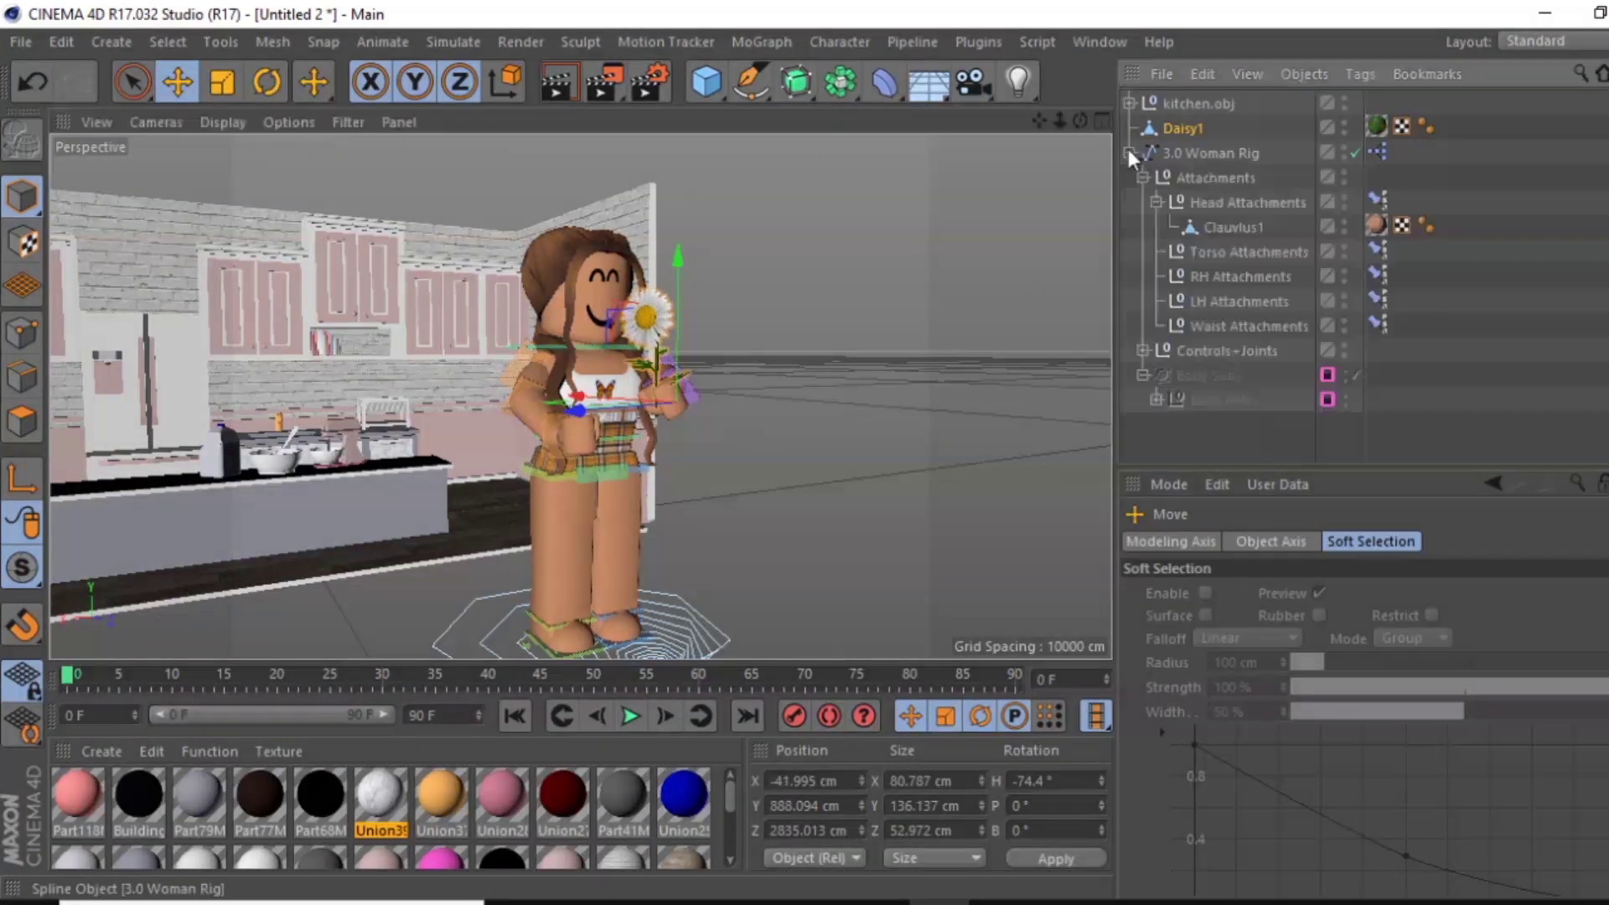
click(1223, 276)
click(1129, 127)
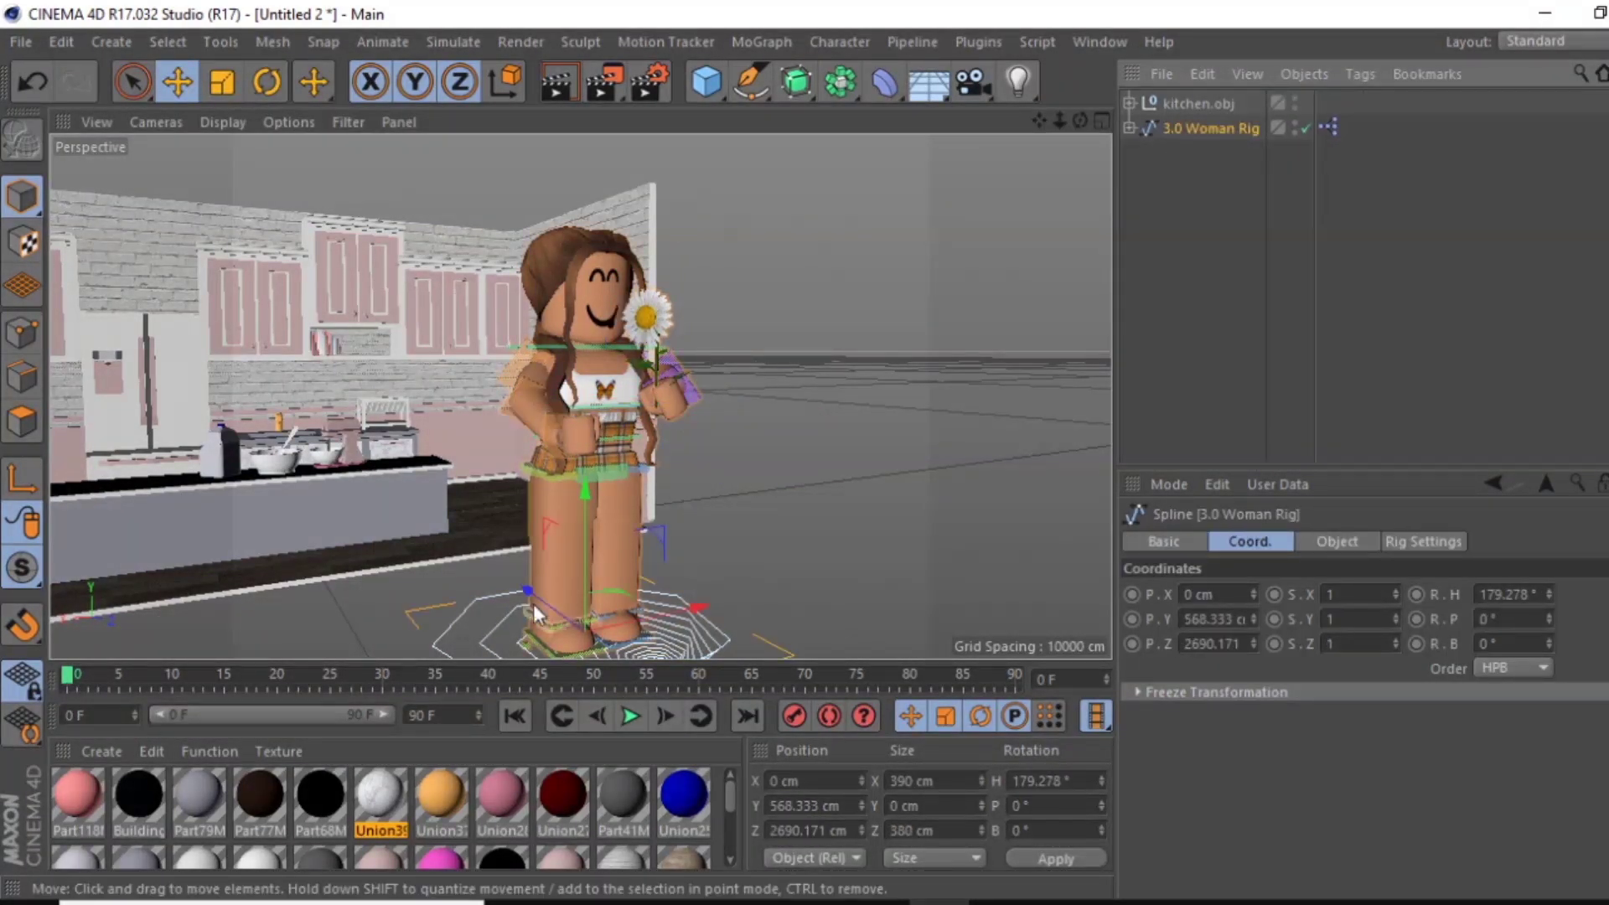
drag(587, 423, 587, 435)
click(536, 652)
scroll(553, 620, up, 5)
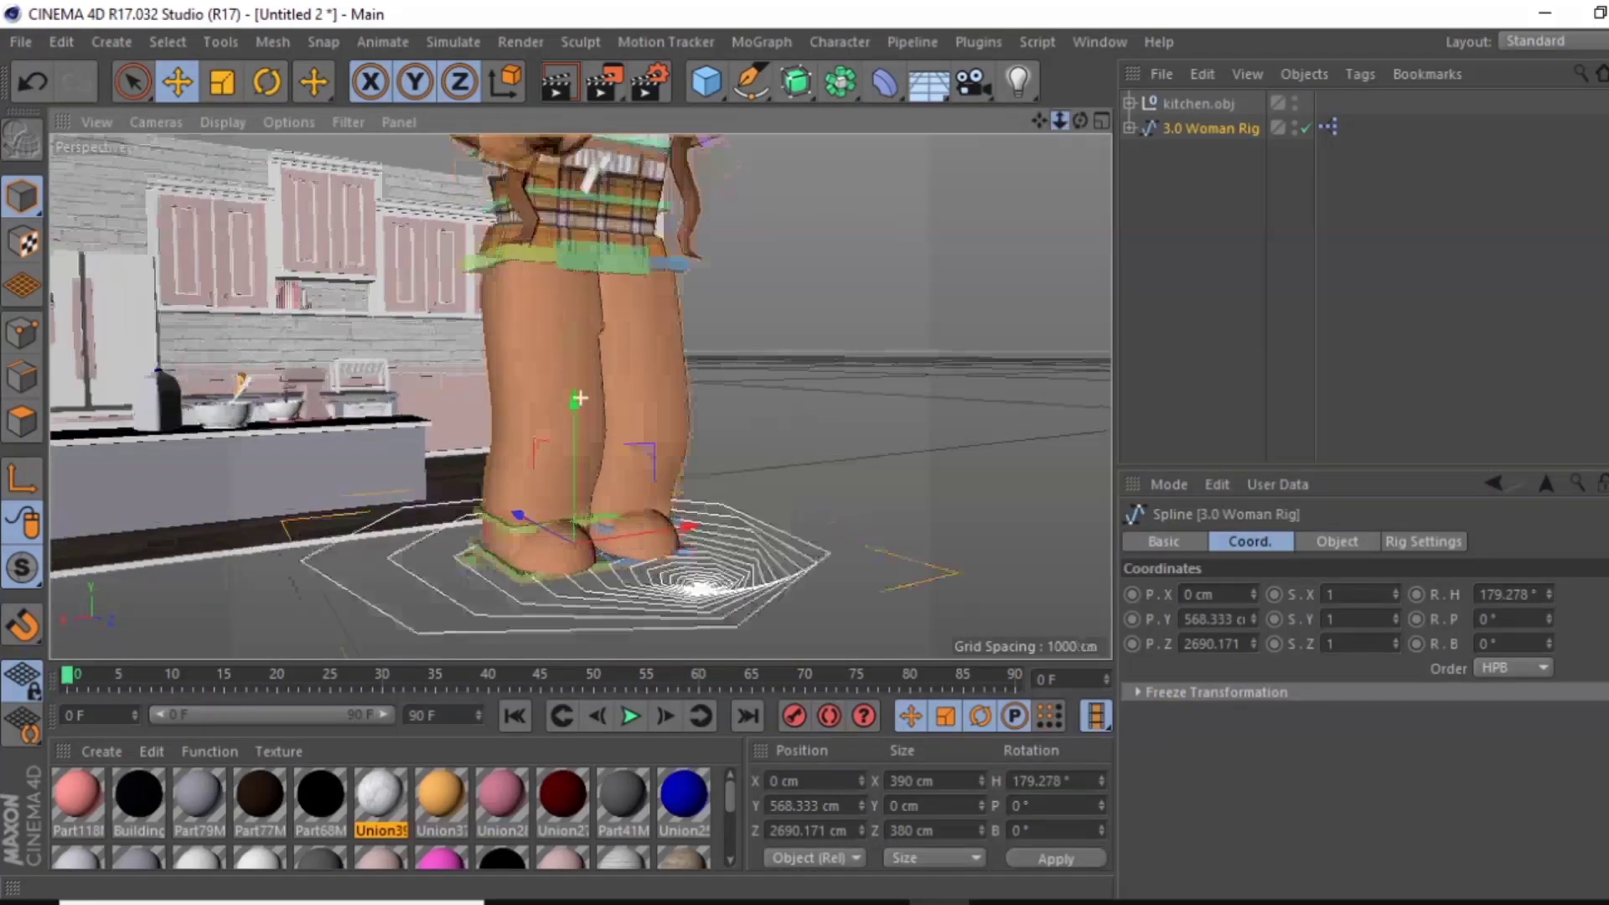
click(537, 569)
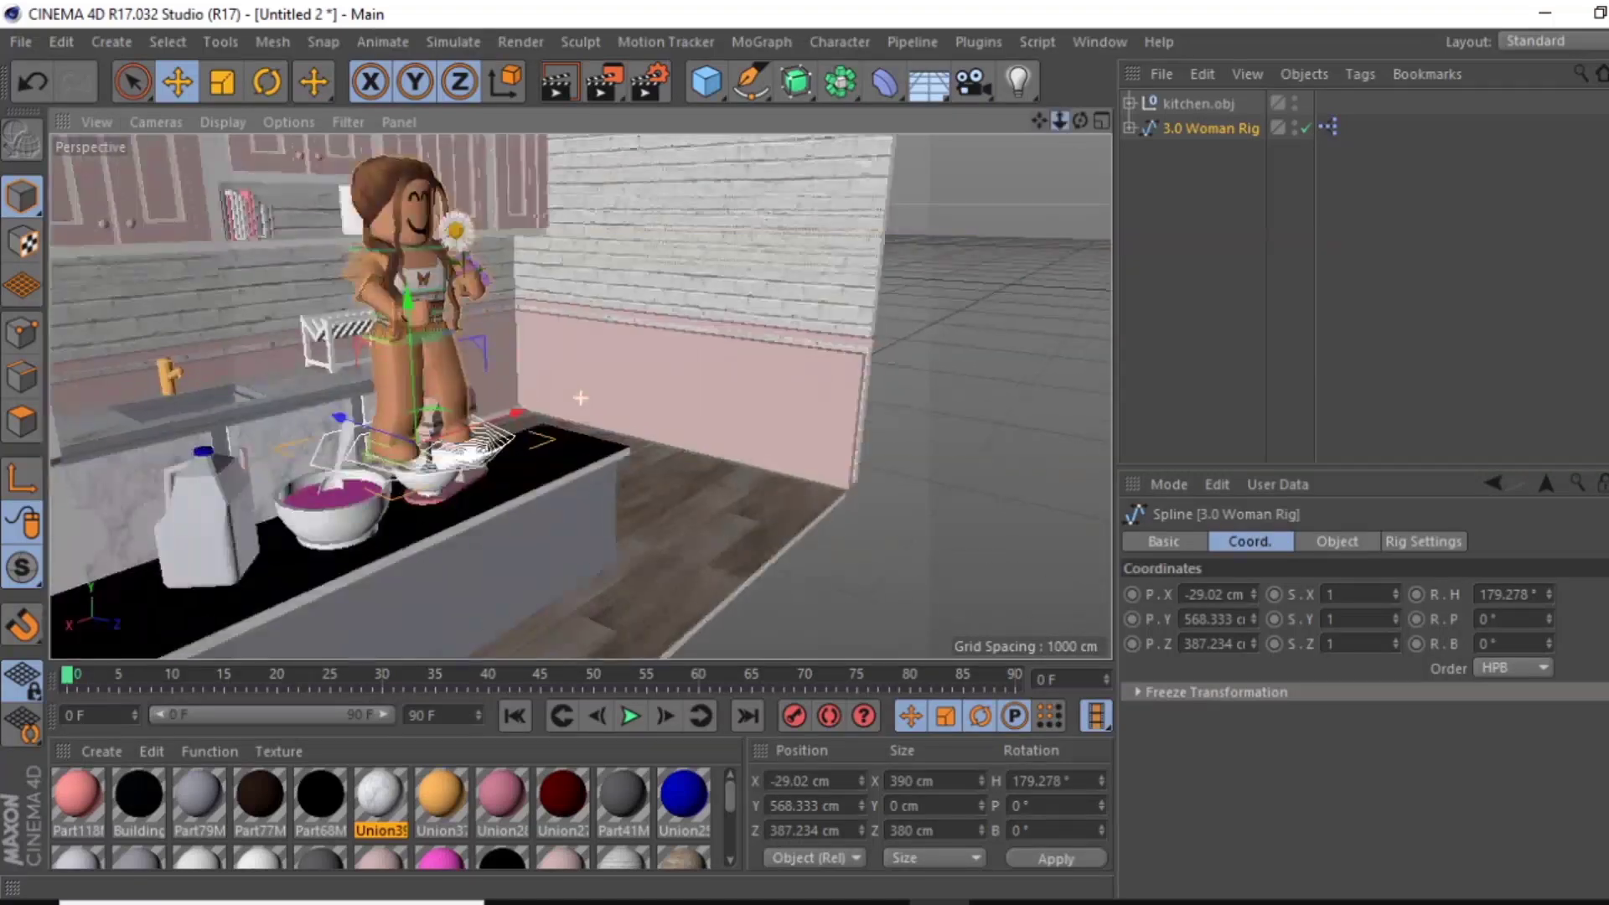
Move the character onto the kitchen counter, lowering her behind the mixing bowls
drag(361, 310, 350, 295)
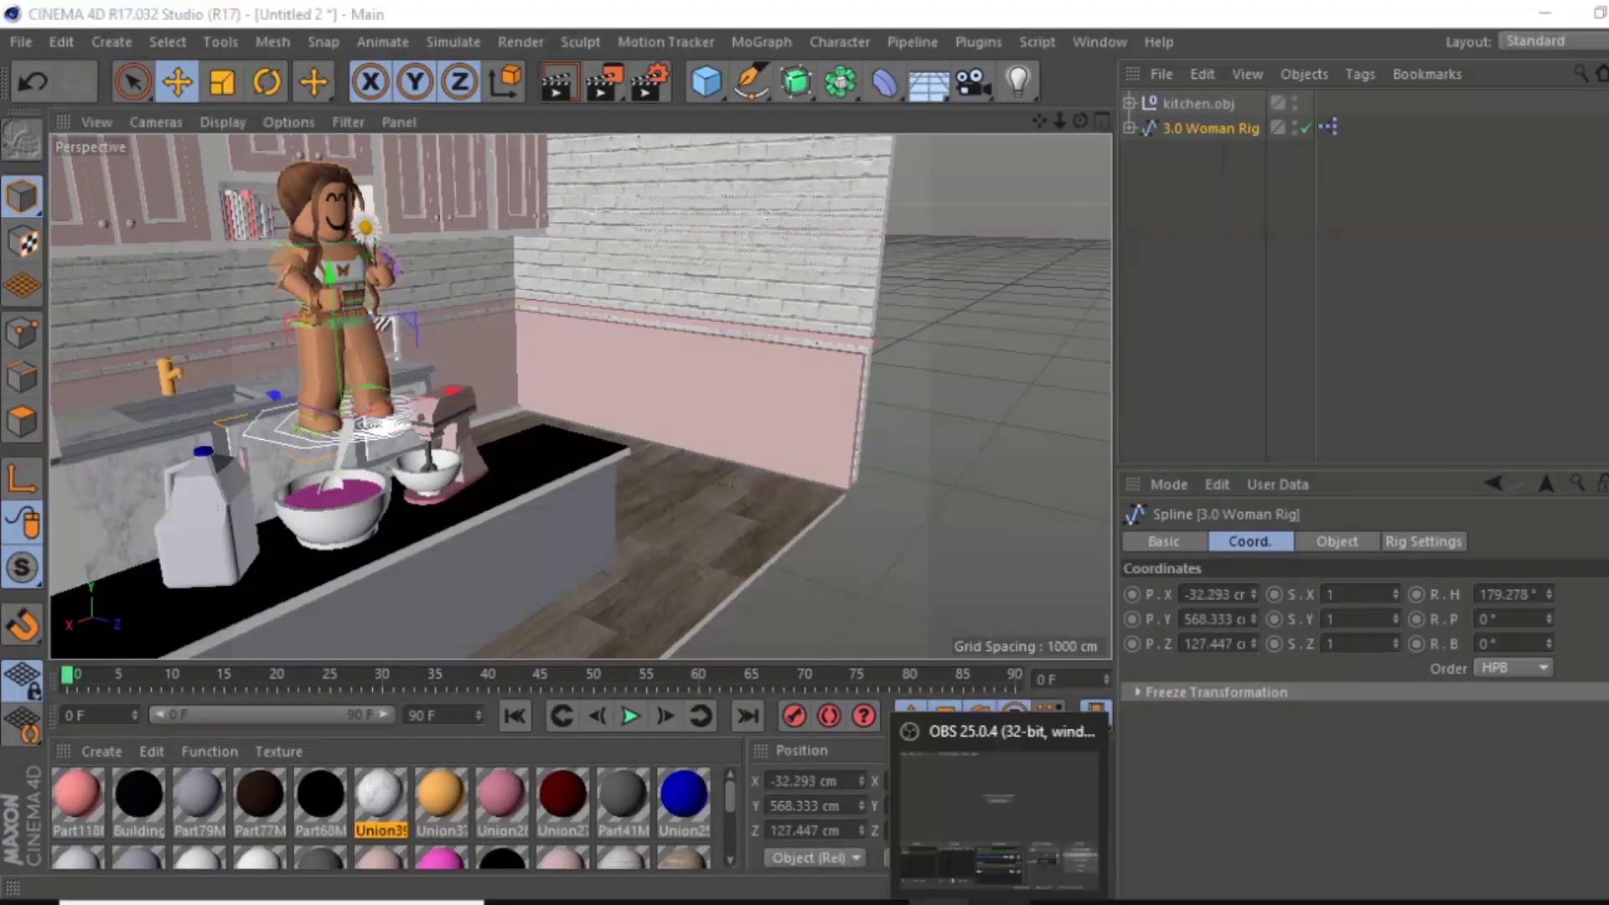
click(1119, 786)
click(1080, 112)
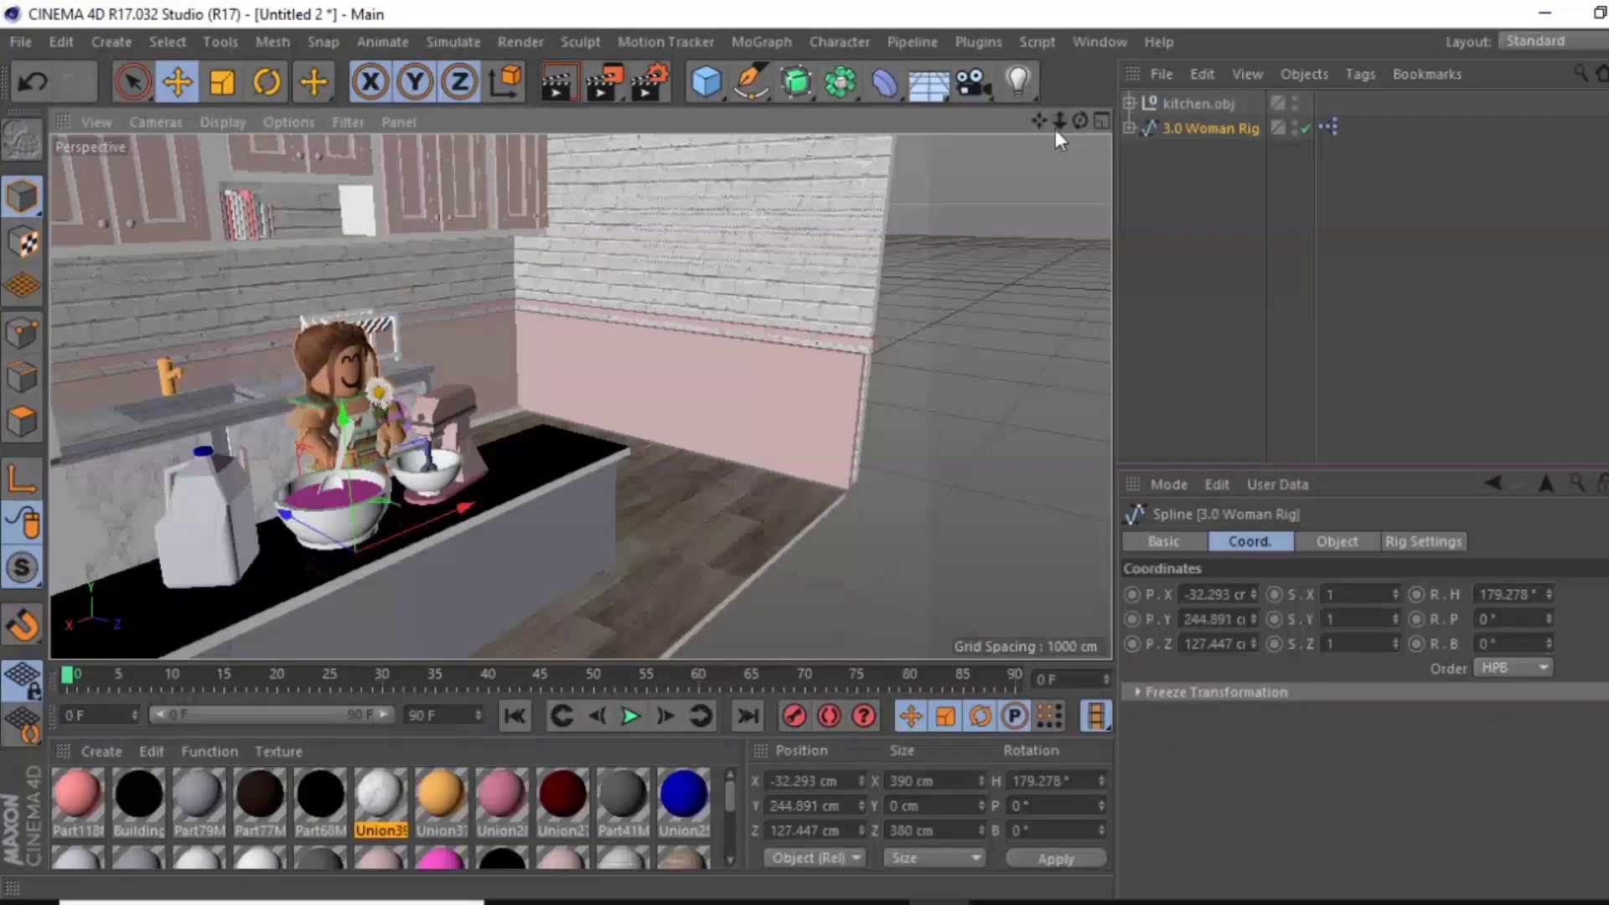
drag(1042, 122, 964, 122)
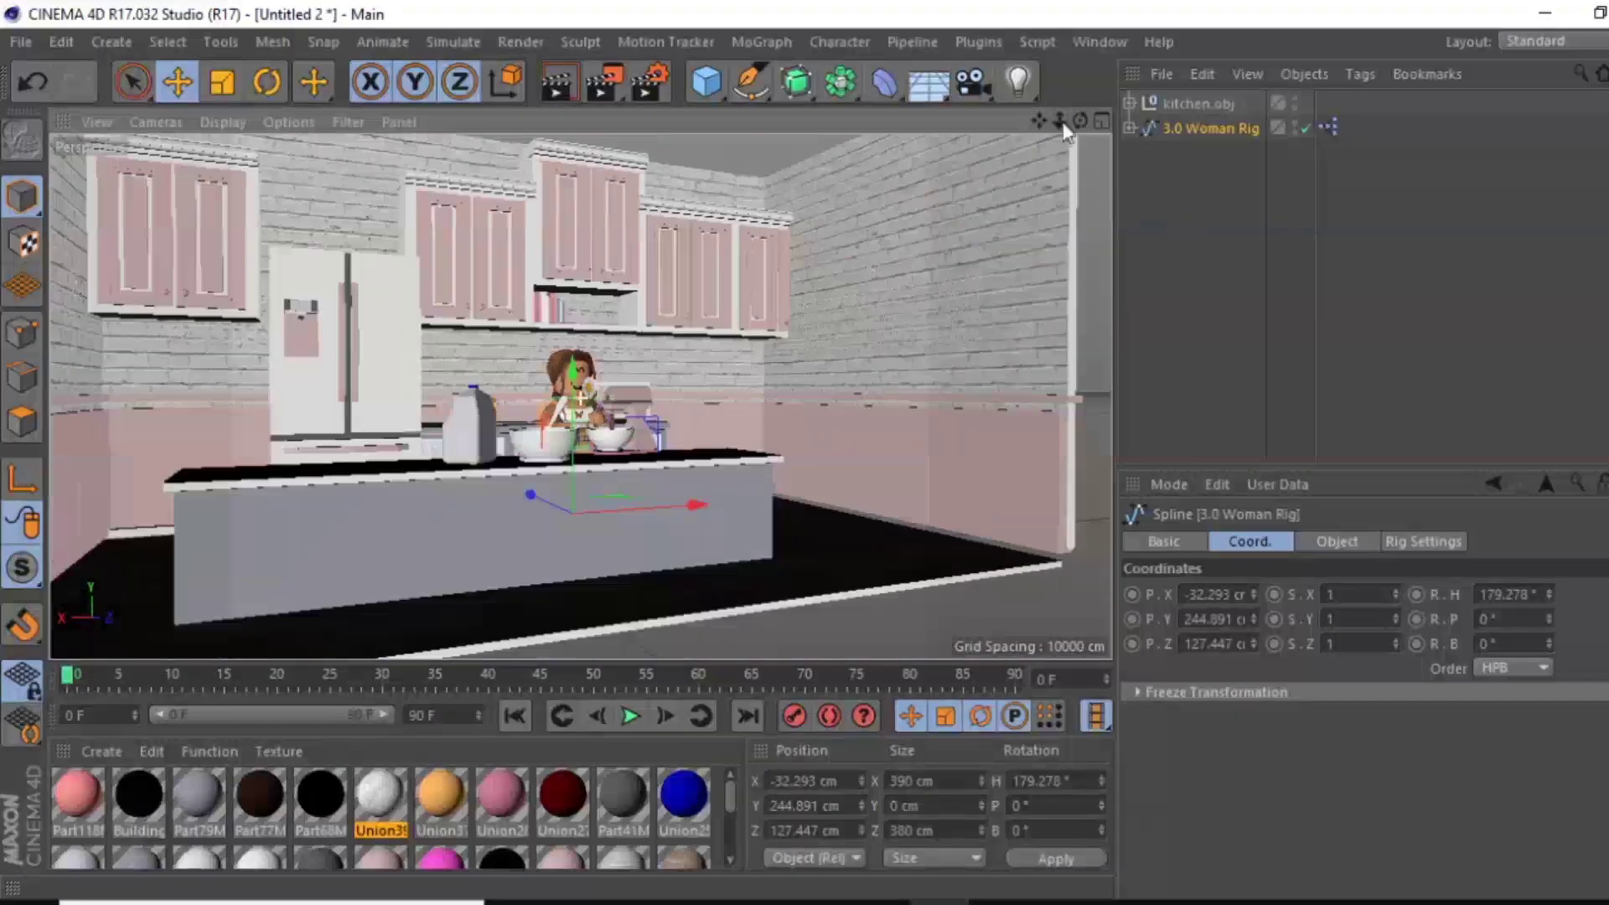
click(21, 42)
Merge the Camera and Fedoras Lightroom V4.5 lights, view through Camera, open Render Settings' Save page
click(57, 130)
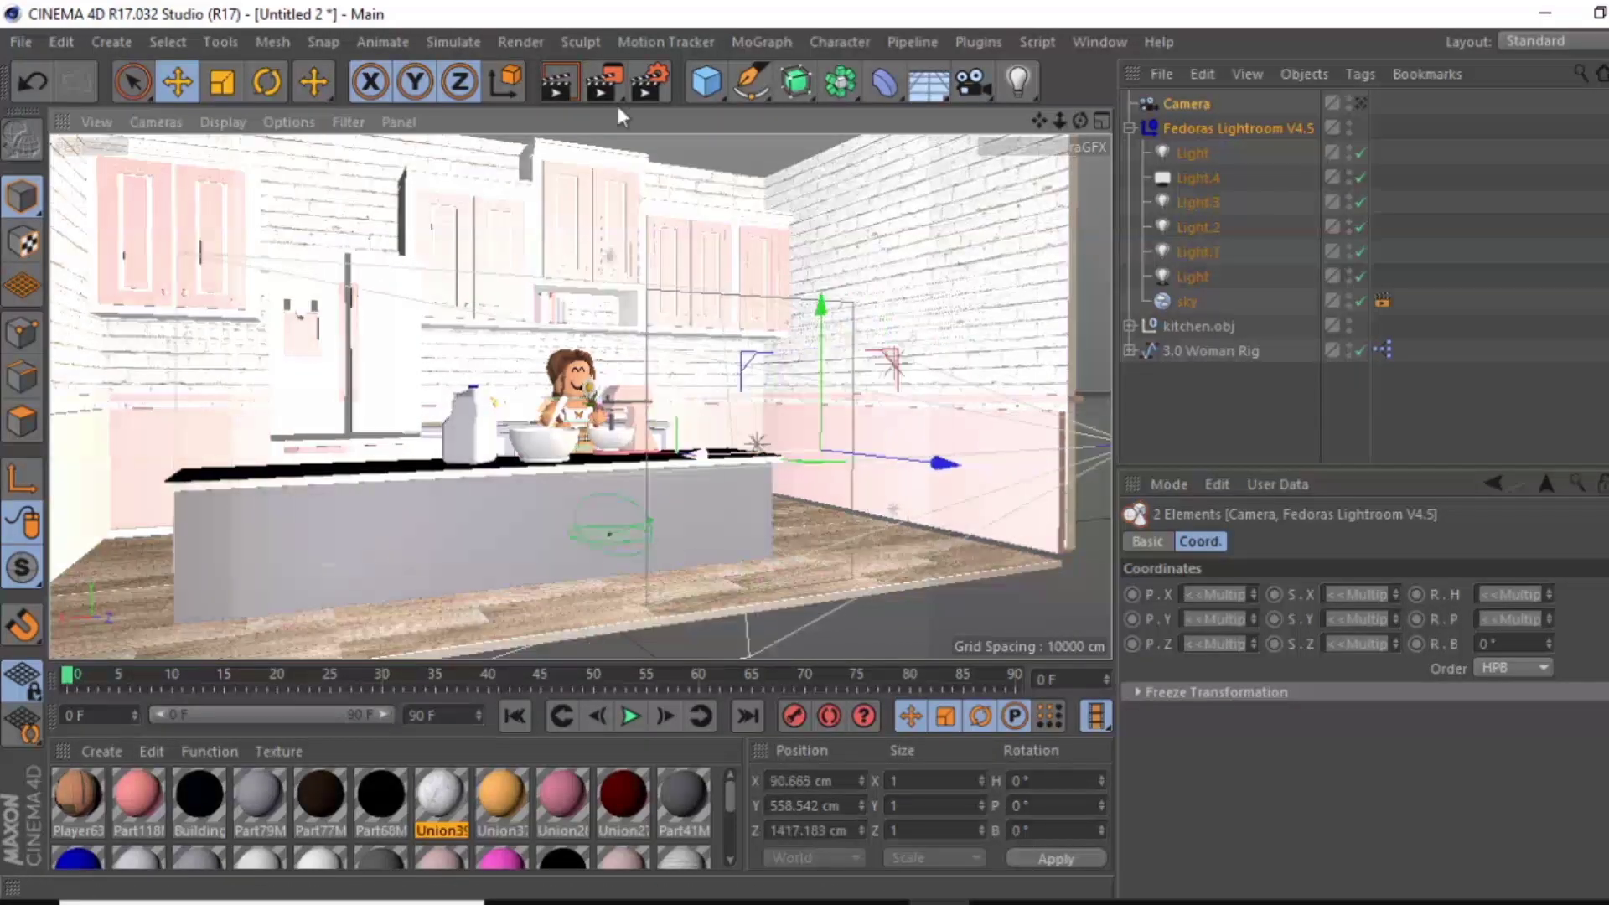
click(650, 81)
click(1117, 17)
click(1360, 103)
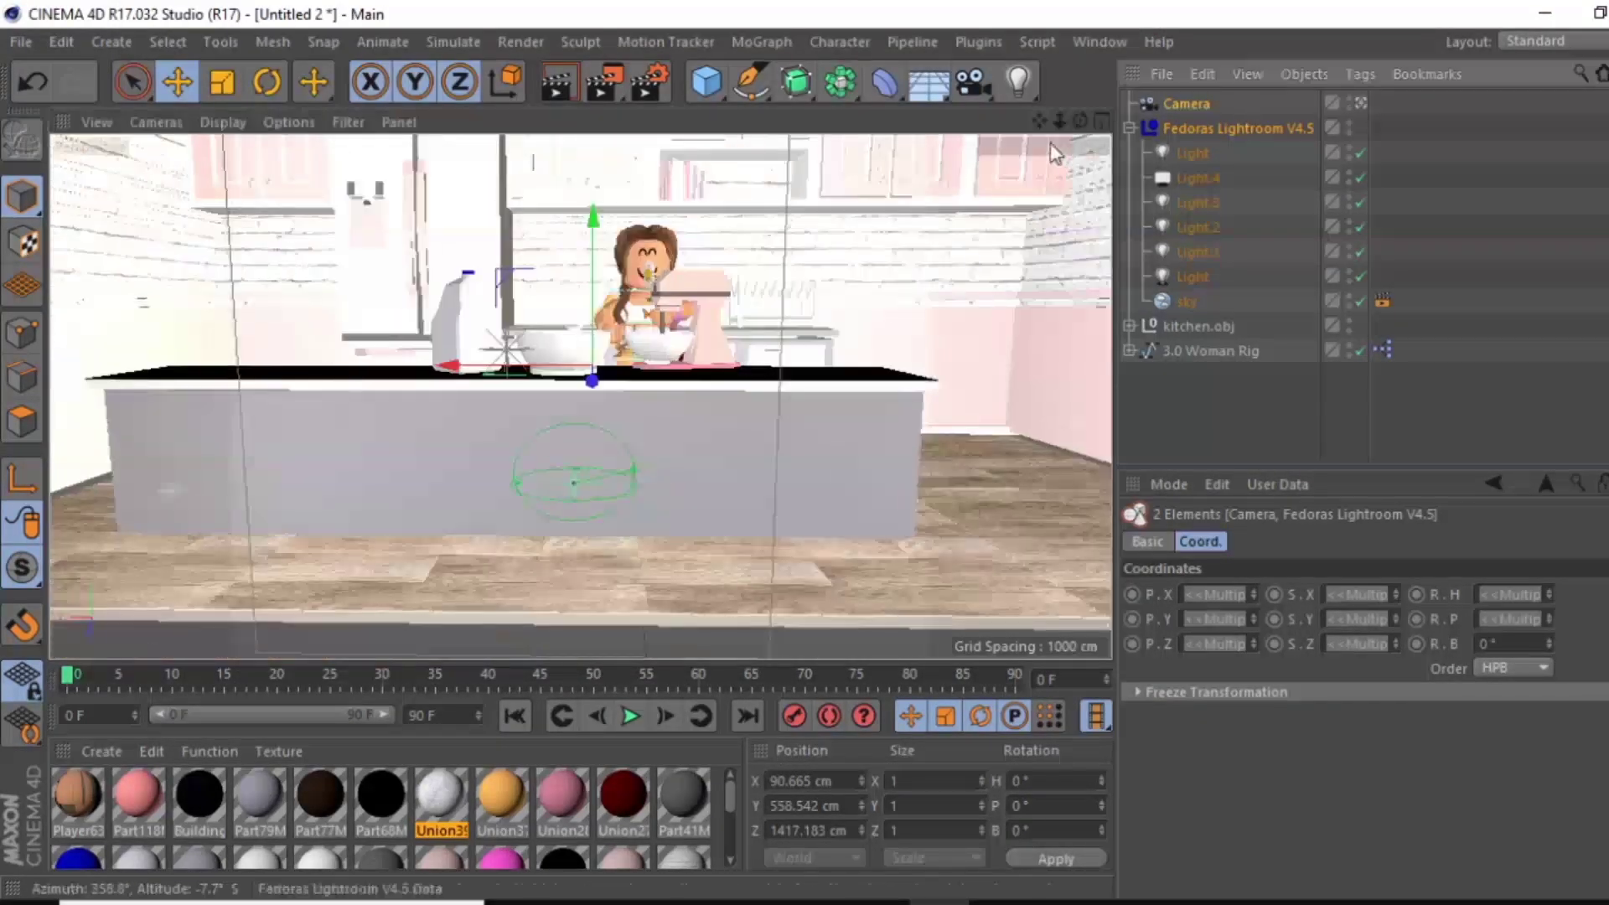
click(1186, 103)
click(650, 81)
click(190, 126)
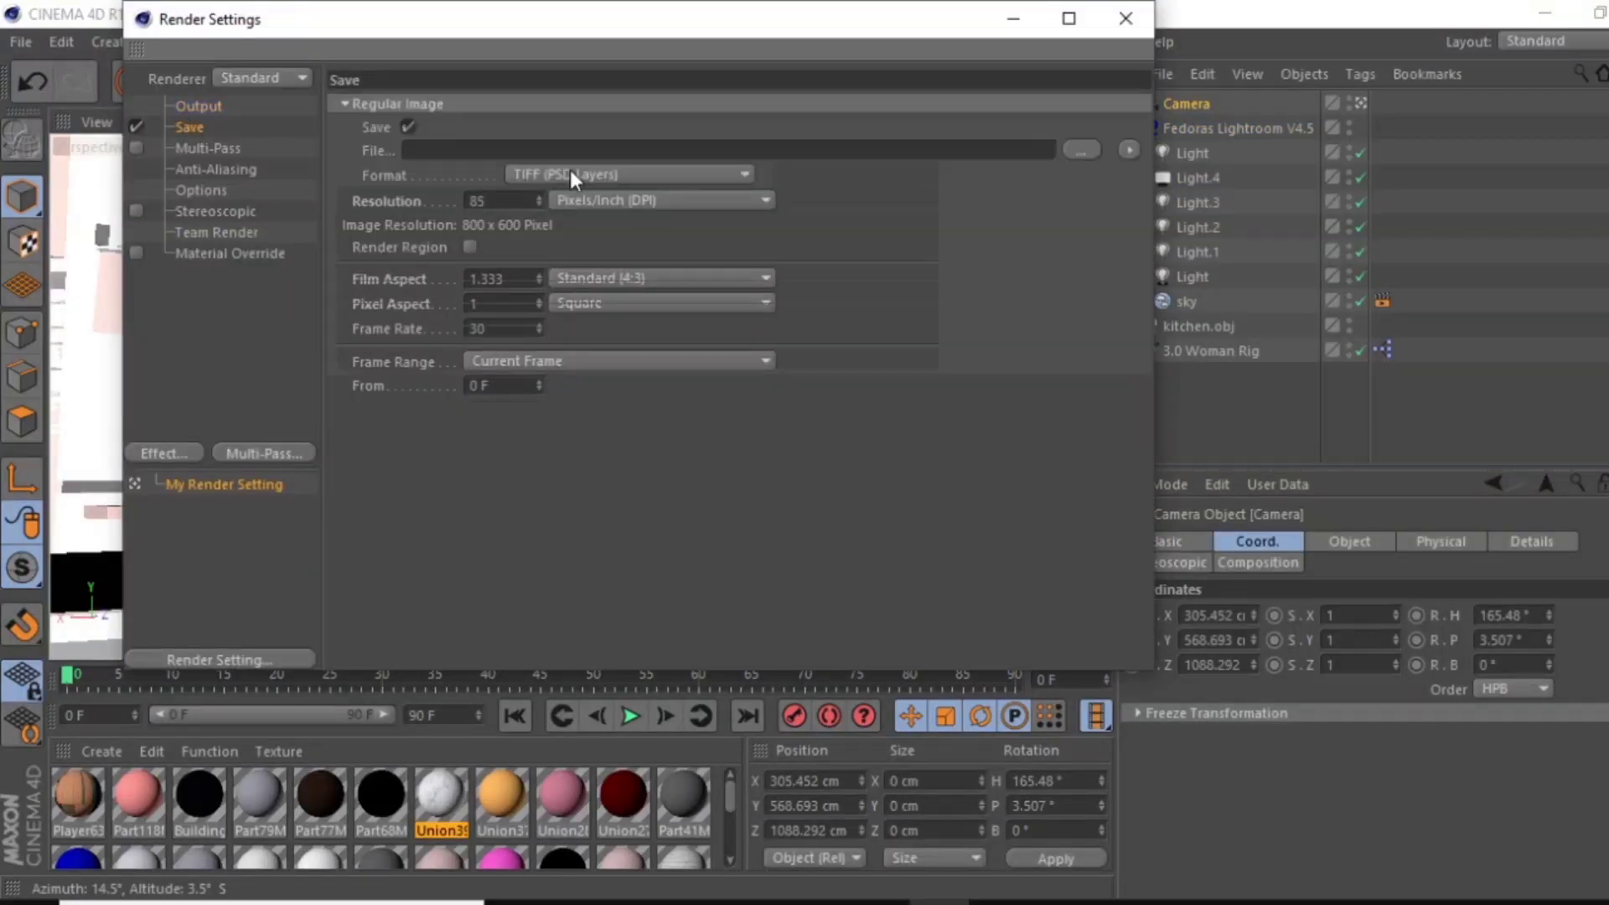
Add Ambient Occlusion and Global Illumination effects in Render Settings
click(164, 452)
click(252, 311)
click(164, 453)
click(251, 488)
click(198, 106)
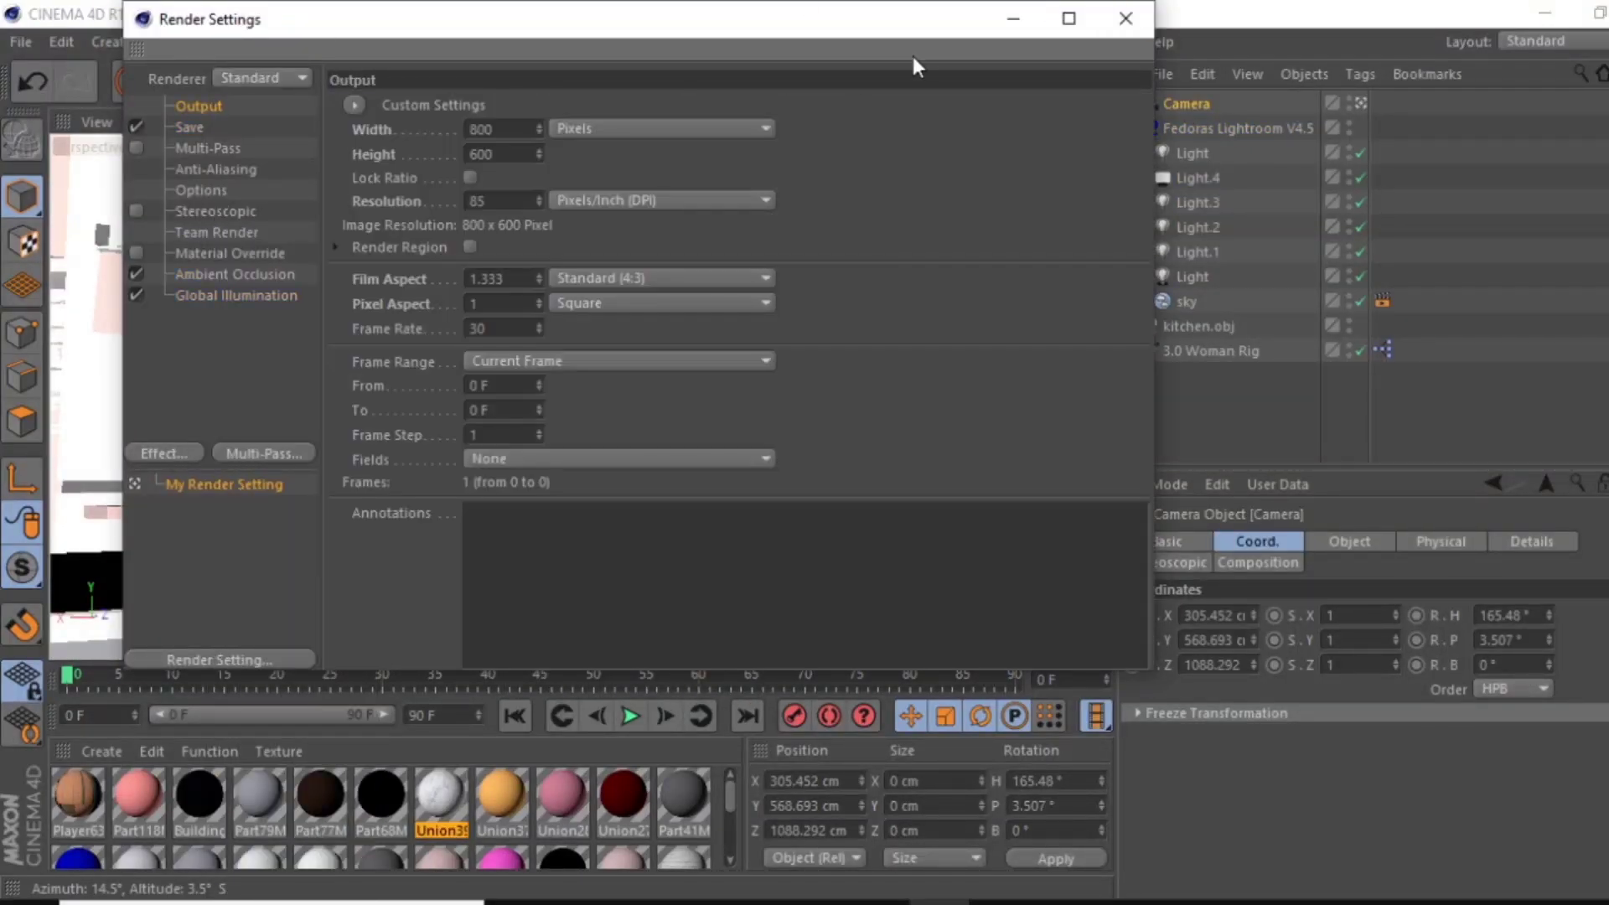
click(1125, 19)
click(650, 81)
click(1125, 18)
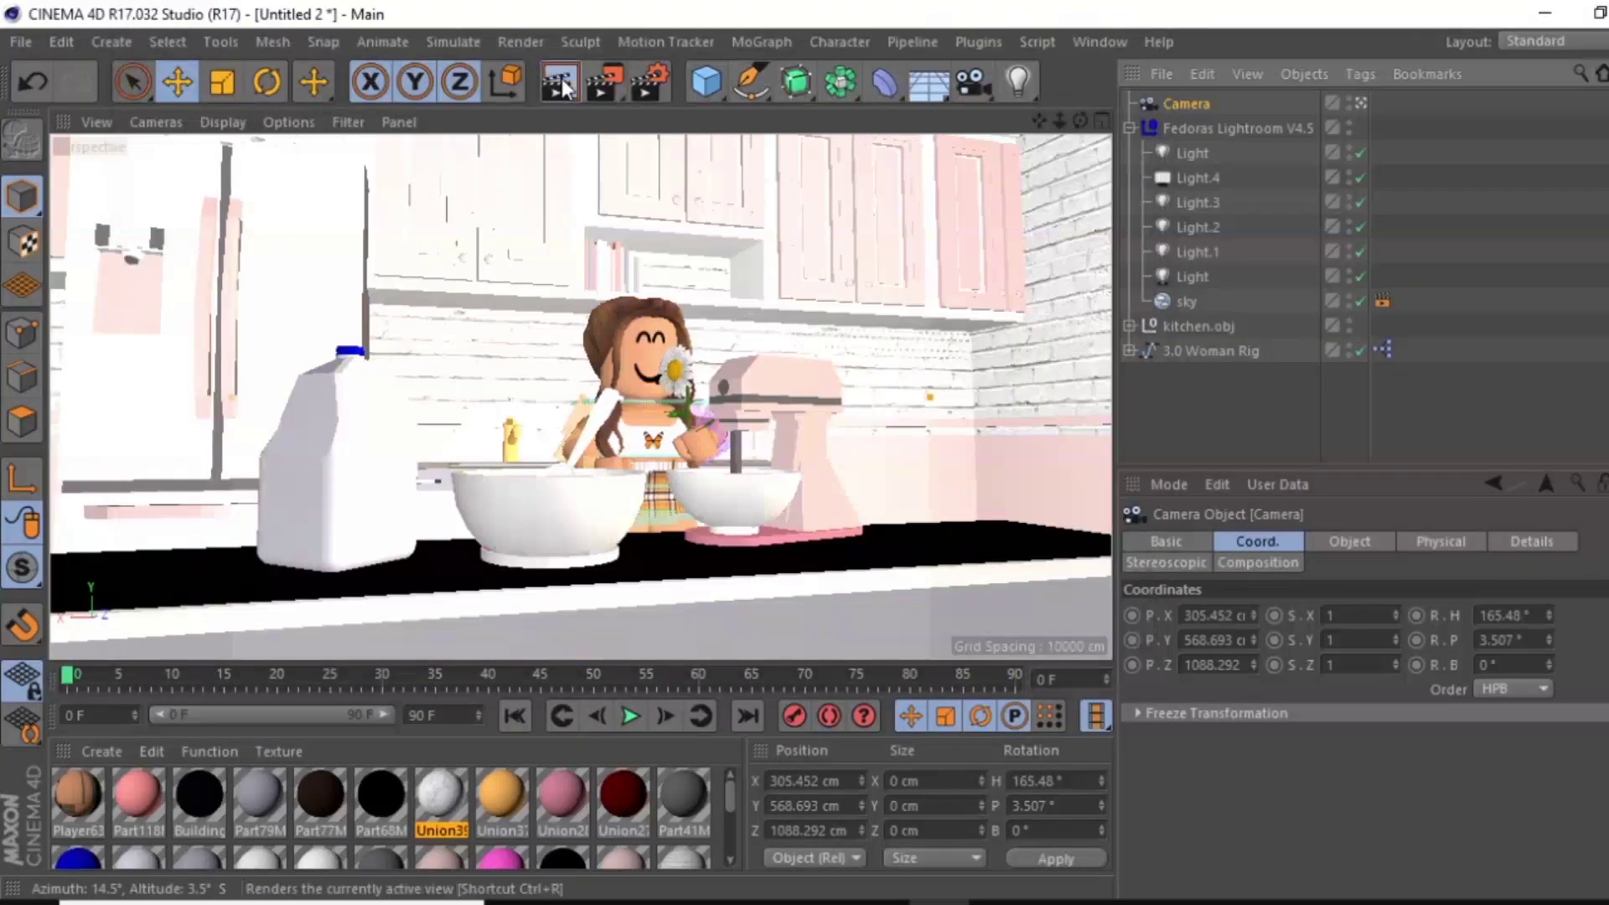
Test-render the viewport, then move the camera closer to the girl
click(555, 81)
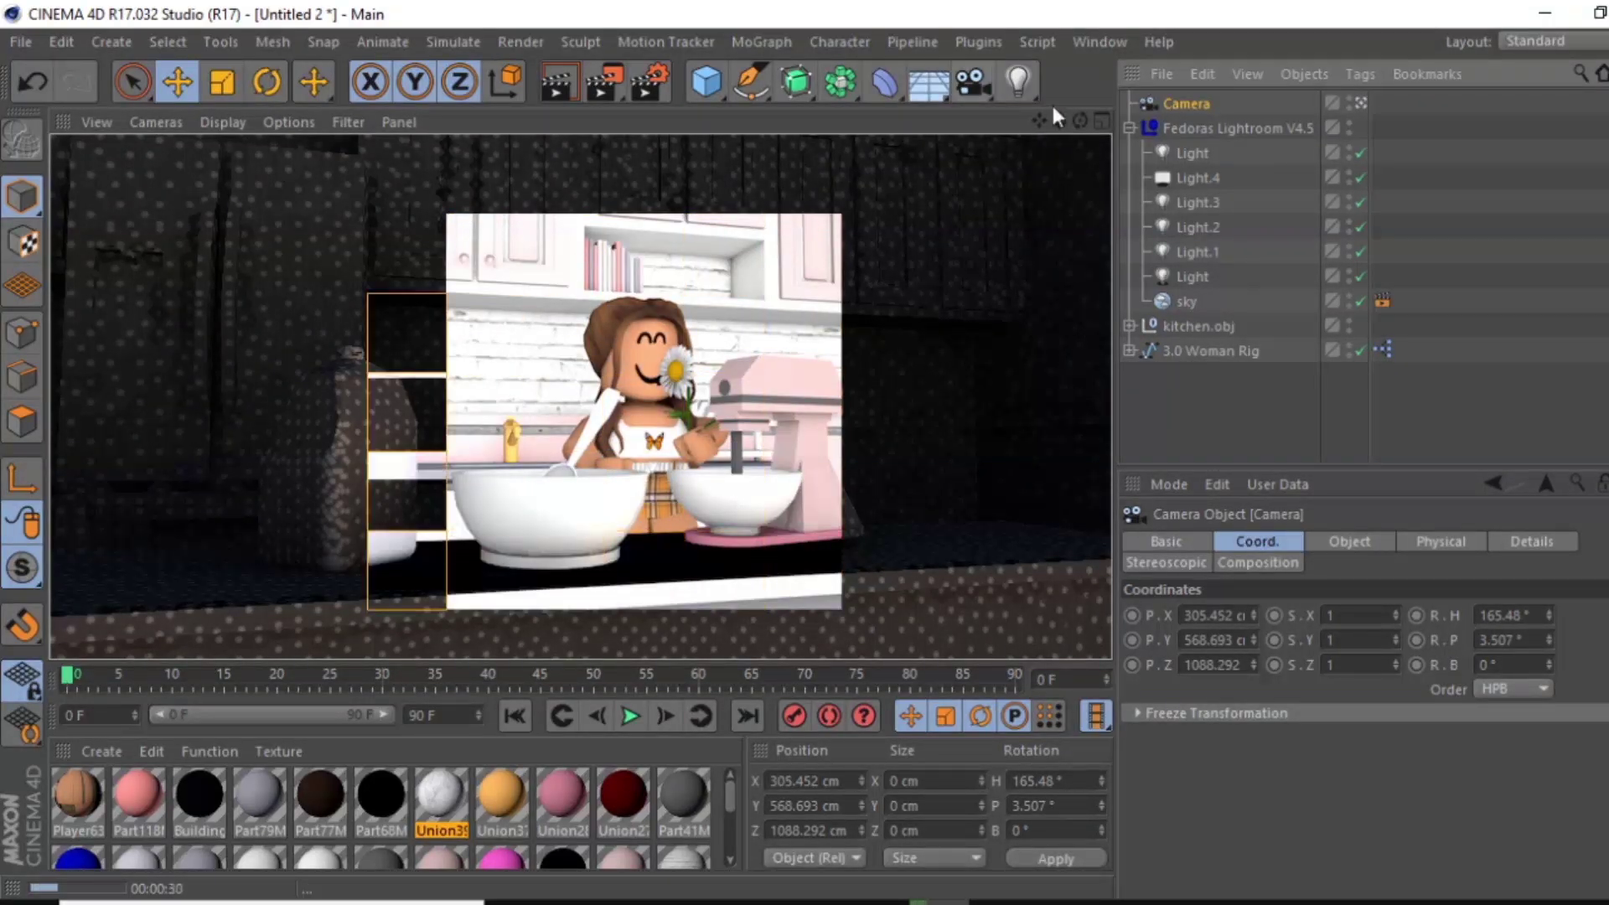
click(637, 624)
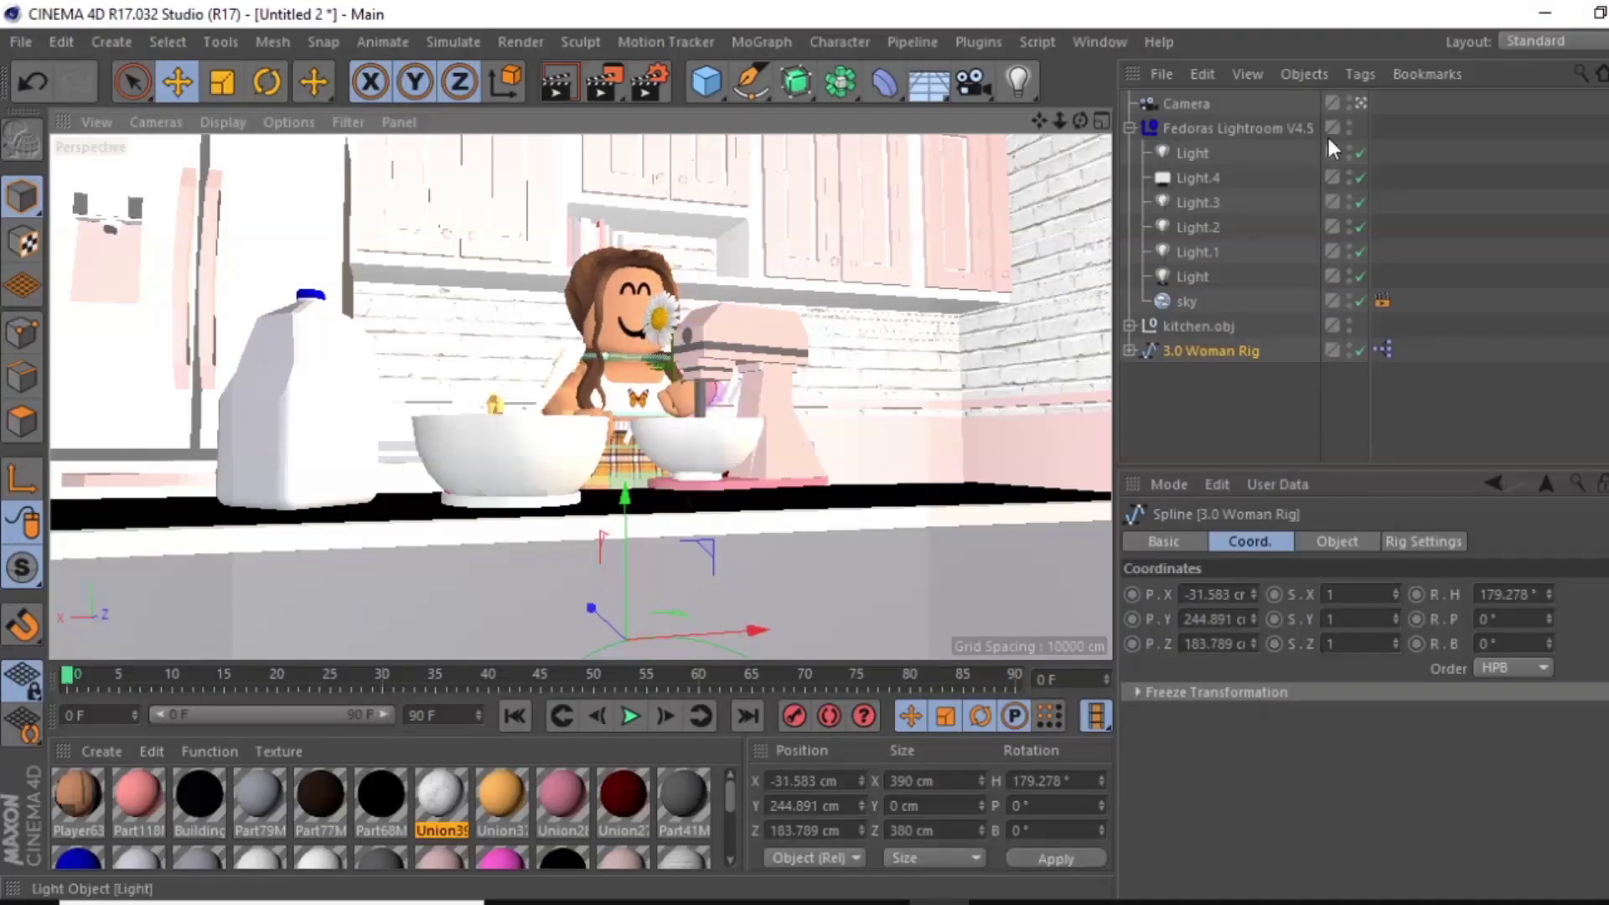
click(1186, 103)
drag(1080, 121, 1039, 143)
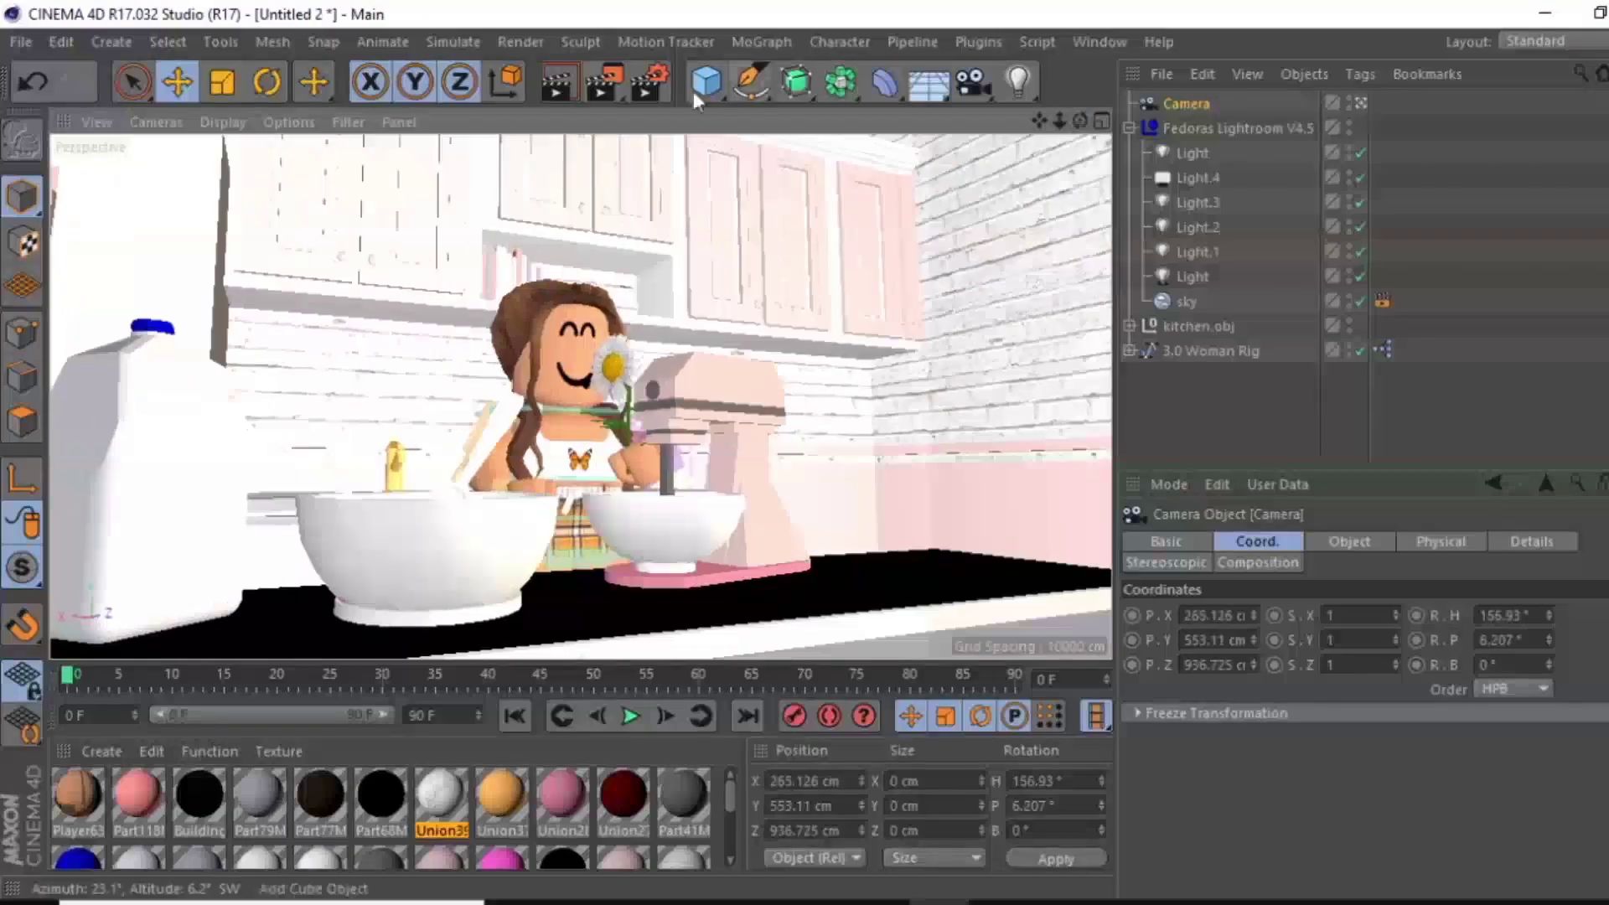
Rotate Daisy1 toward the girl's face and collapse the Woman Rig hierarchy
click(646, 81)
click(1127, 19)
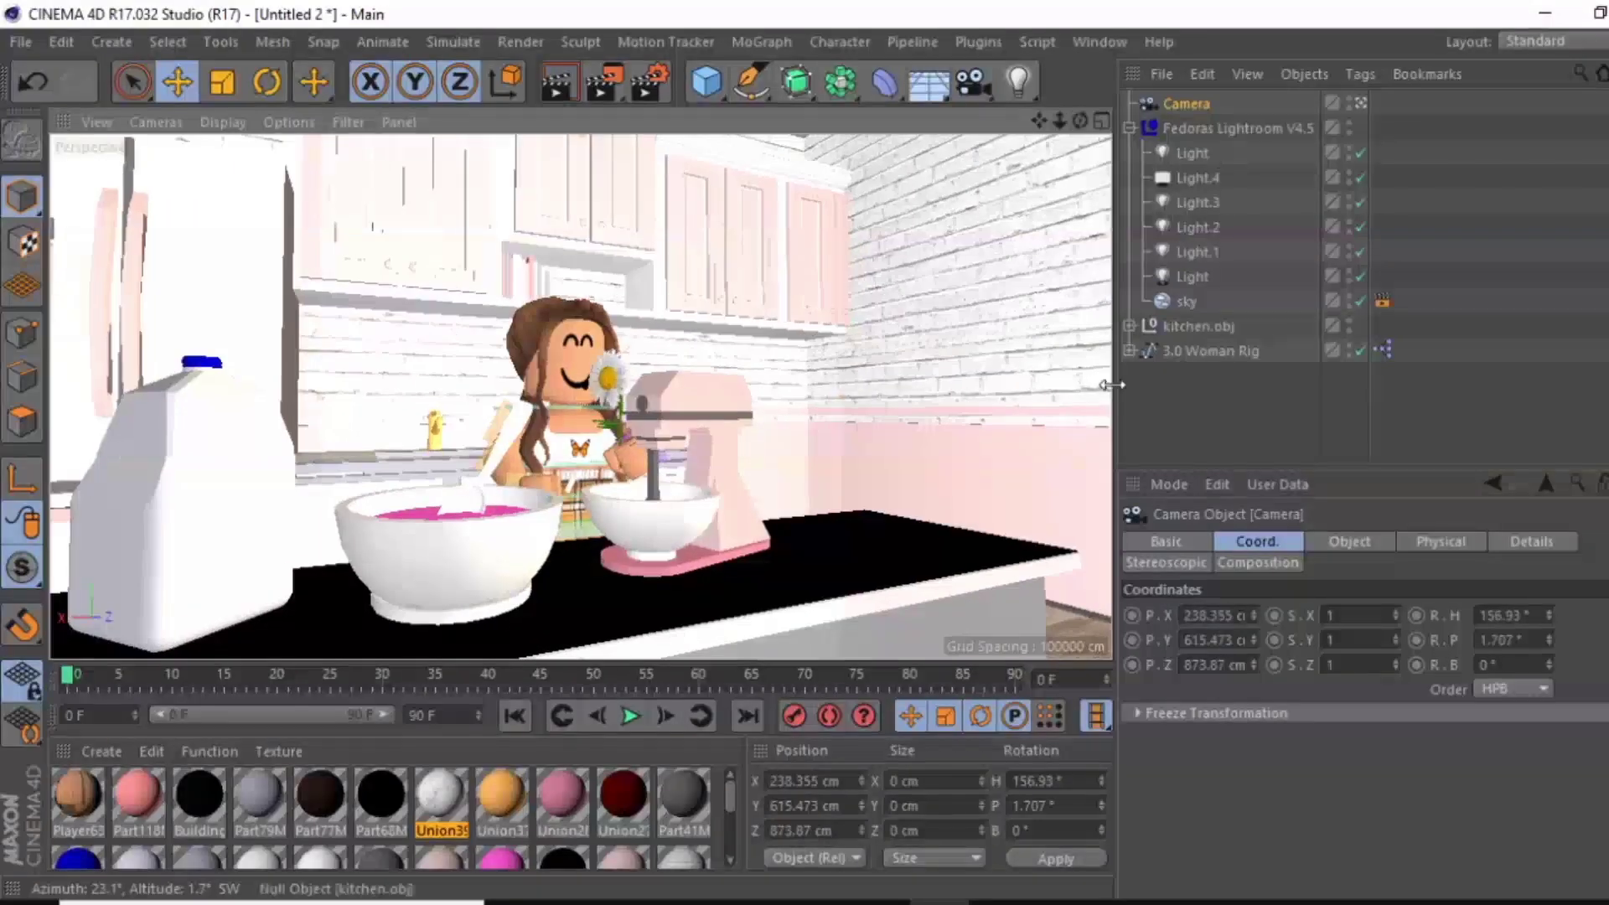
click(1129, 129)
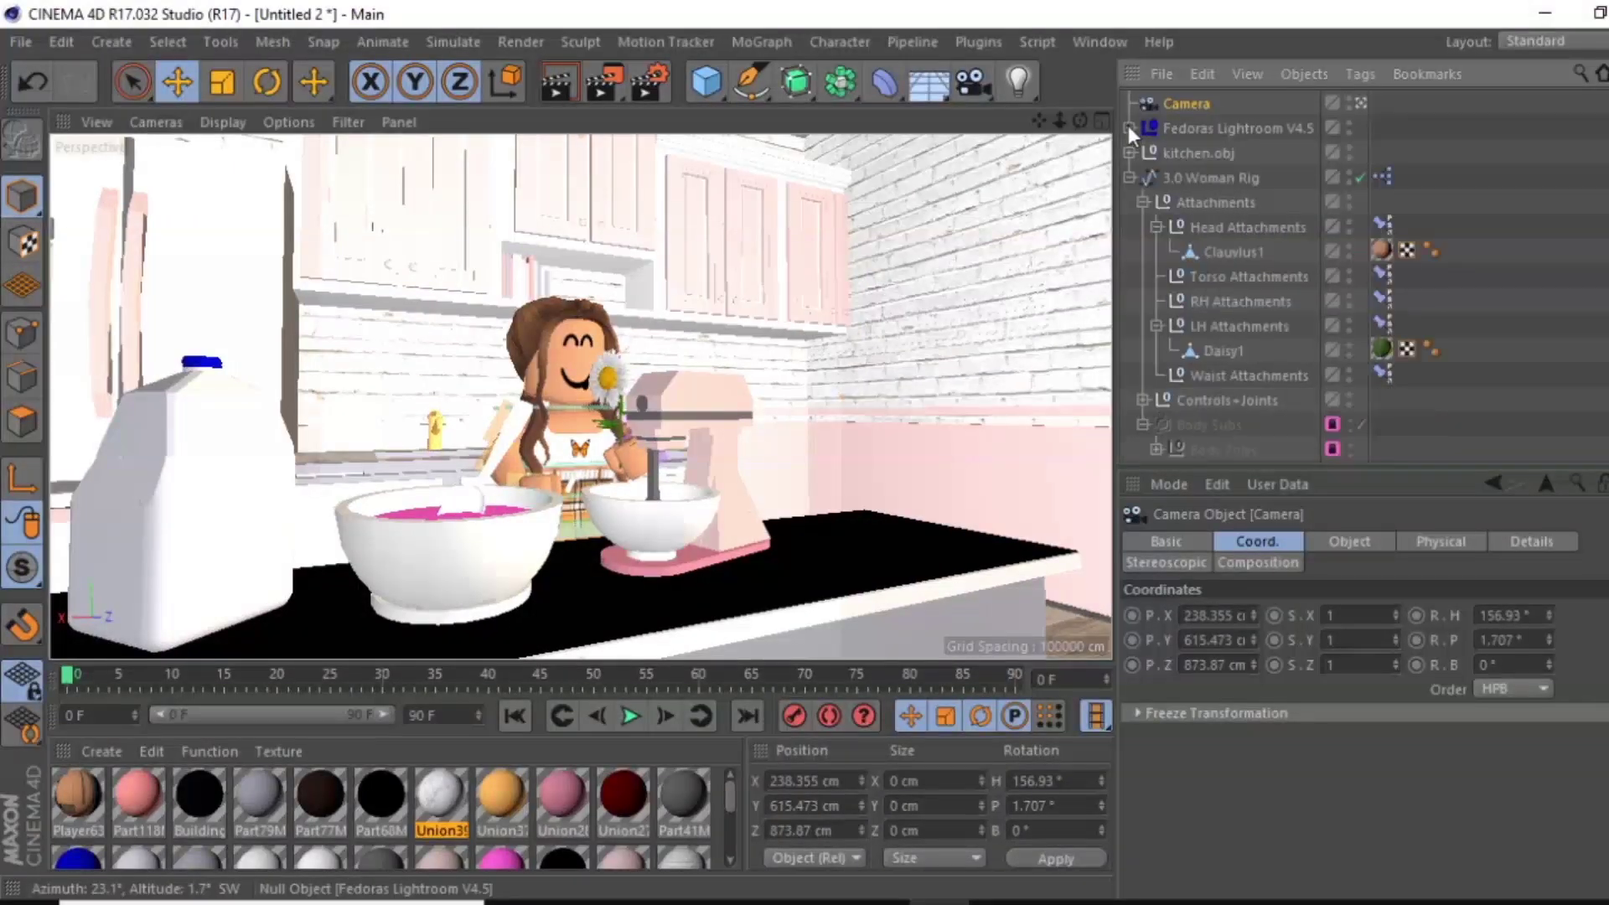
click(1229, 352)
key(r)
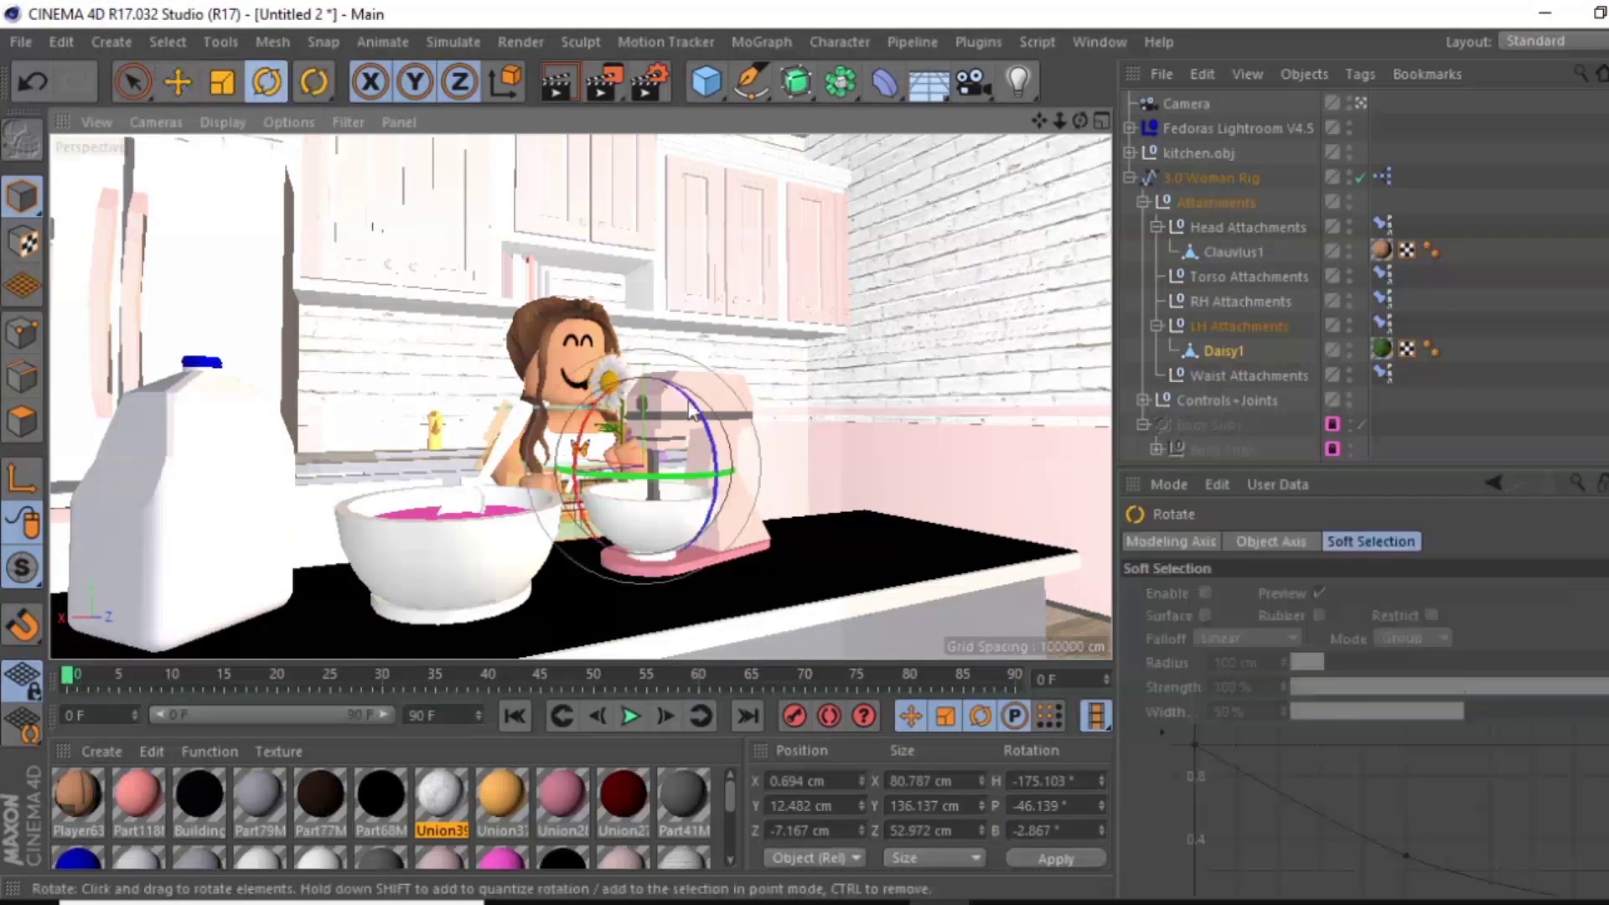
click(1132, 181)
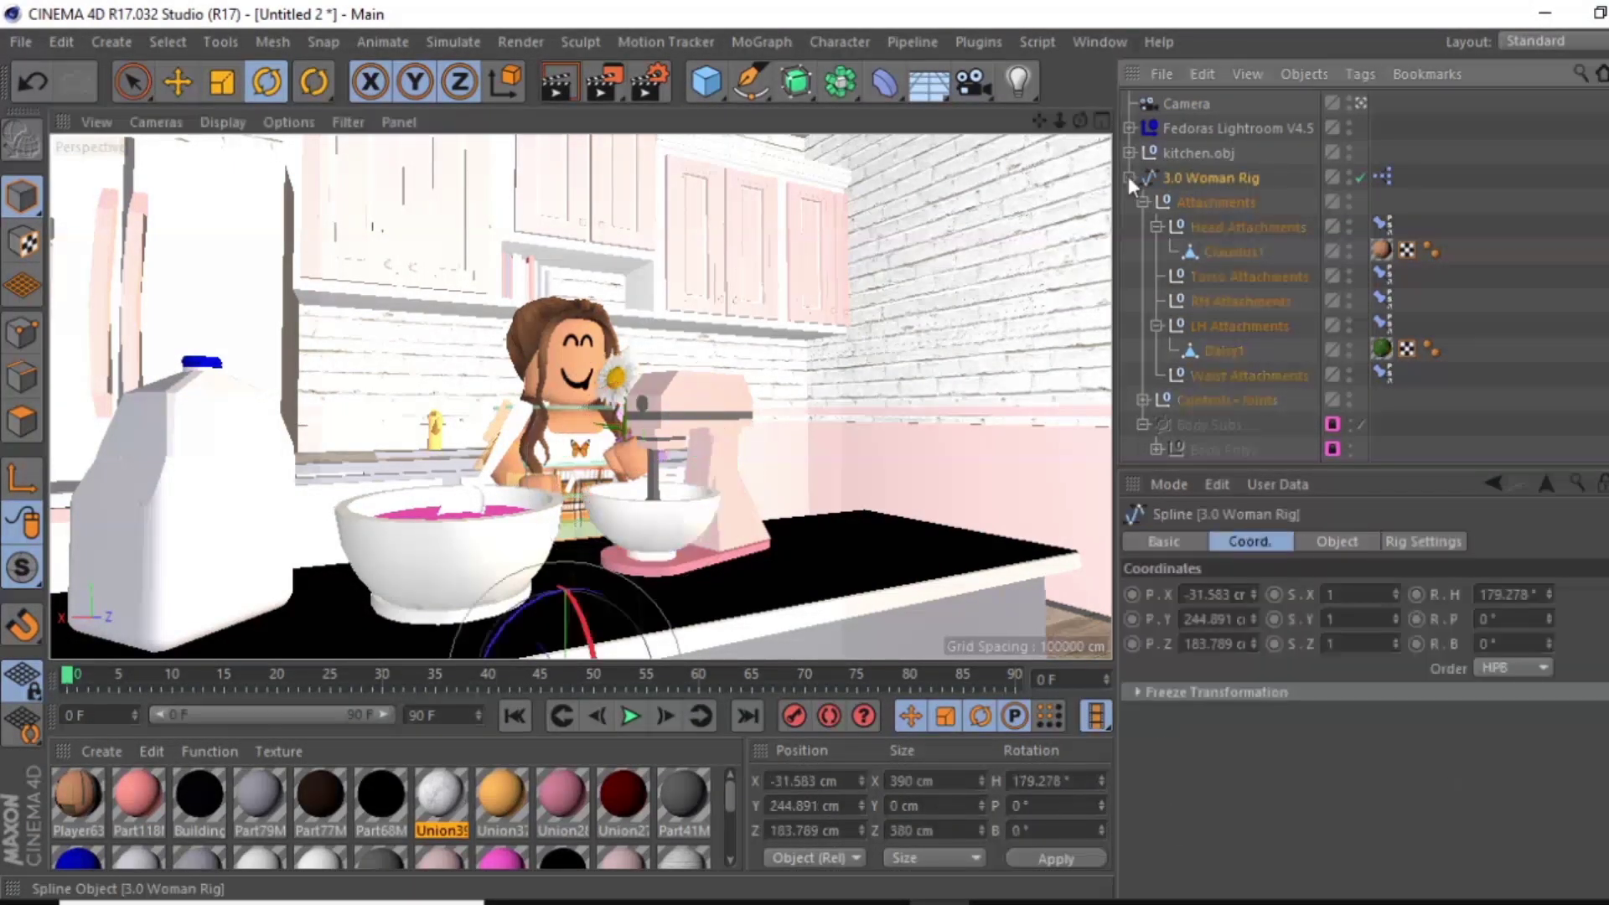
right_click(846, 236)
key(Escape)
click(1147, 178)
Reposition the Fedoras Lightroom light setup and return to the Camera view
click(1190, 127)
click(1360, 102)
key(e)
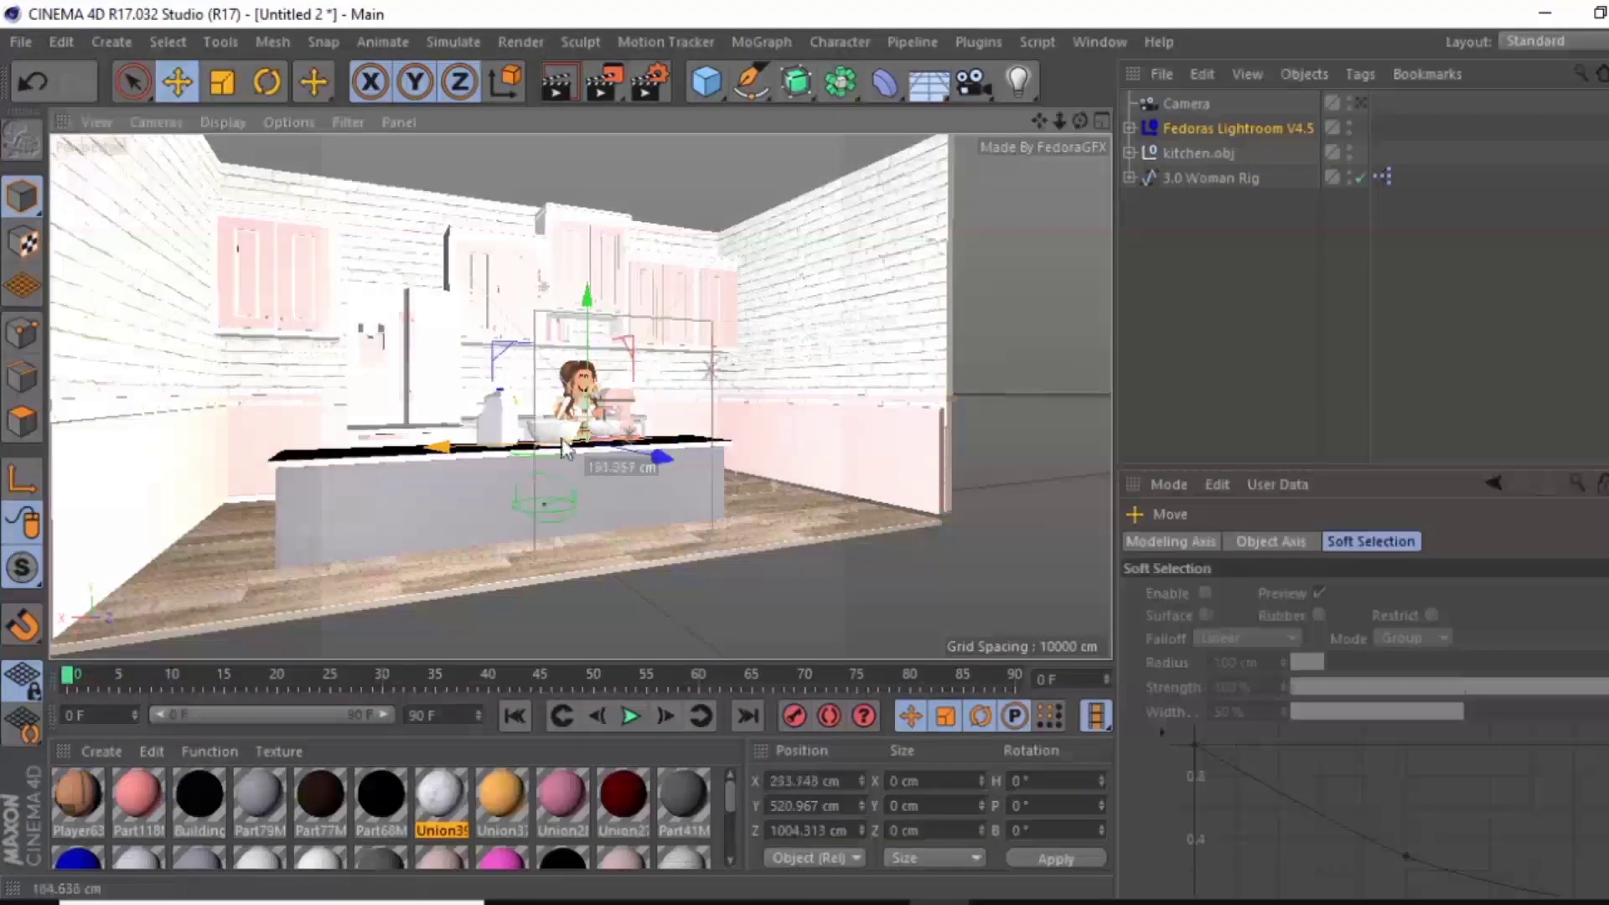
click(1360, 103)
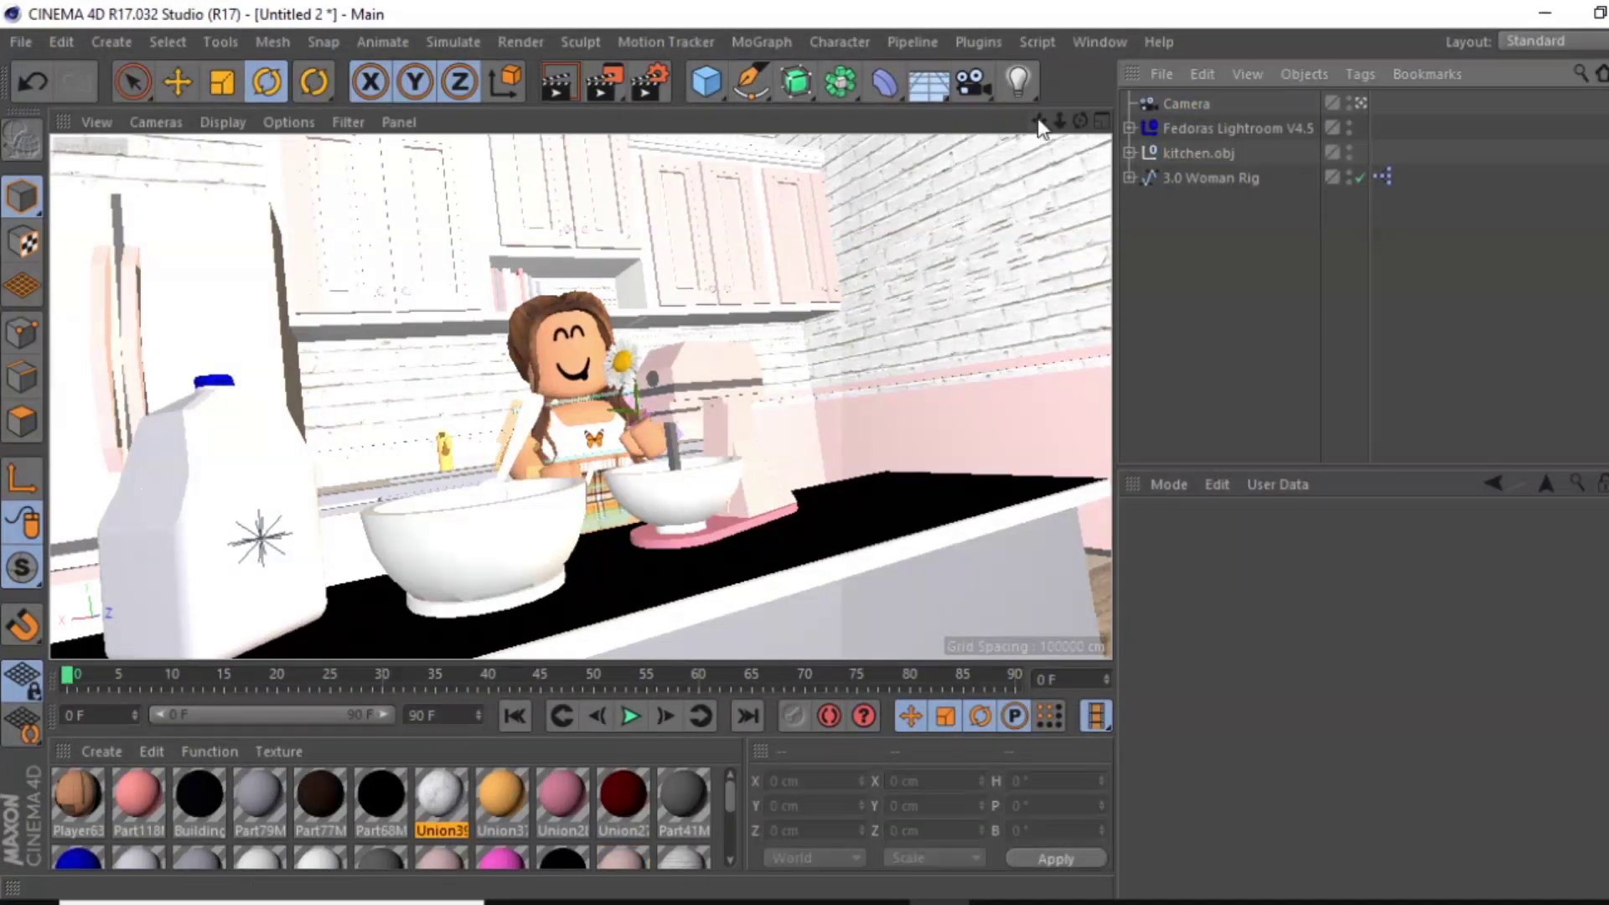
Render the kitchen camera view to the Picture Viewer, past the missing-texture warning, and zoom in
click(1184, 104)
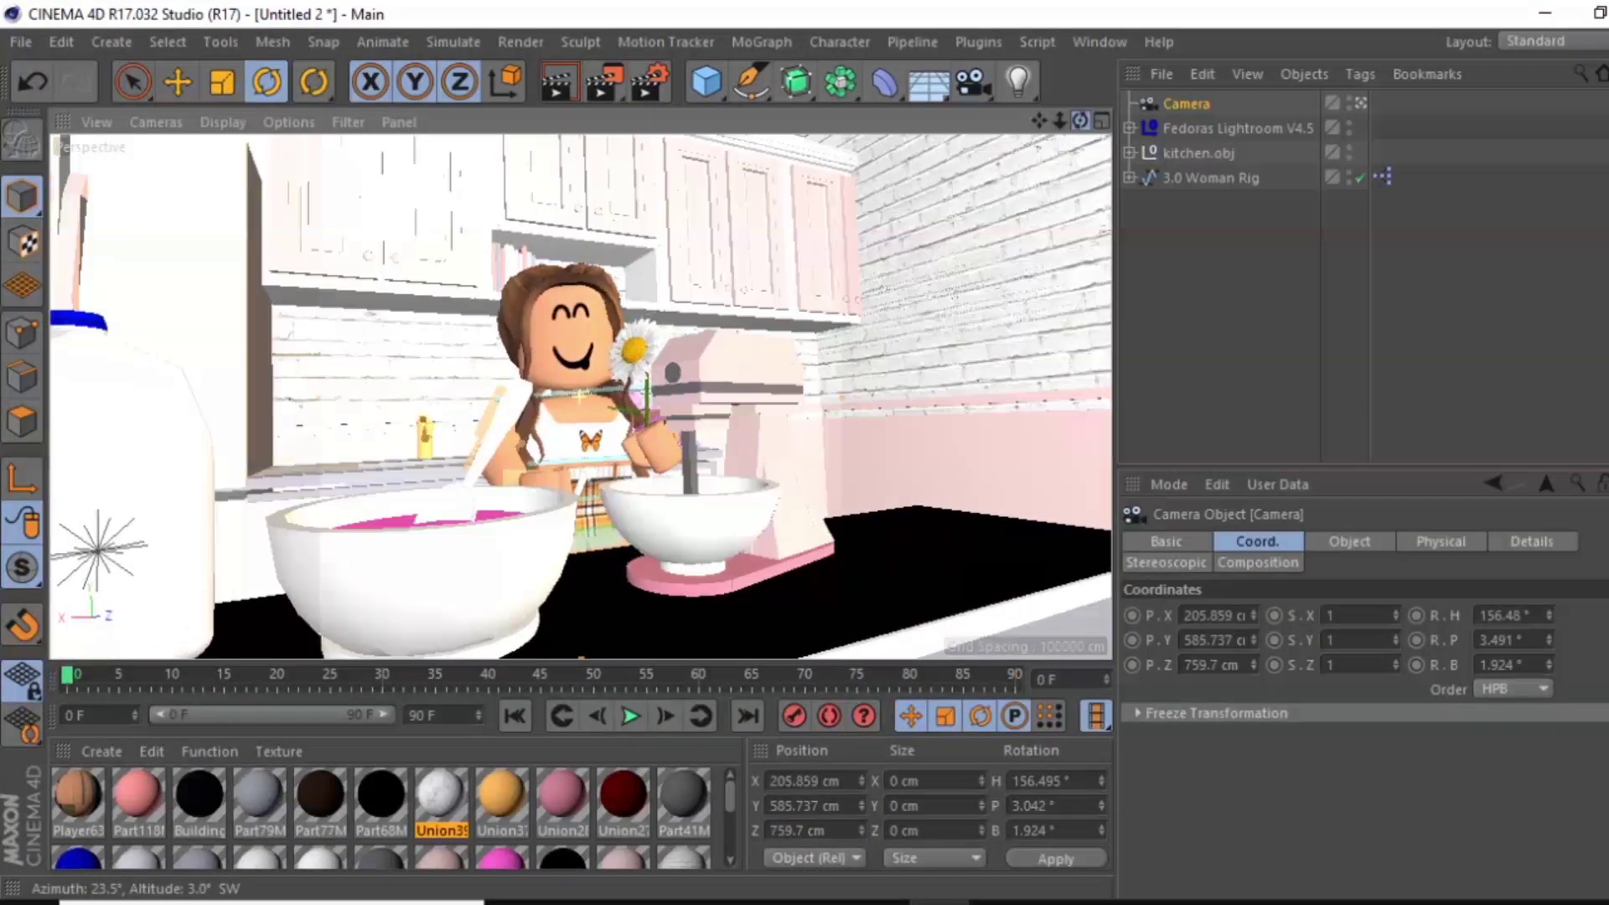
click(603, 84)
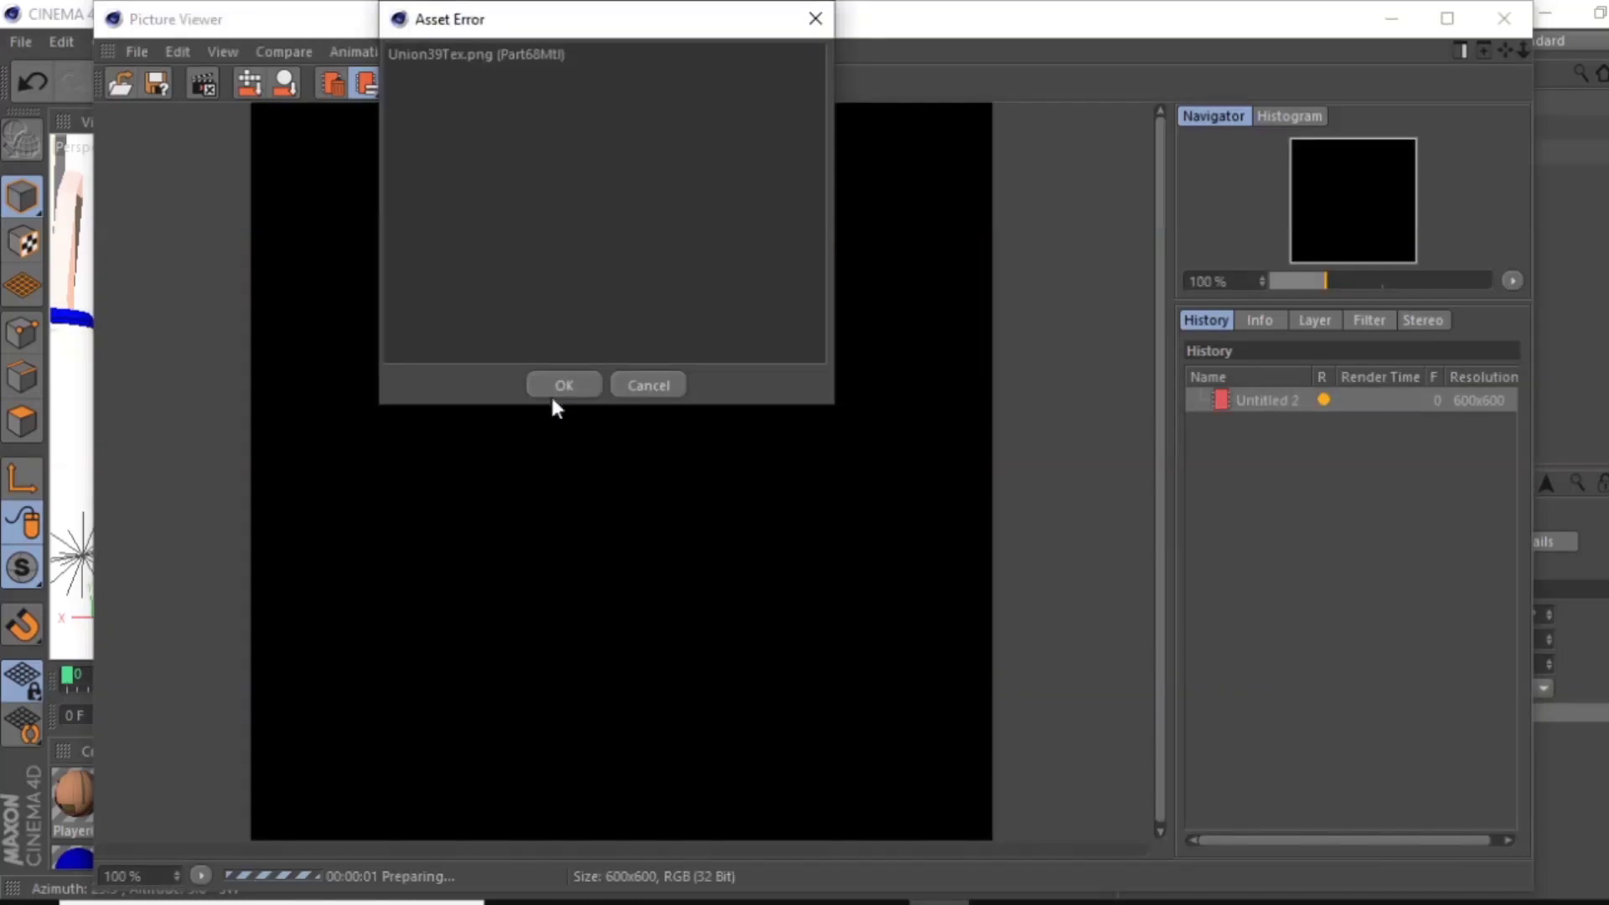
click(556, 381)
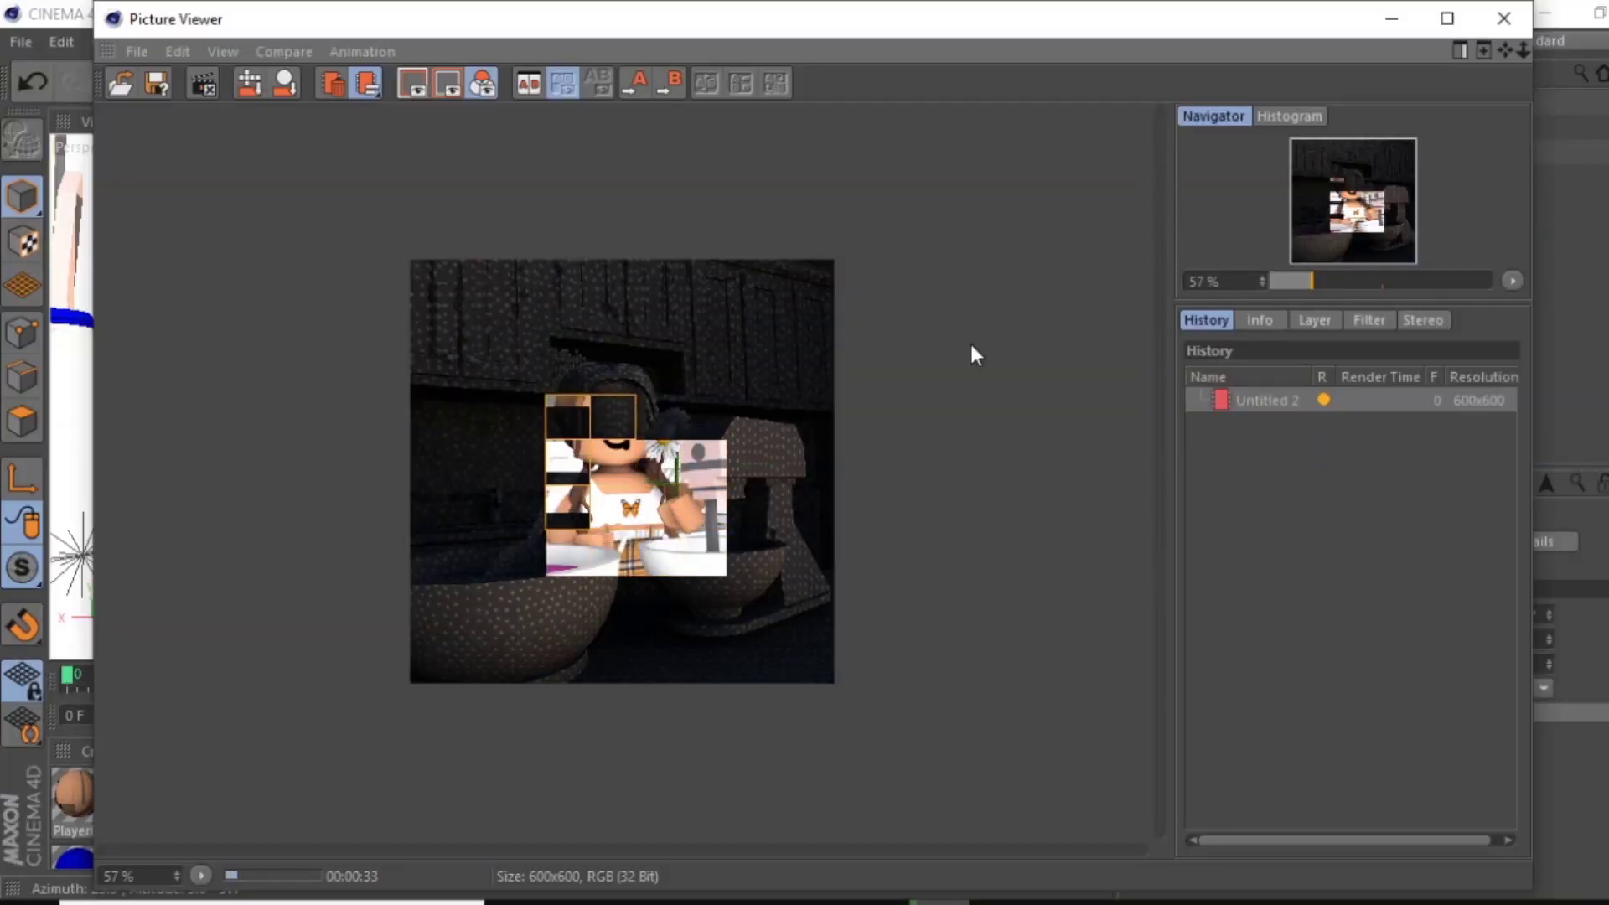
mouse_move(1311, 281)
mouse_down()
mouse_move(1344, 277)
mouse_move(1315, 277)
mouse_up()
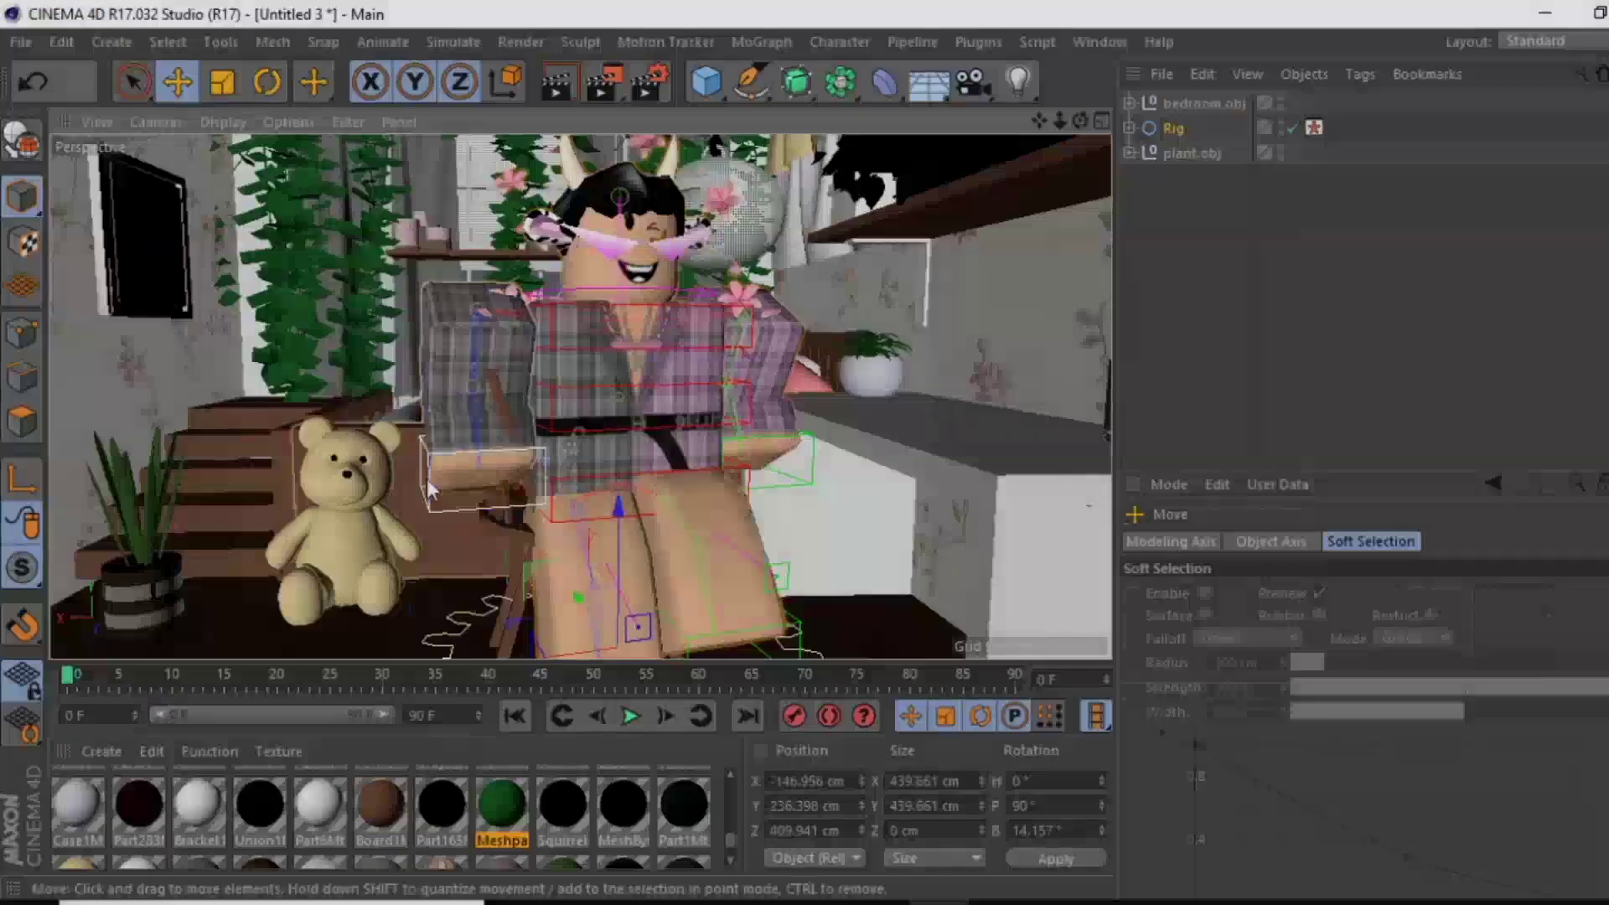
Pose the character by raising both arms and tilting the left leg
click(426, 484)
mouse_move(426, 480)
mouse_down()
mouse_move(471, 380)
mouse_move(455, 501)
mouse_move(460, 385)
mouse_move(470, 503)
mouse_up()
click(802, 440)
mouse_move(731, 452)
mouse_down()
mouse_move(735, 340)
mouse_move(669, 467)
mouse_move(746, 469)
mouse_up()
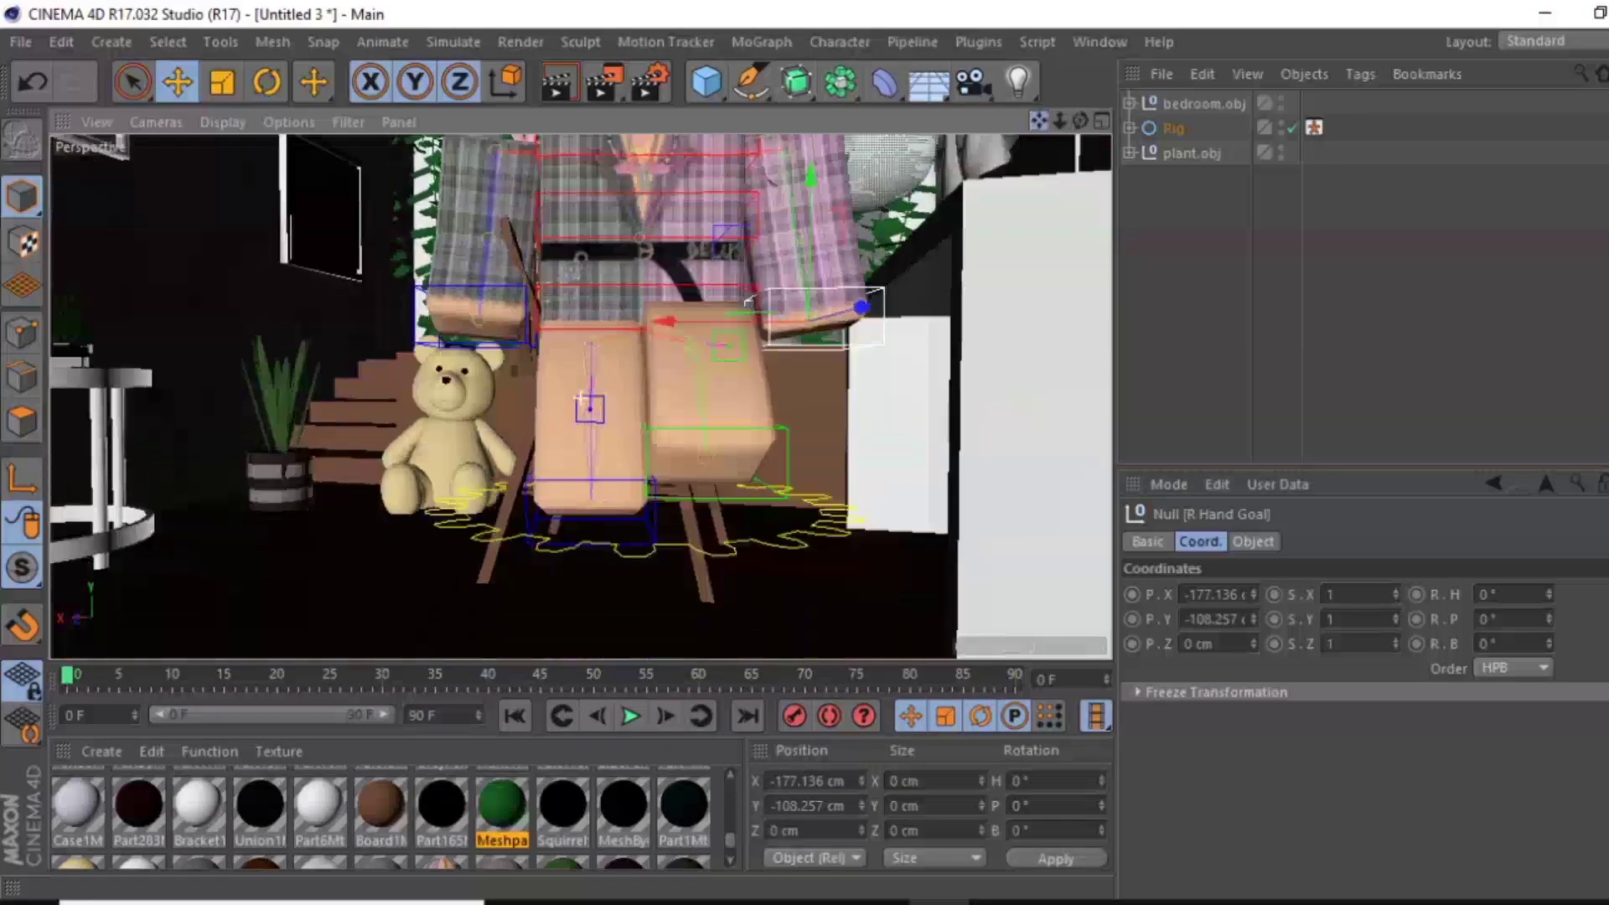
click(652, 490)
drag(652, 490, 525, 469)
click(701, 338)
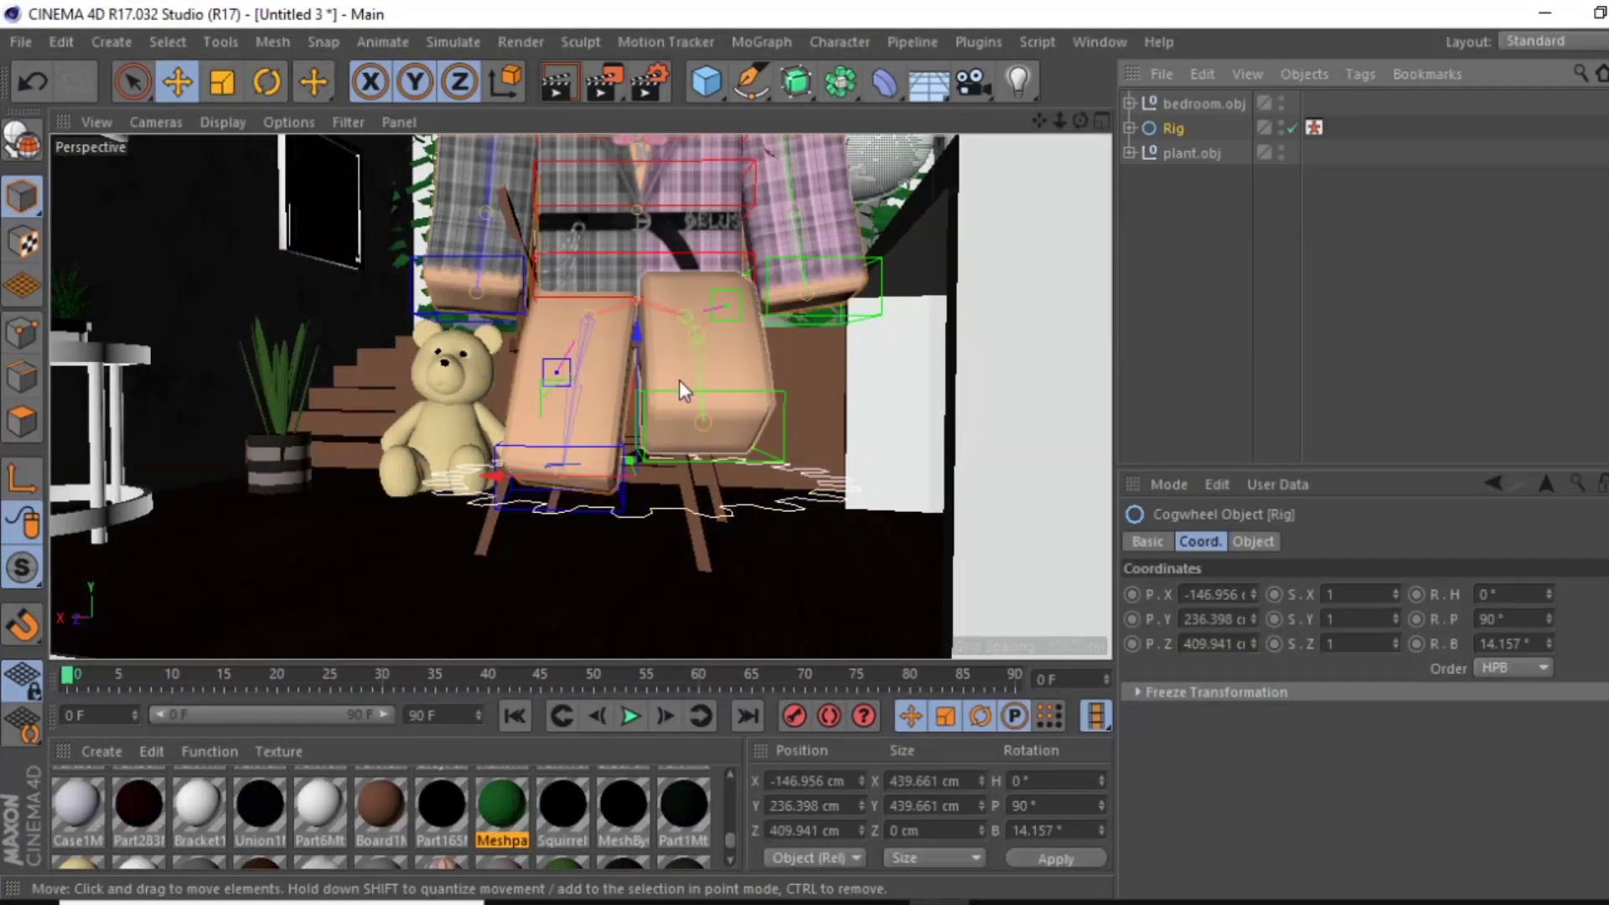
Add a Physical Sky to the bedroom scene
drag(1081, 123, 635, 114)
click(112, 41)
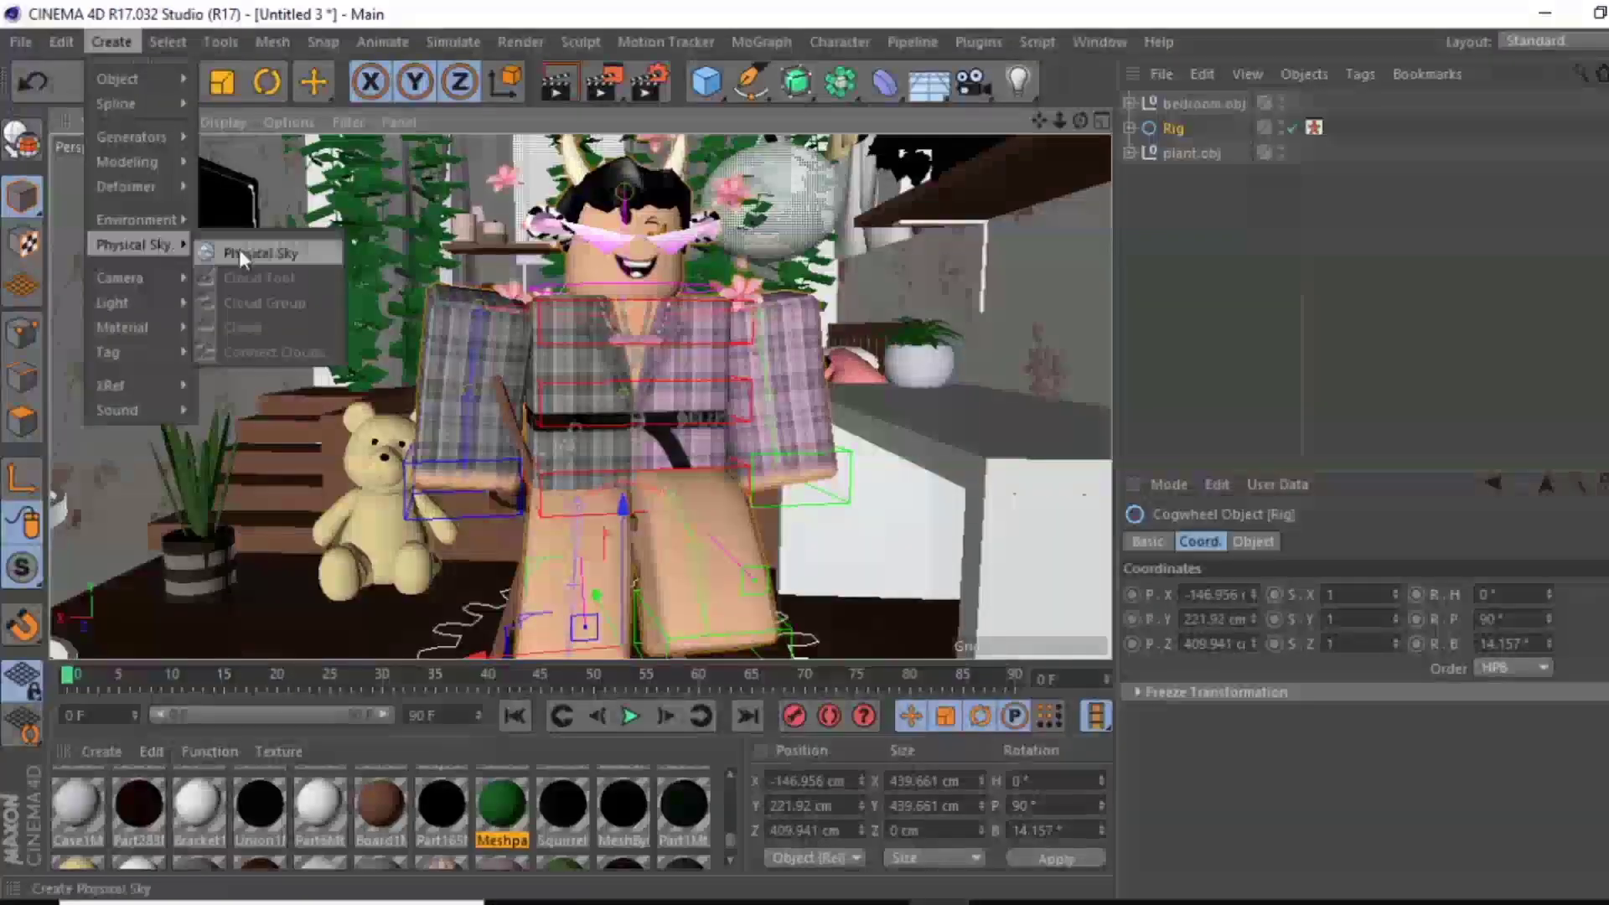
click(239, 249)
Move plant.obj up-right and place a duplicate plant lower in the room
click(1174, 179)
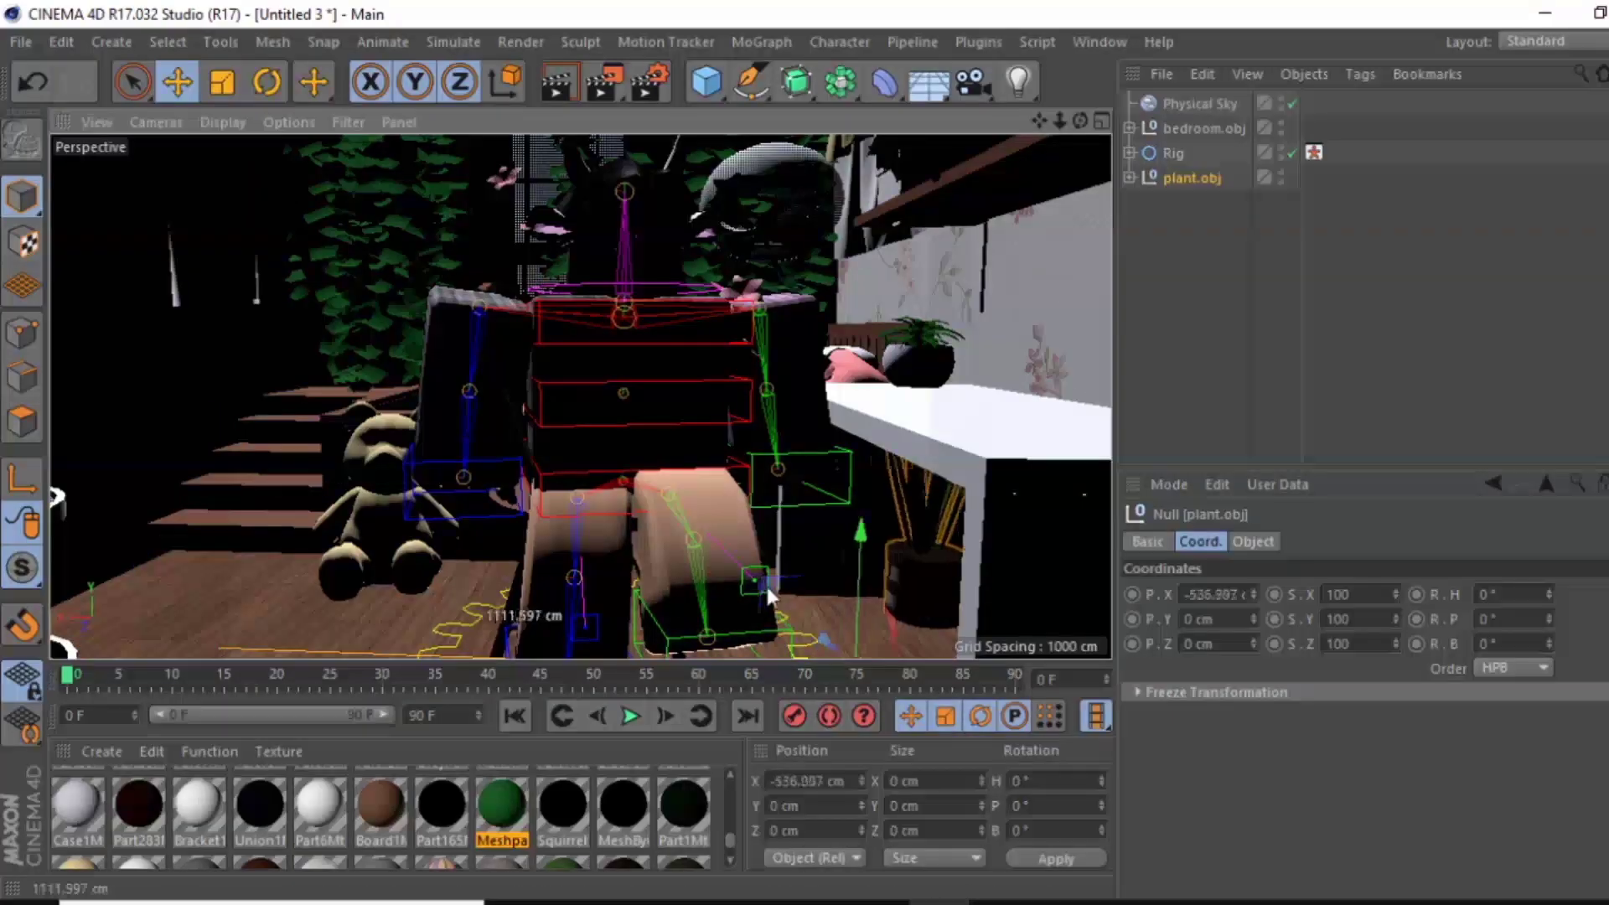
drag(766, 587, 871, 394)
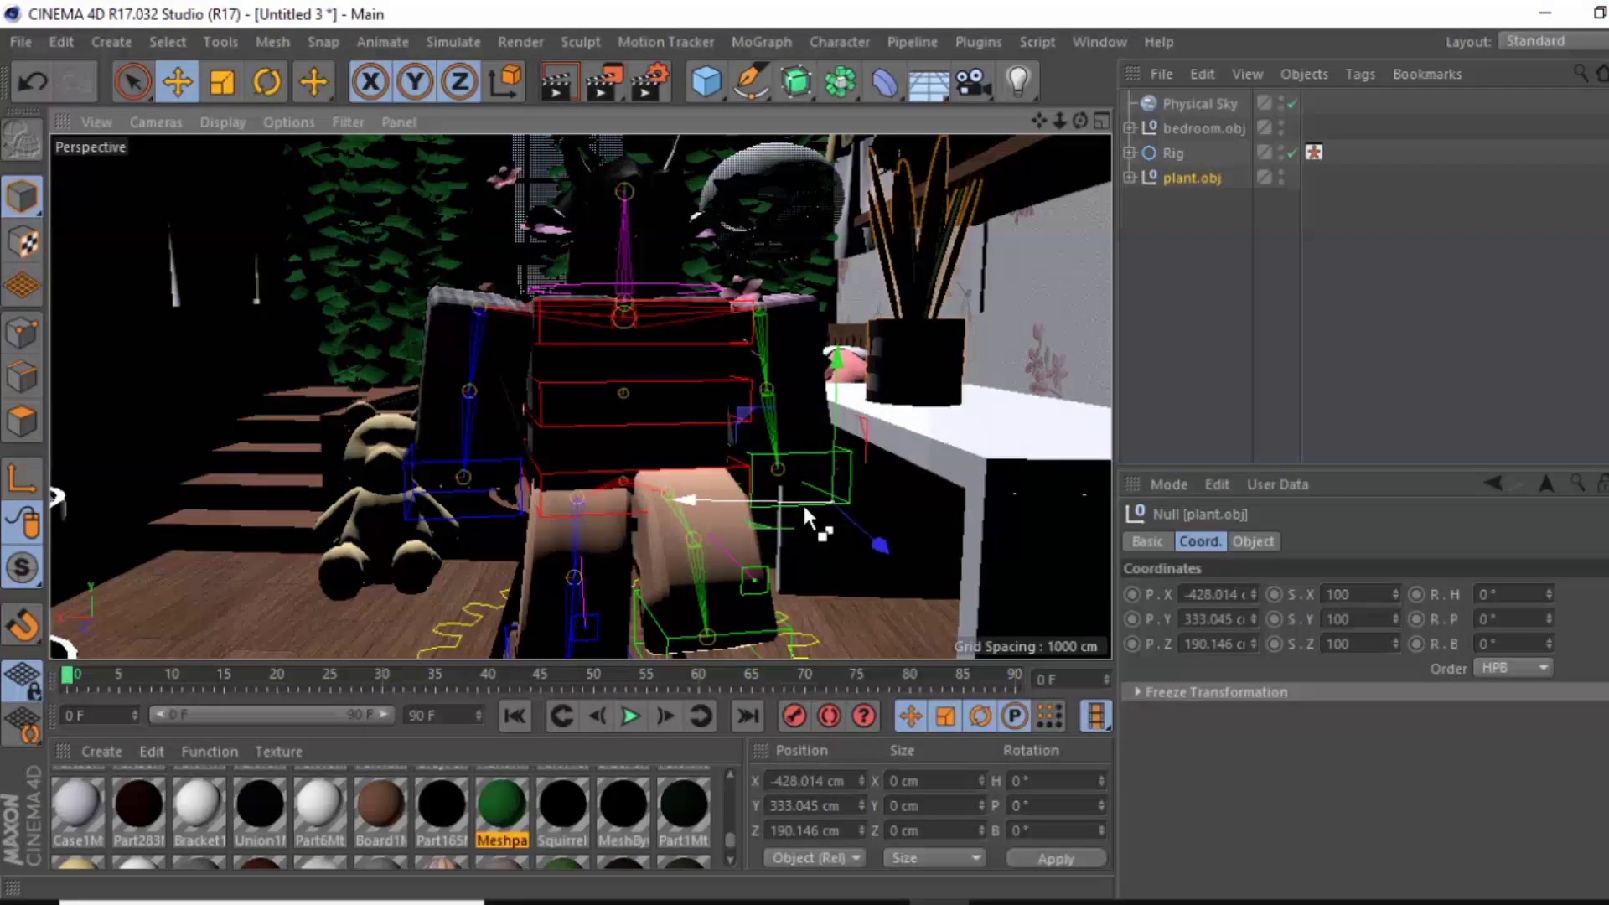
mouse_move(803, 505)
ctrl+mouse_down()
mouse_move(499, 543)
mouse_move(273, 654)
ctrl+mouse_up()
scroll(274, 654, down, 3)
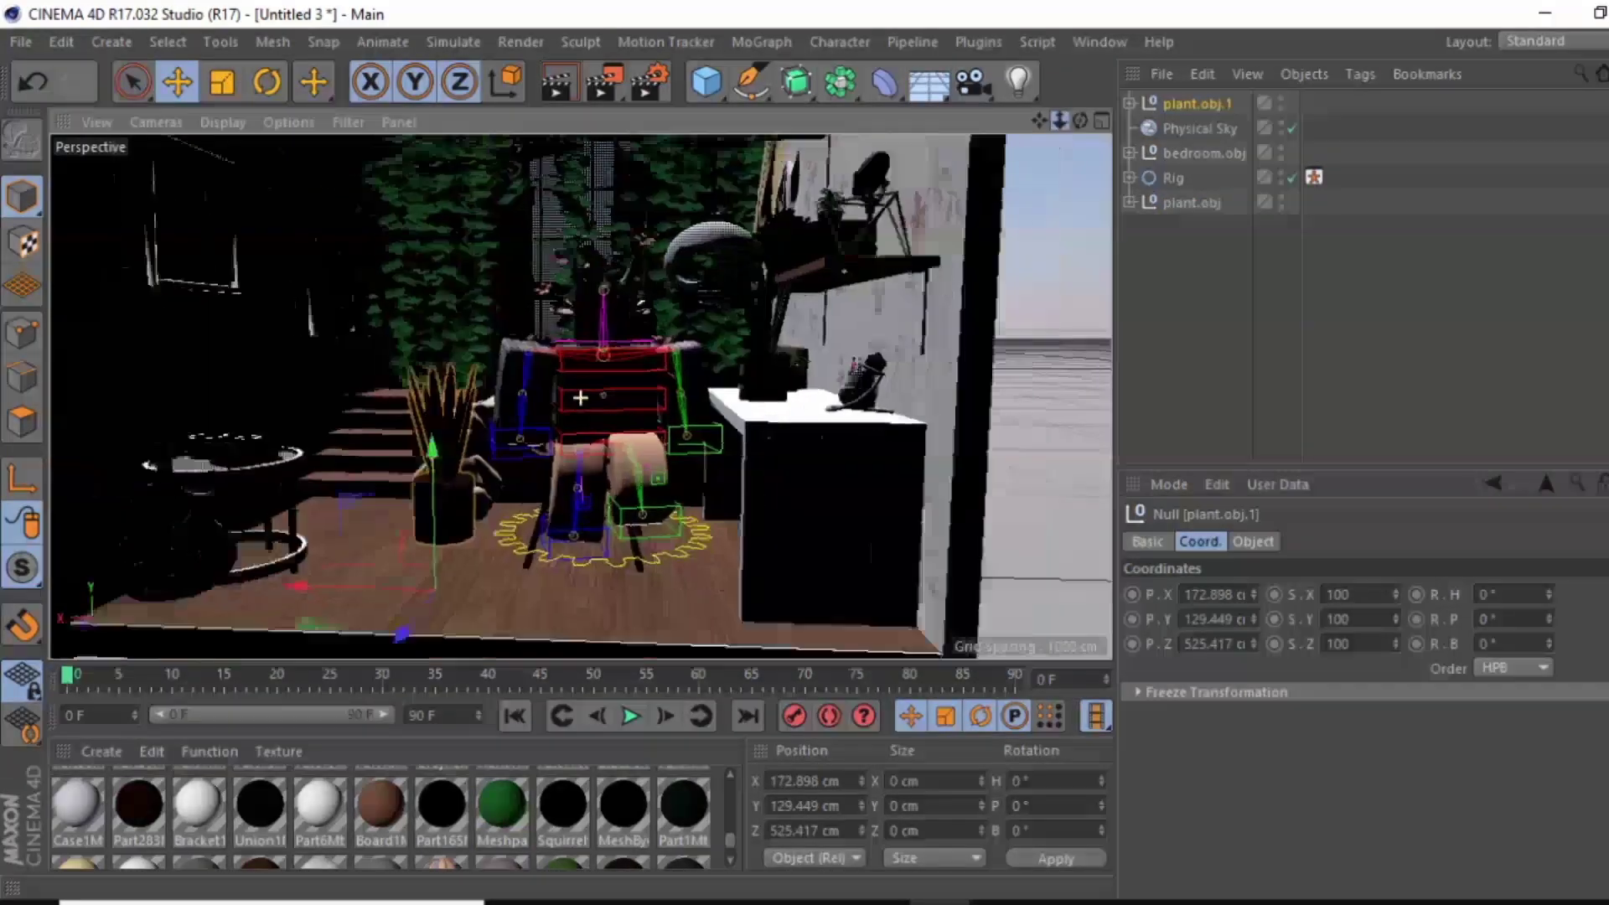
drag(454, 499, 457, 576)
Merge in the Fedoras Lightroom file and raise the camera and lightroom
key(ctrl+o)
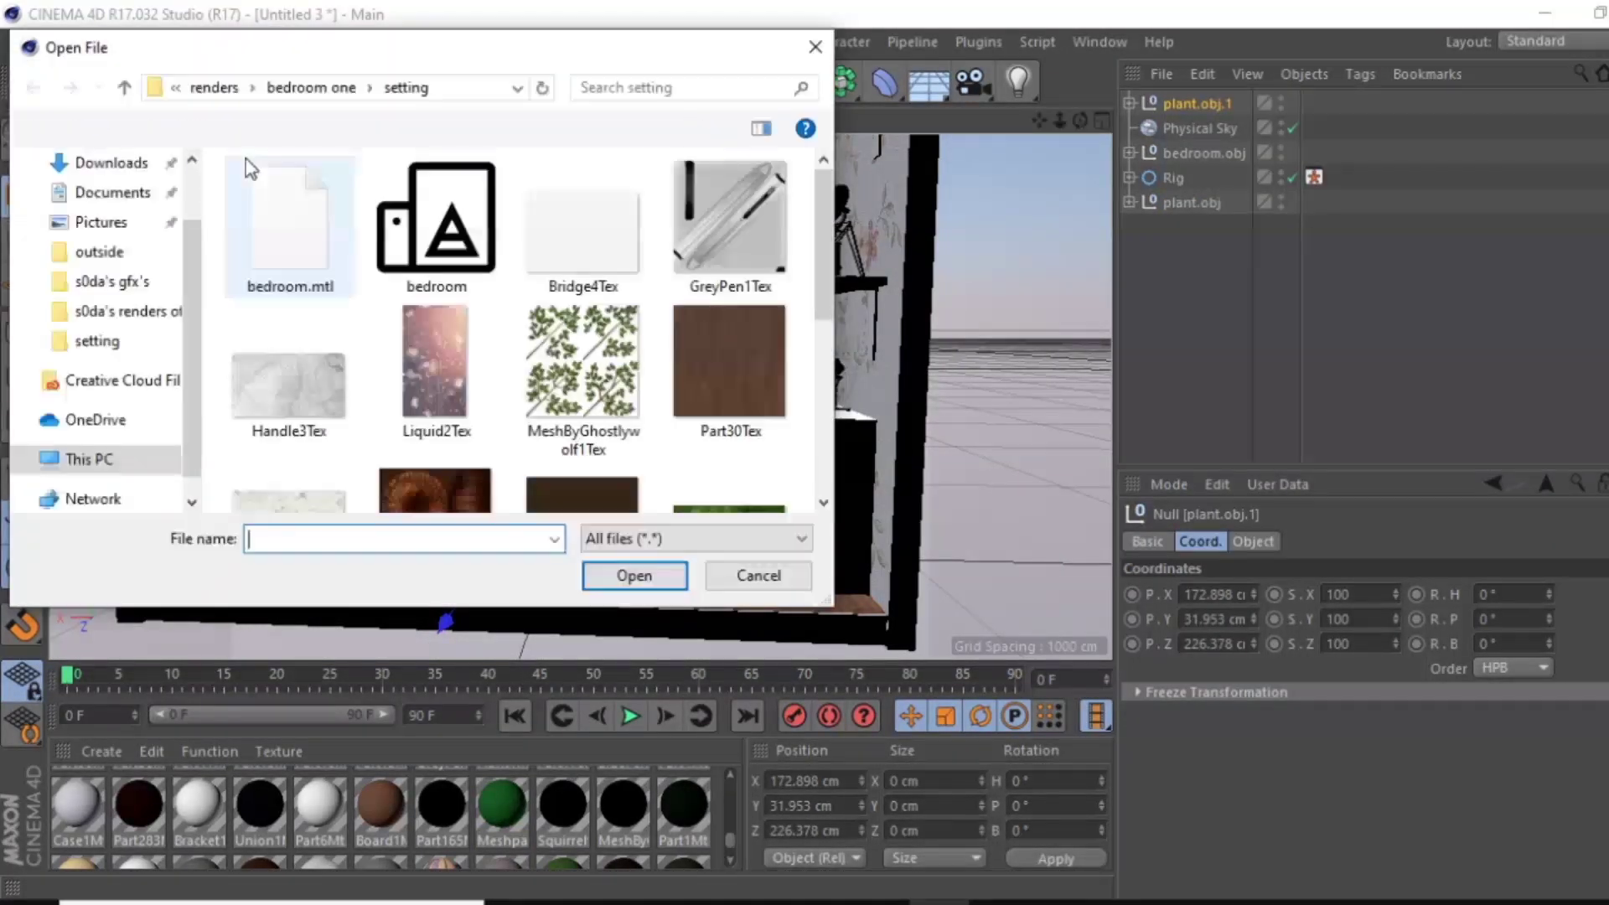
text(light)
key(Return)
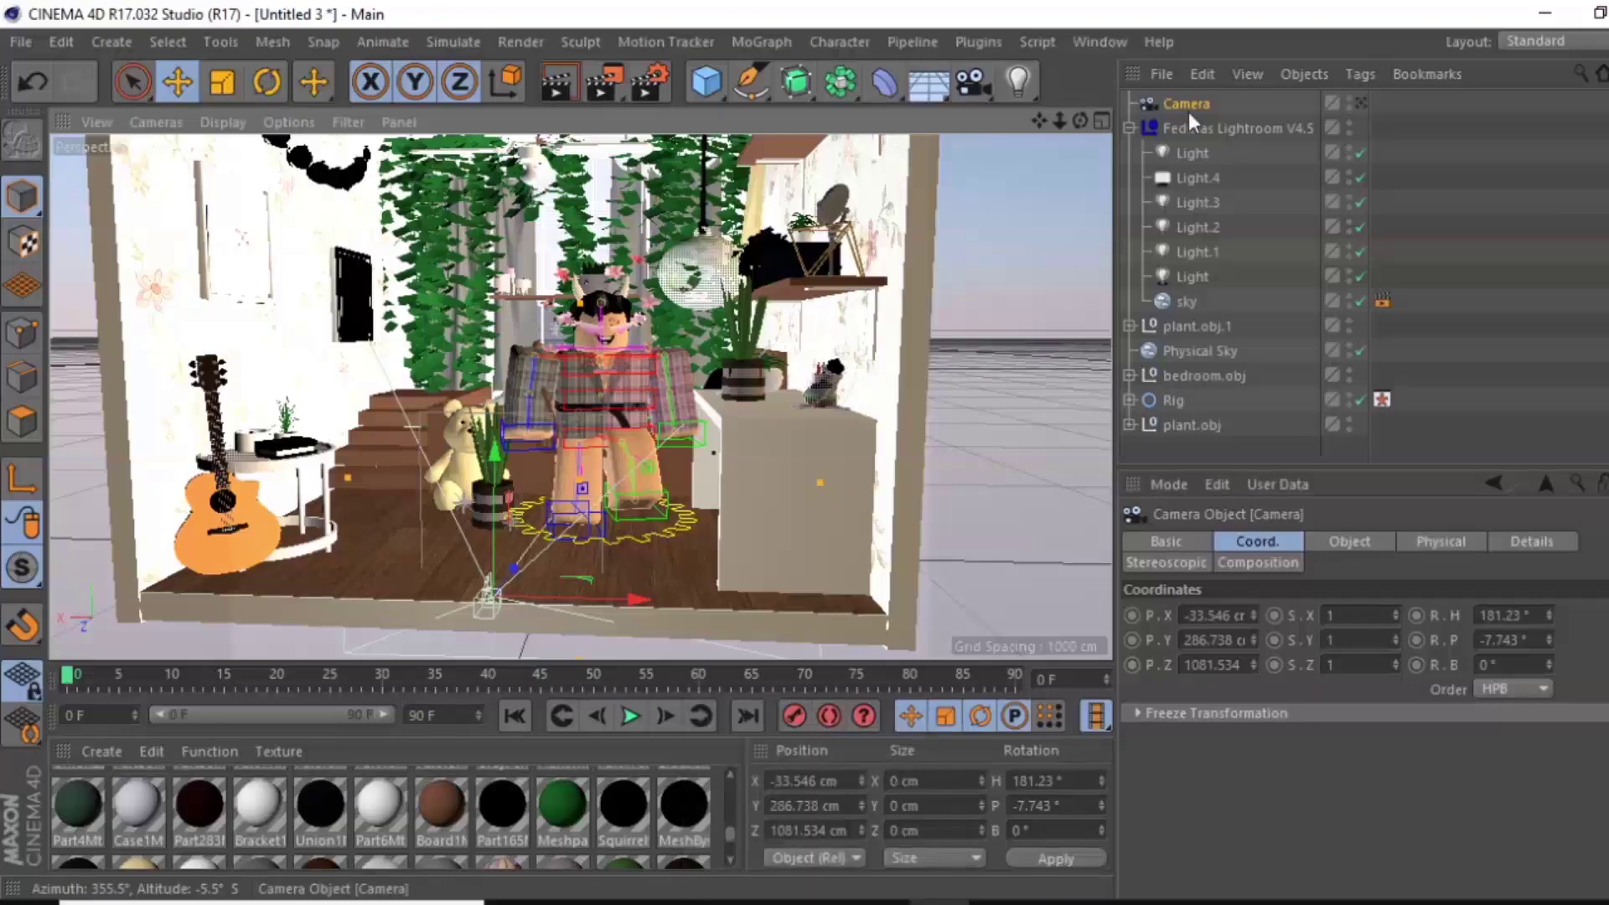
shift+click(1188, 127)
scroll(484, 555, down, 4)
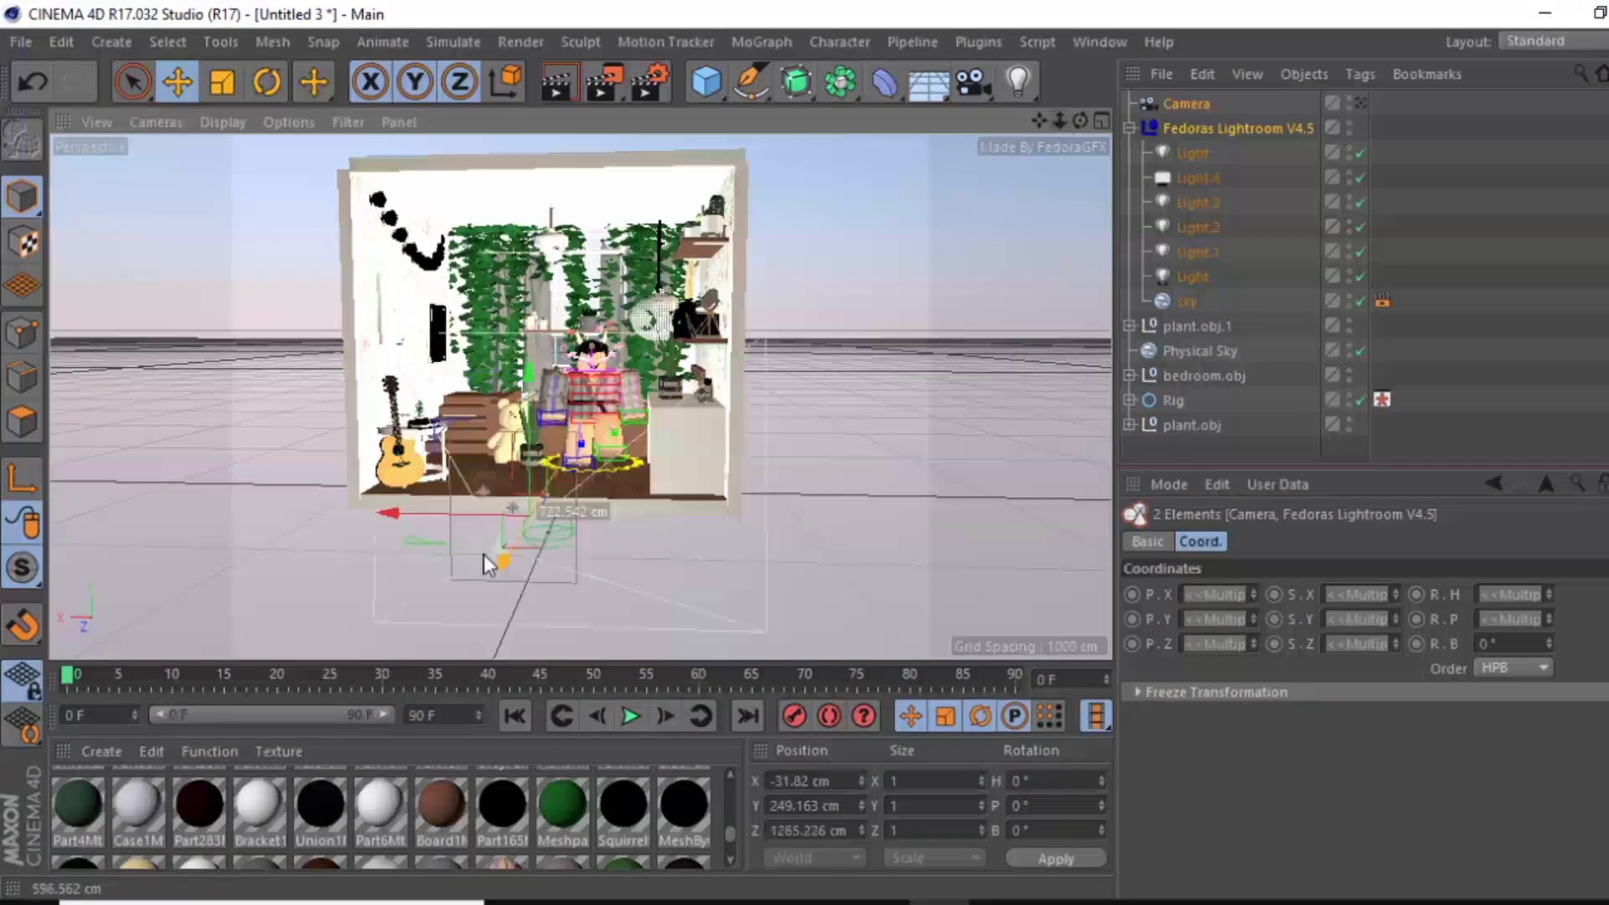
drag(484, 554, 516, 310)
Add Ambient Occlusion and Global Illumination to the render settings with 600×600 output
key(ctrl+b)
click(754, 173)
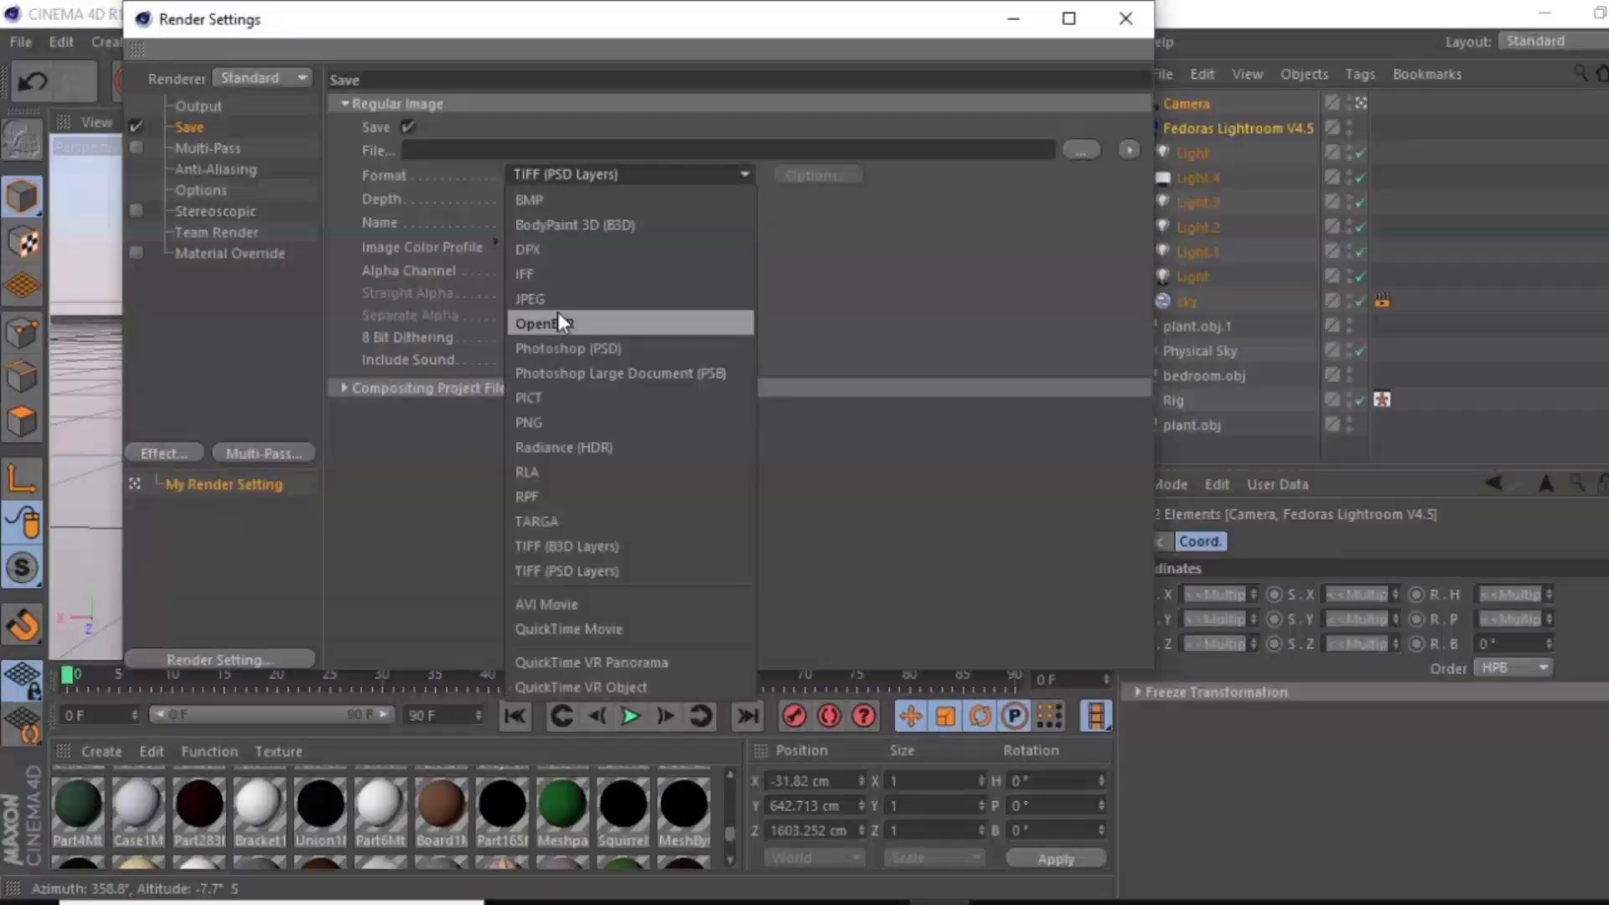
click(163, 453)
click(496, 273)
click(198, 106)
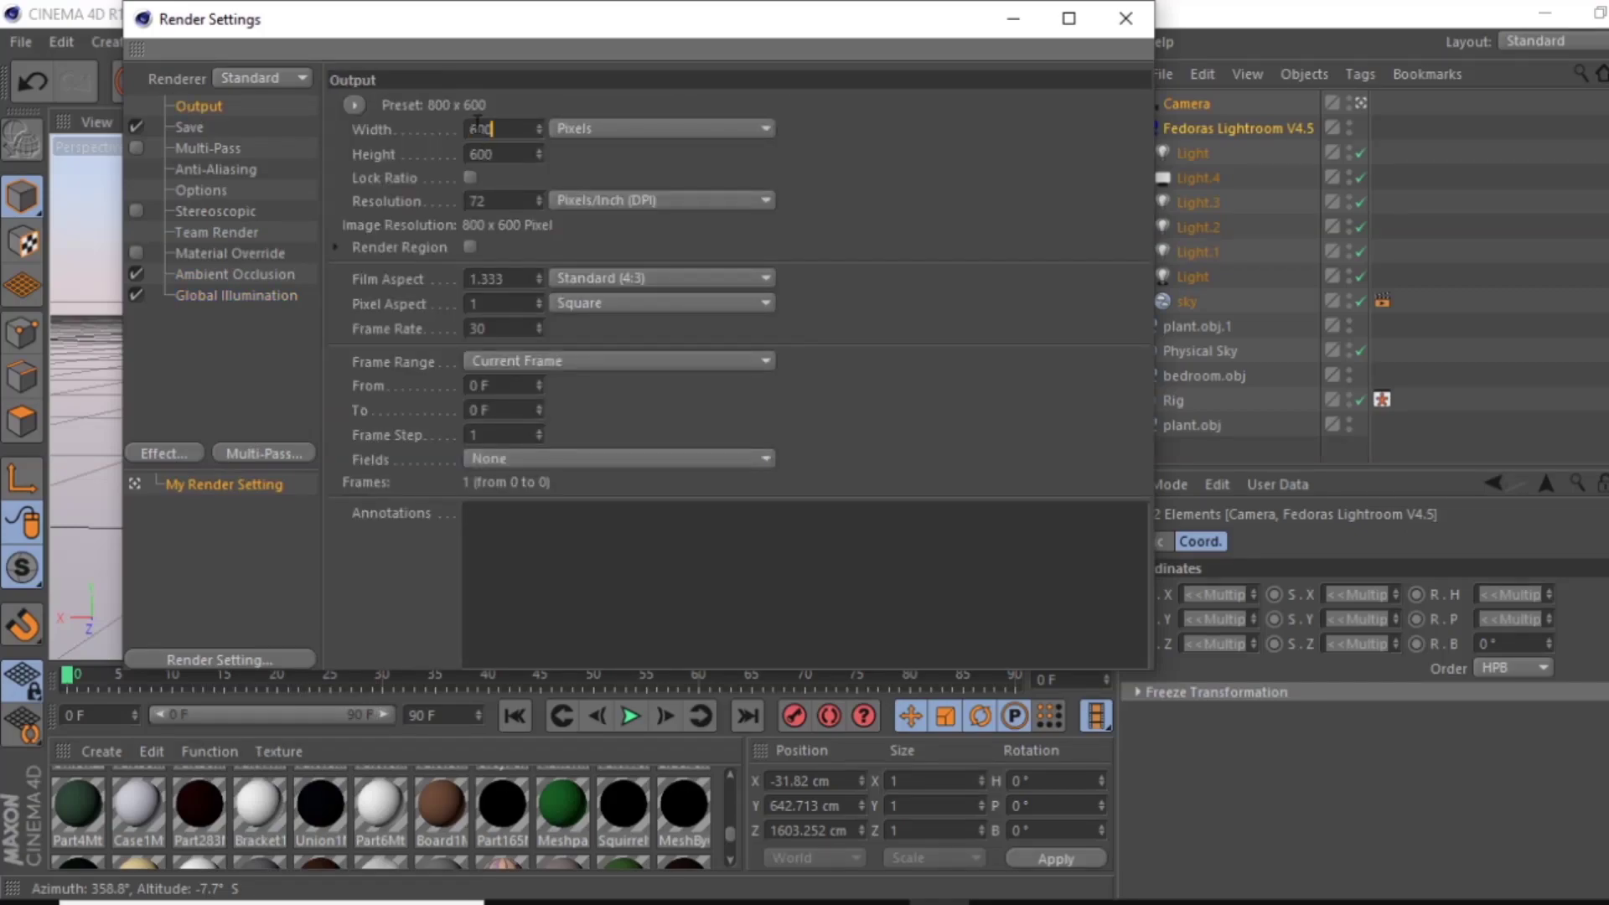
key(Return)
click(1126, 19)
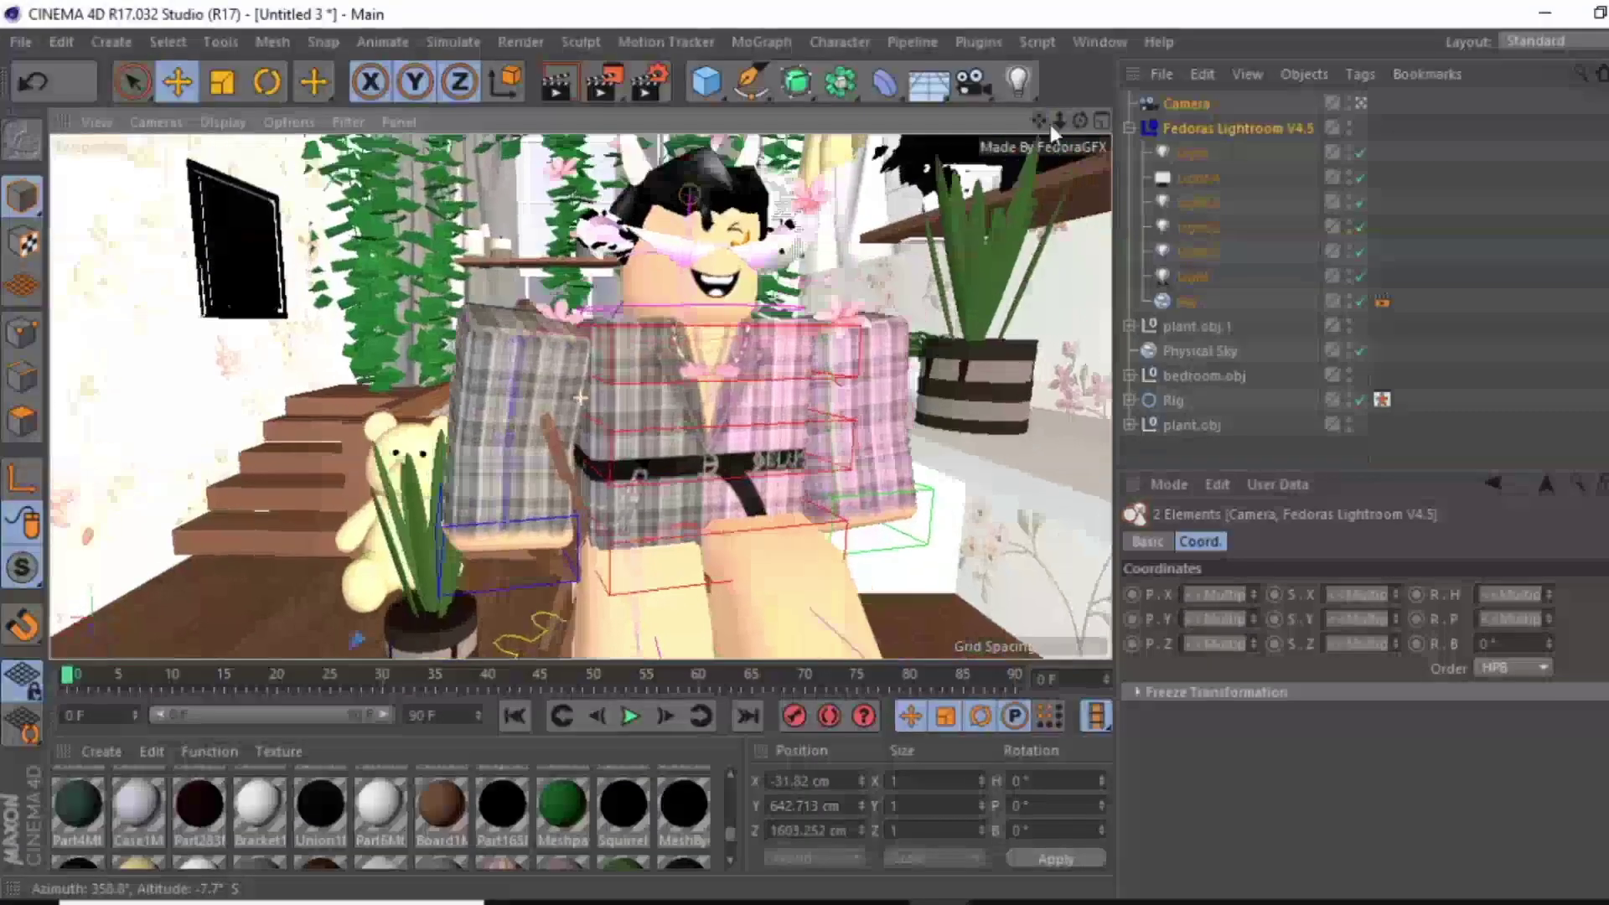
Rotate the character rig about 21 degrees
mouse_move(1049, 124)
mouse_down()
mouse_move(1063, 114)
mouse_move(1032, 117)
mouse_move(678, 364)
mouse_up()
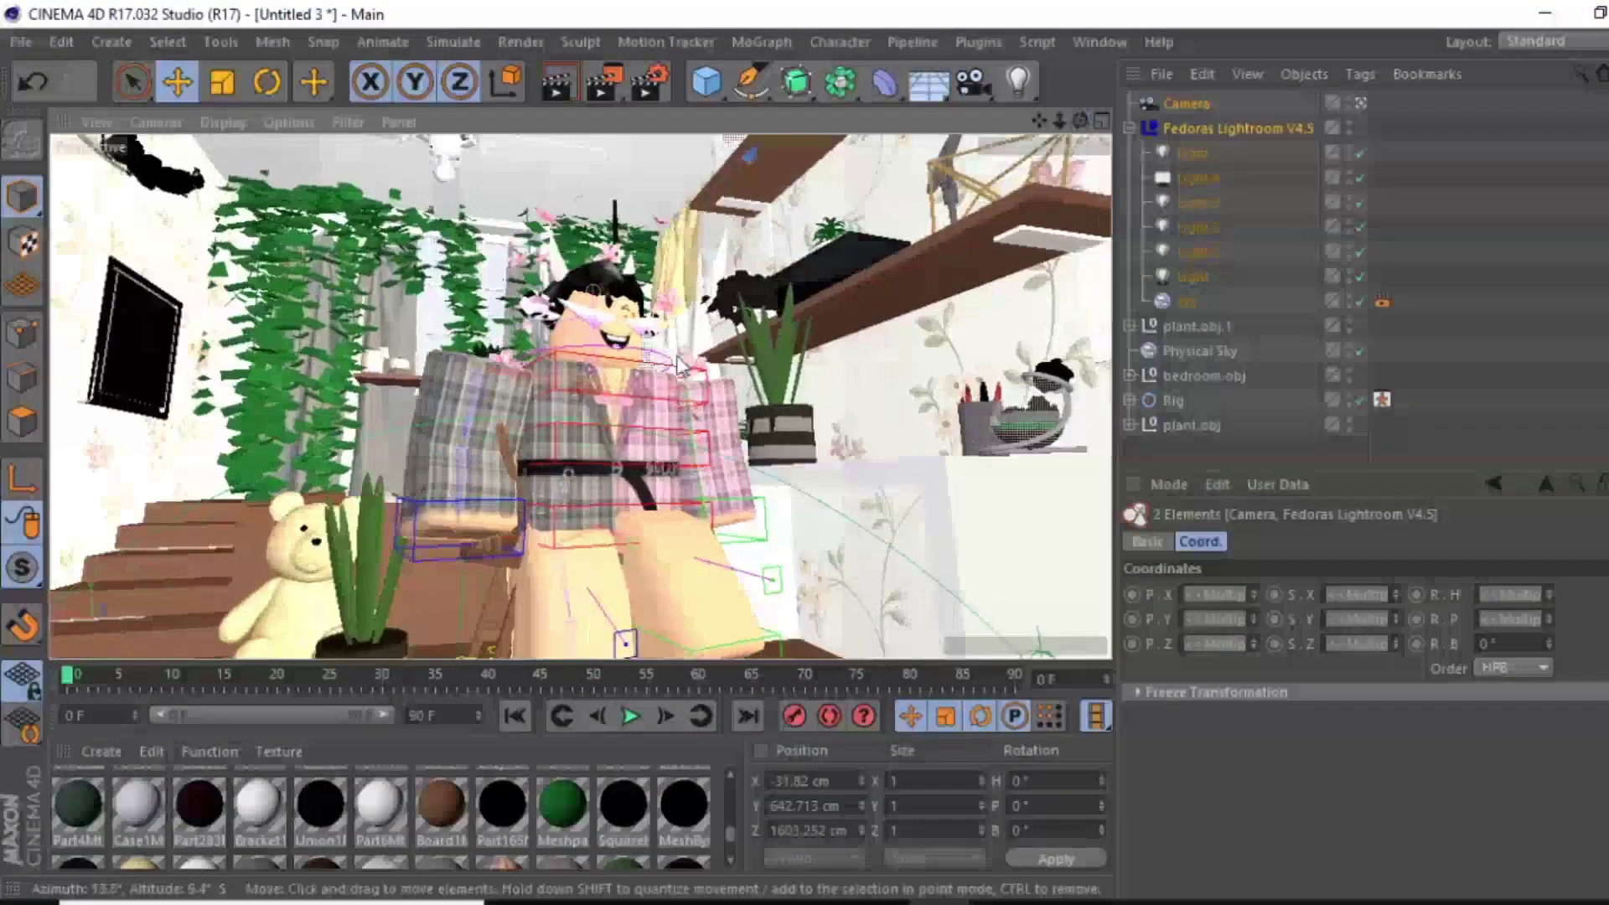
click(652, 362)
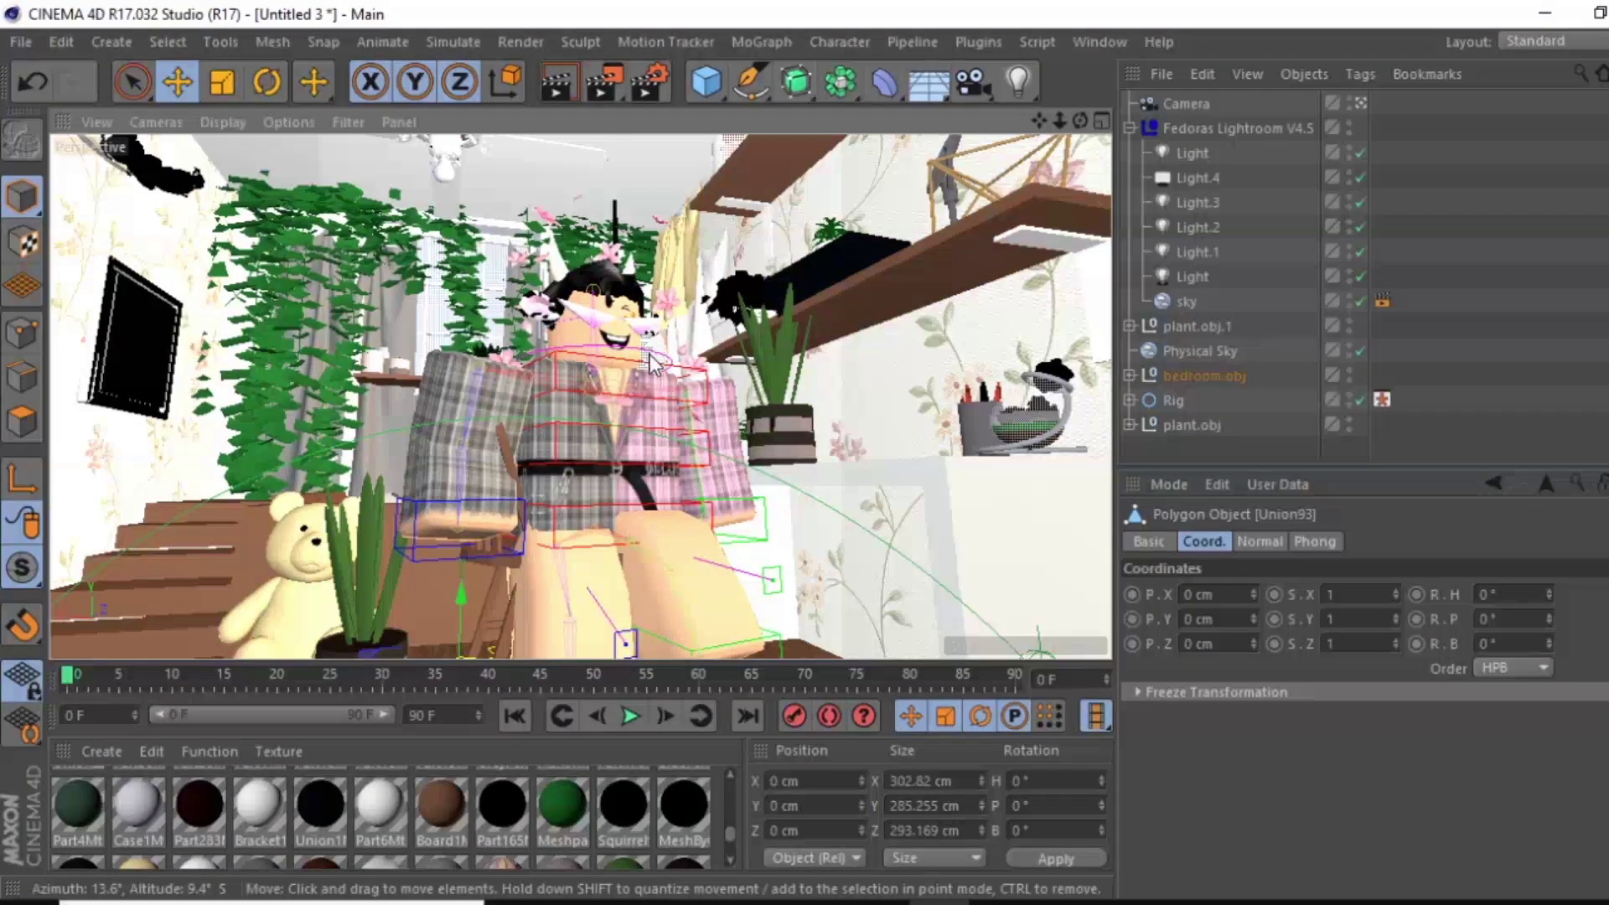
click(653, 359)
click(266, 81)
drag(555, 344, 1126, 230)
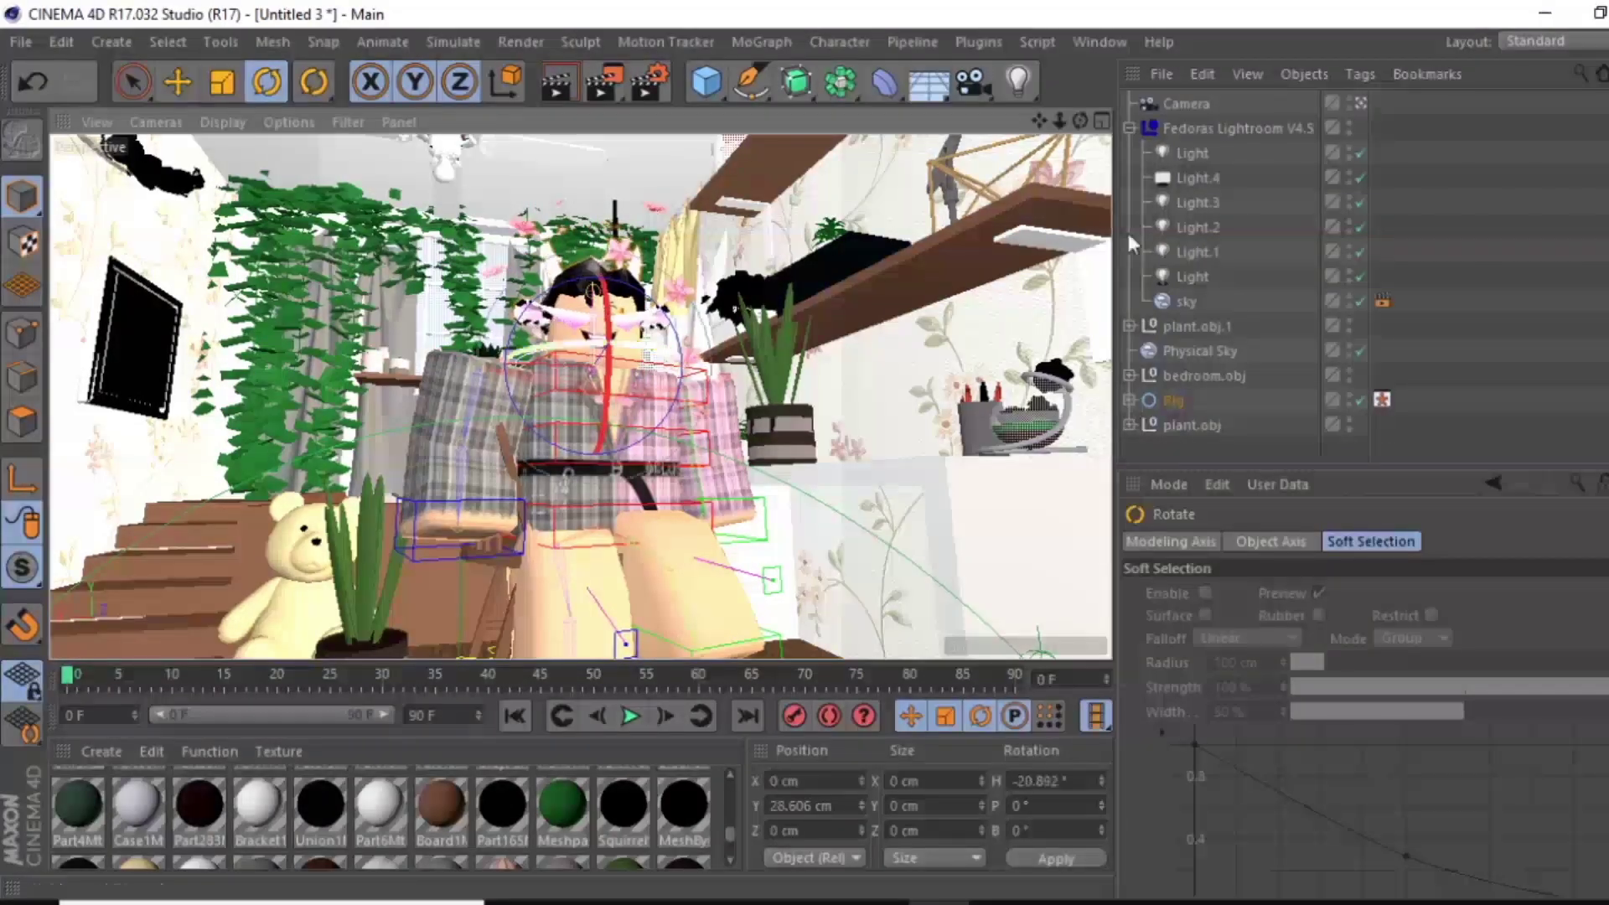
Reframe the camera on the character and start a Picture Viewer render
click(1186, 103)
drag(1039, 122, 1060, 125)
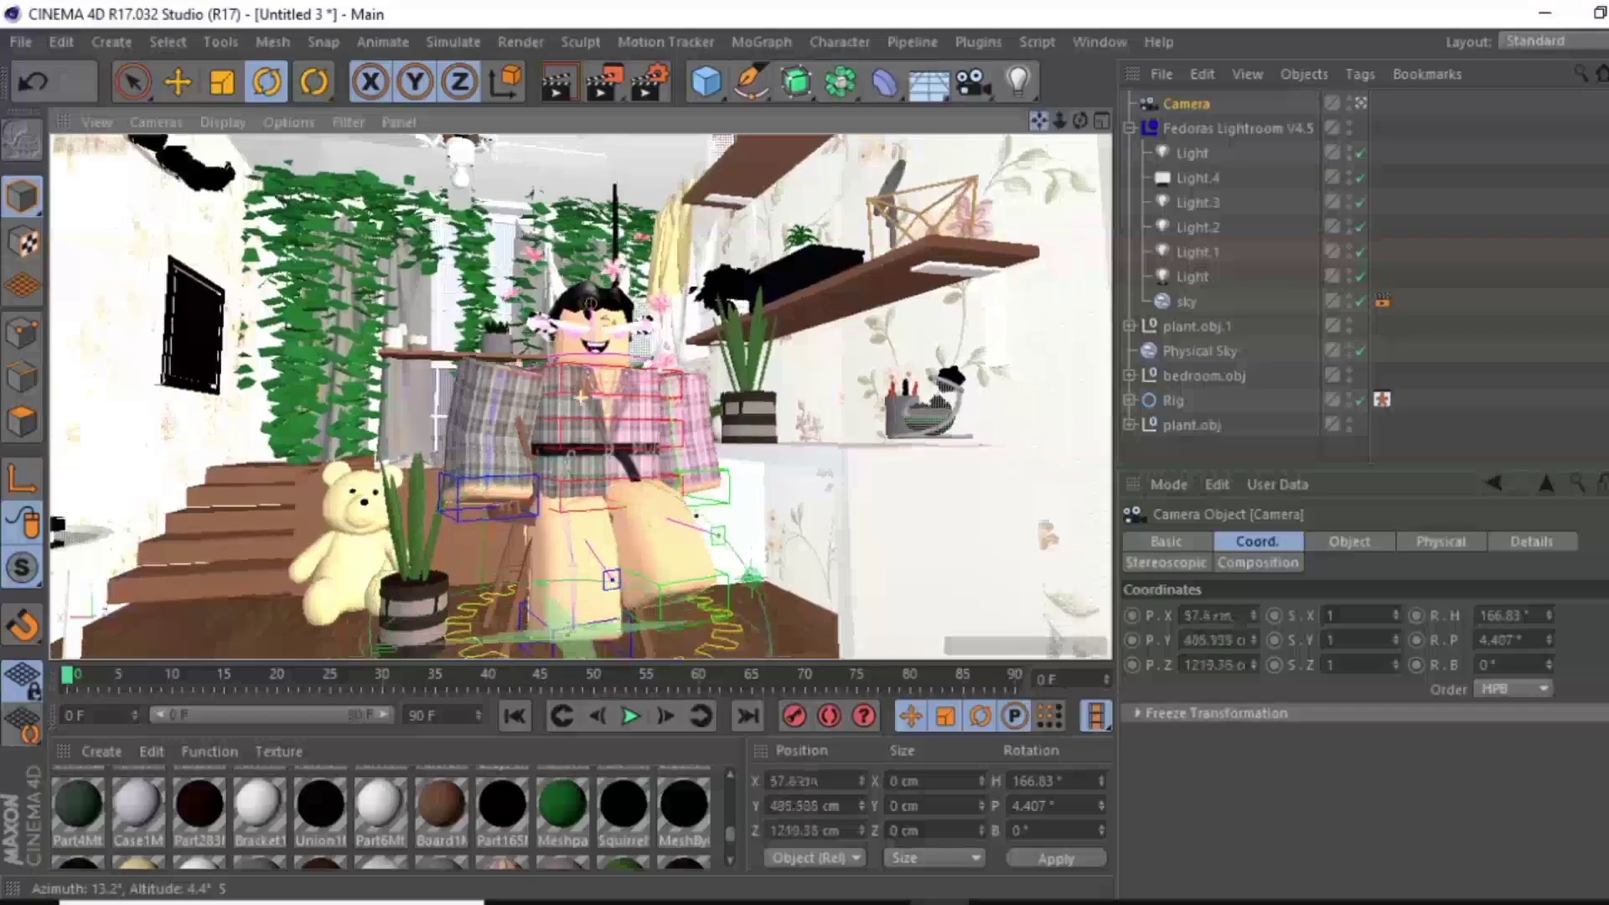
click(1238, 128)
key(e)
click(1186, 103)
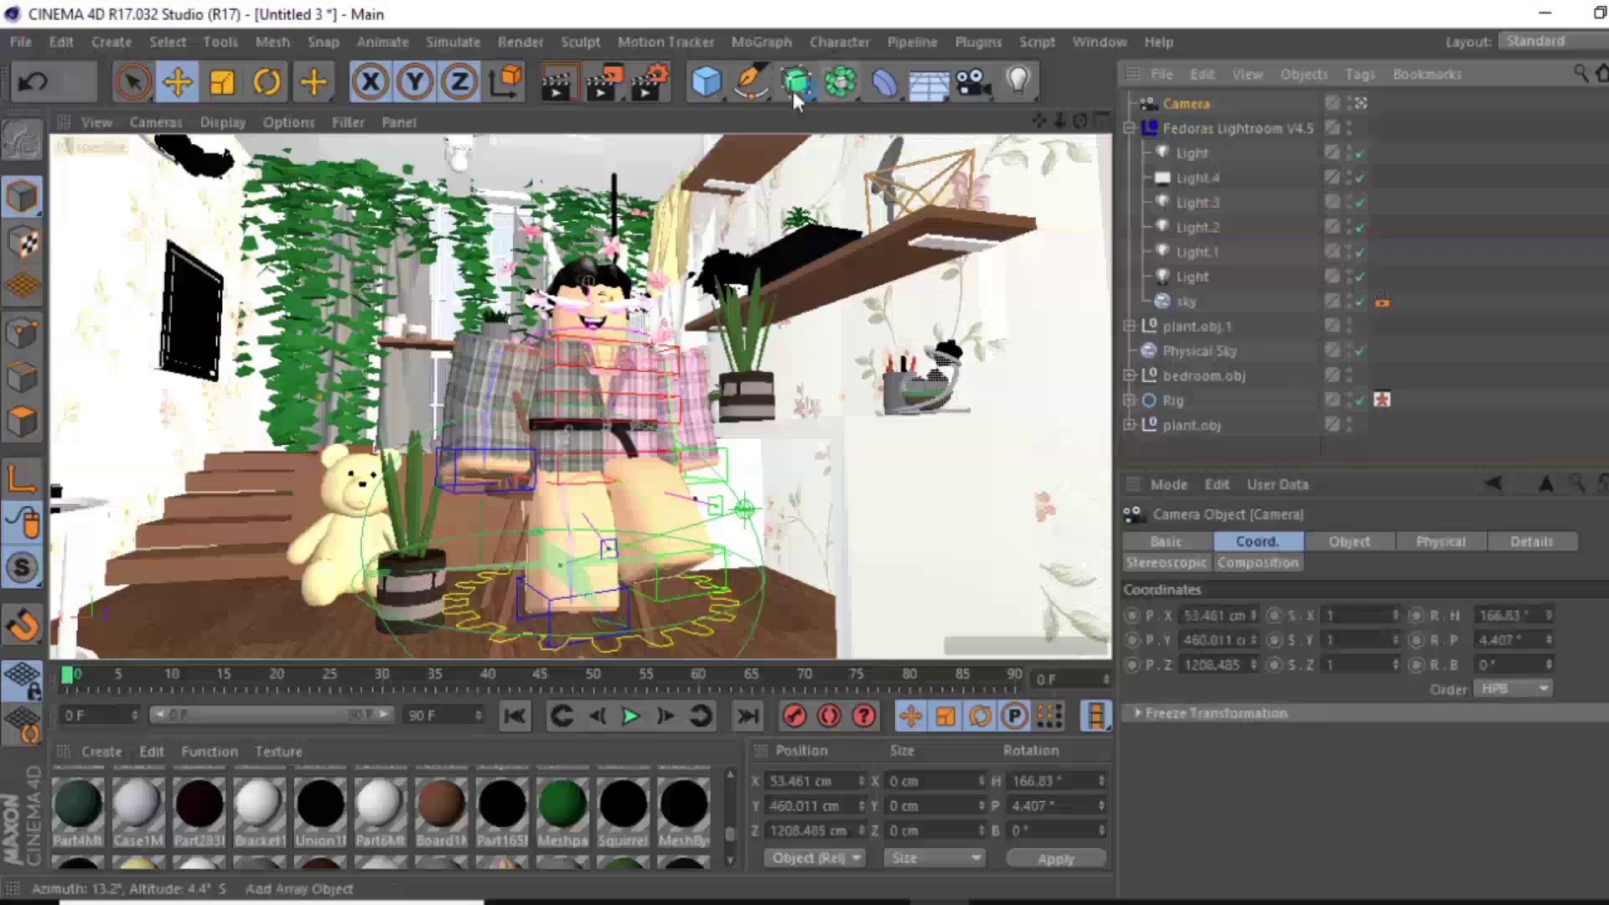
click(651, 81)
click(1125, 14)
click(602, 82)
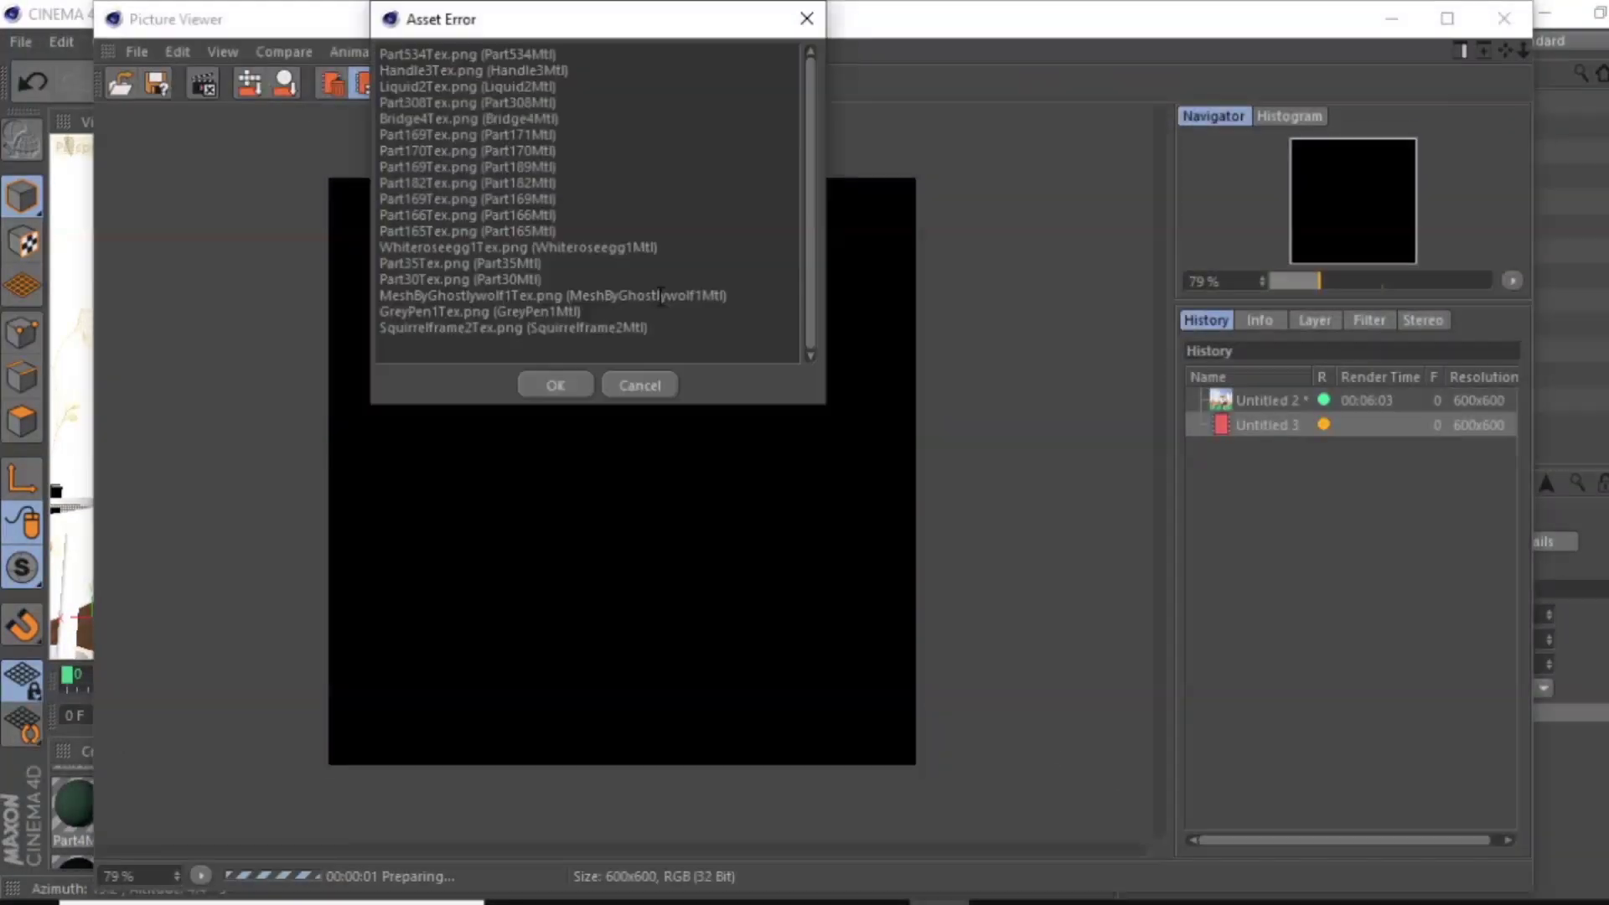
Dismiss the missing-textures warning, let the 600x600 bedroom render run, then close the viewer
click(540, 387)
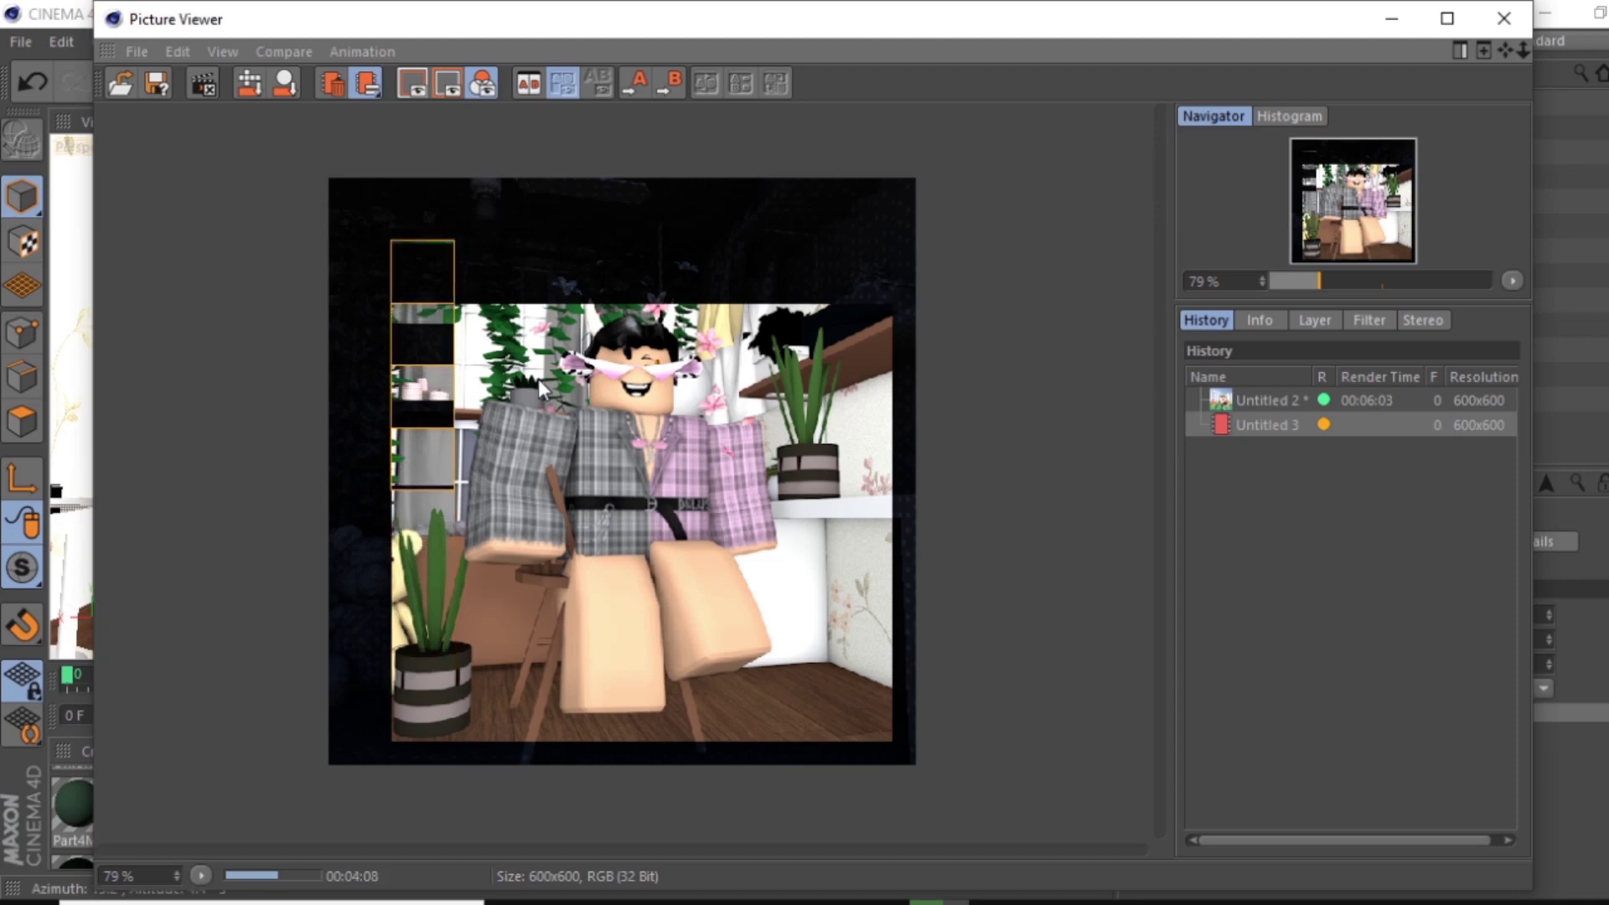
click(1519, 34)
Stop the renderer and lighten Union1Mtl's colour to near white
click(881, 553)
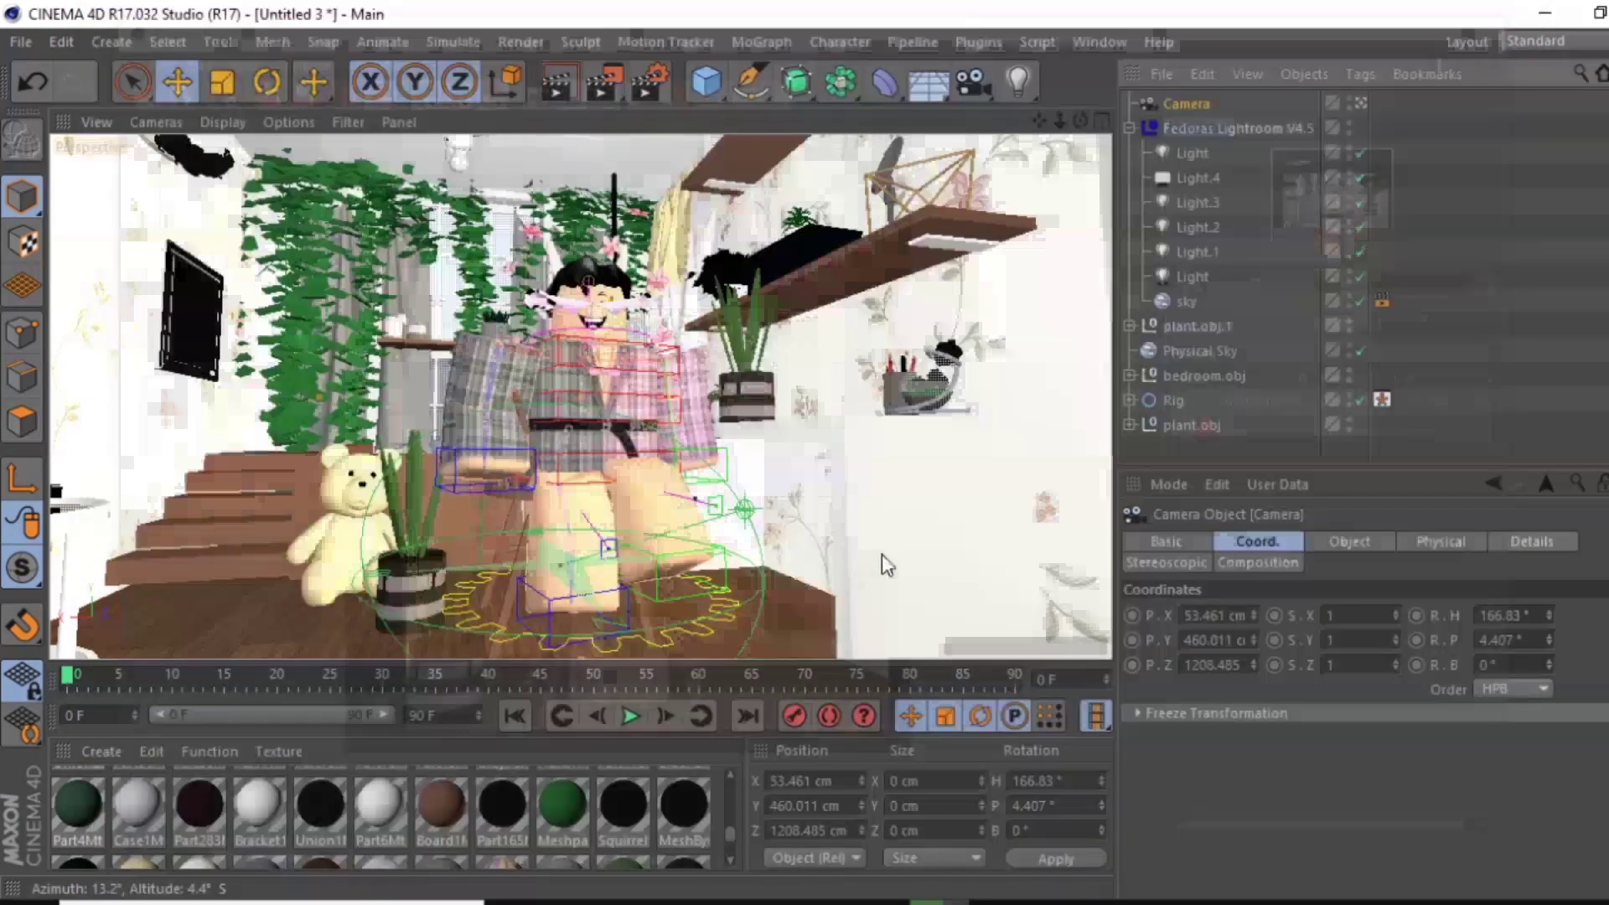
double_click(320, 791)
click(412, 427)
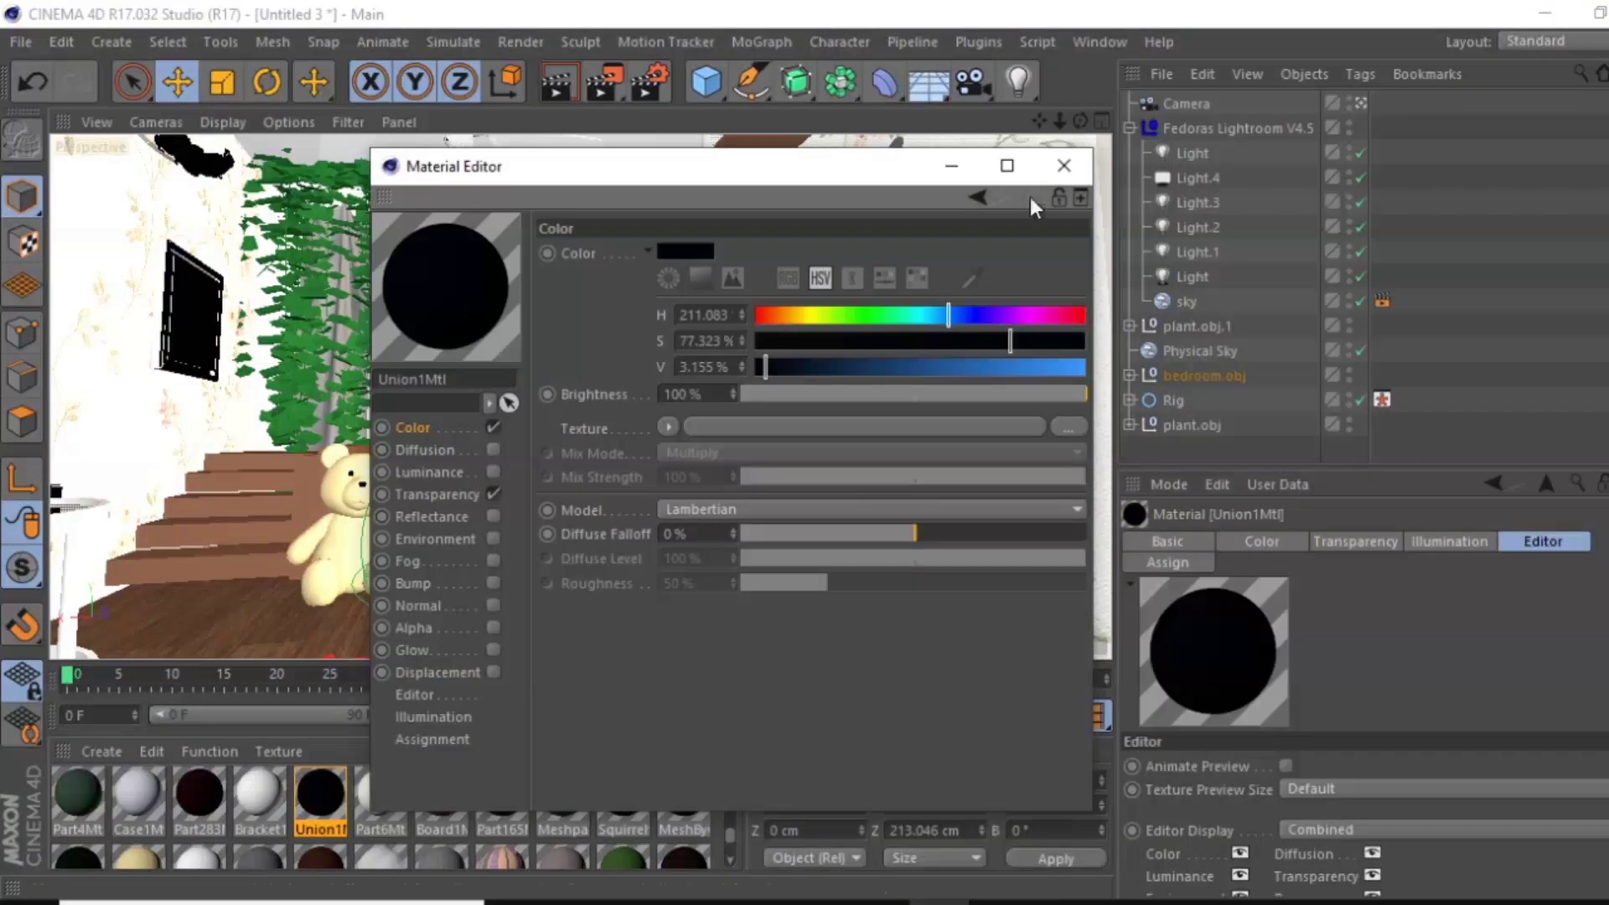
click(1064, 166)
double_click(320, 791)
drag(765, 366, 1085, 366)
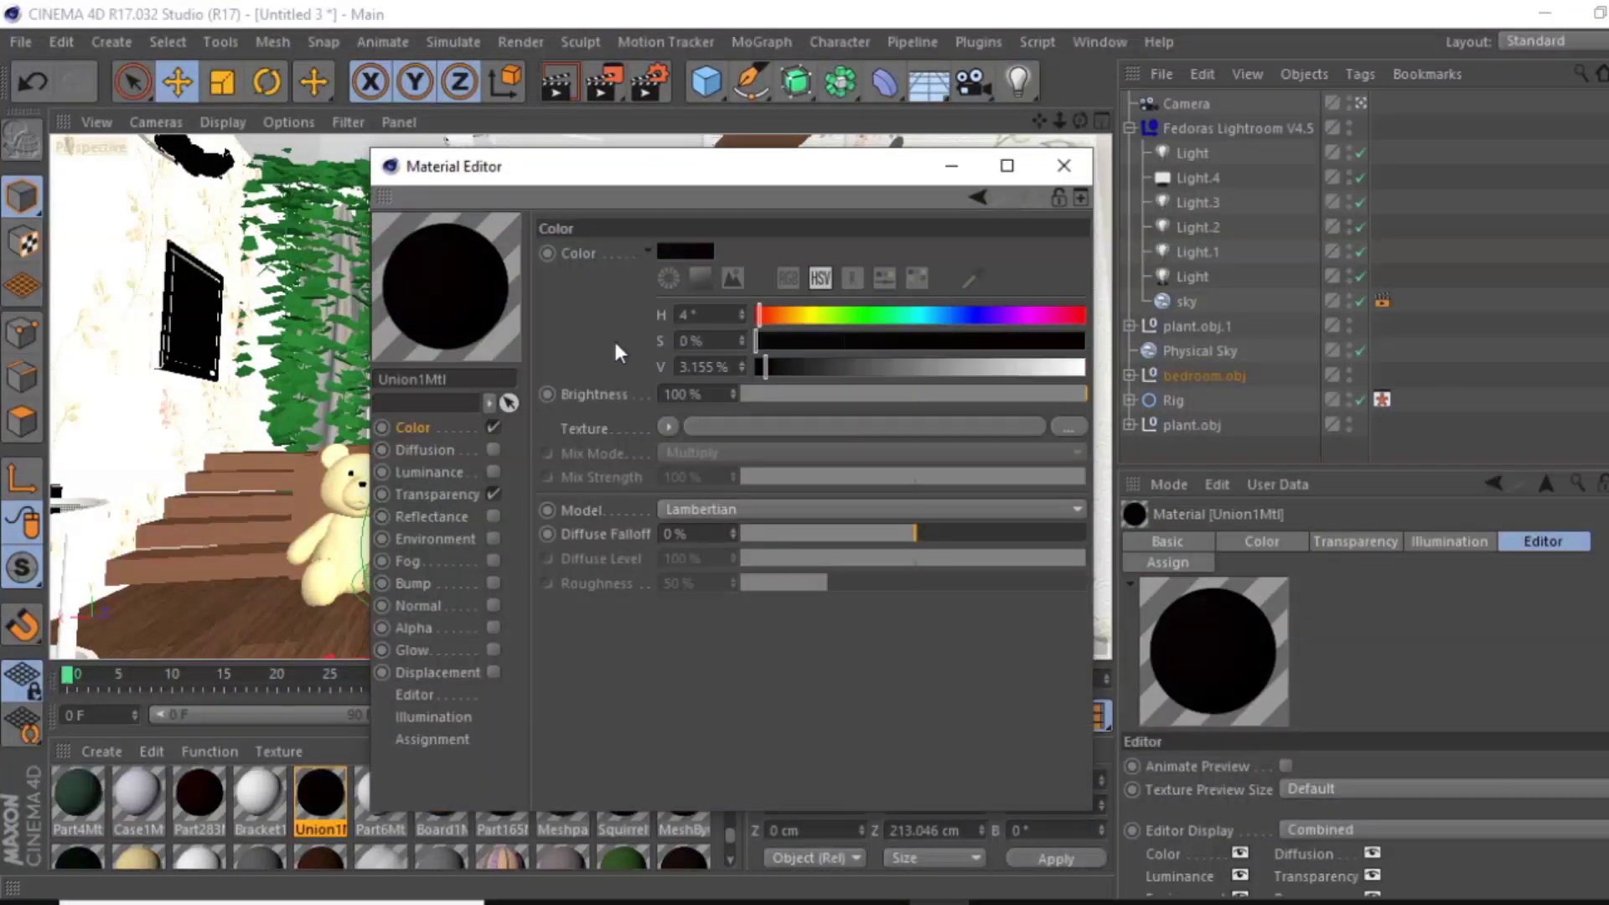
click(1064, 166)
Load the MeshByGhostlywolf1Tex image into MeshByGhostlywolf1Mtl
double_click(684, 792)
click(1065, 430)
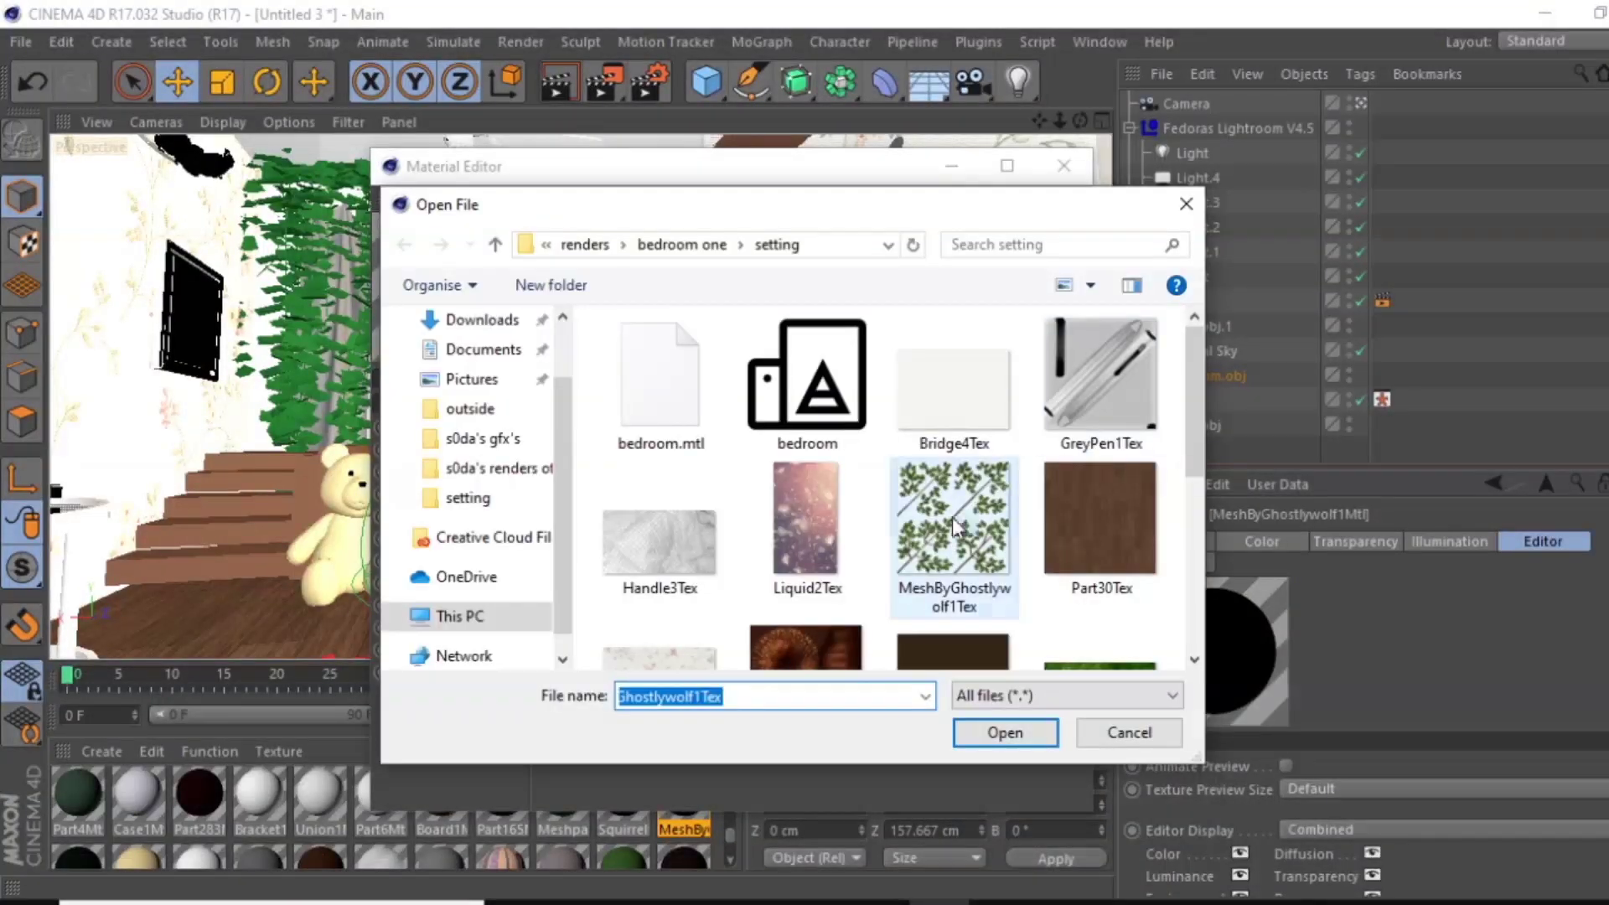
double_click(952, 516)
click(971, 545)
click(1064, 166)
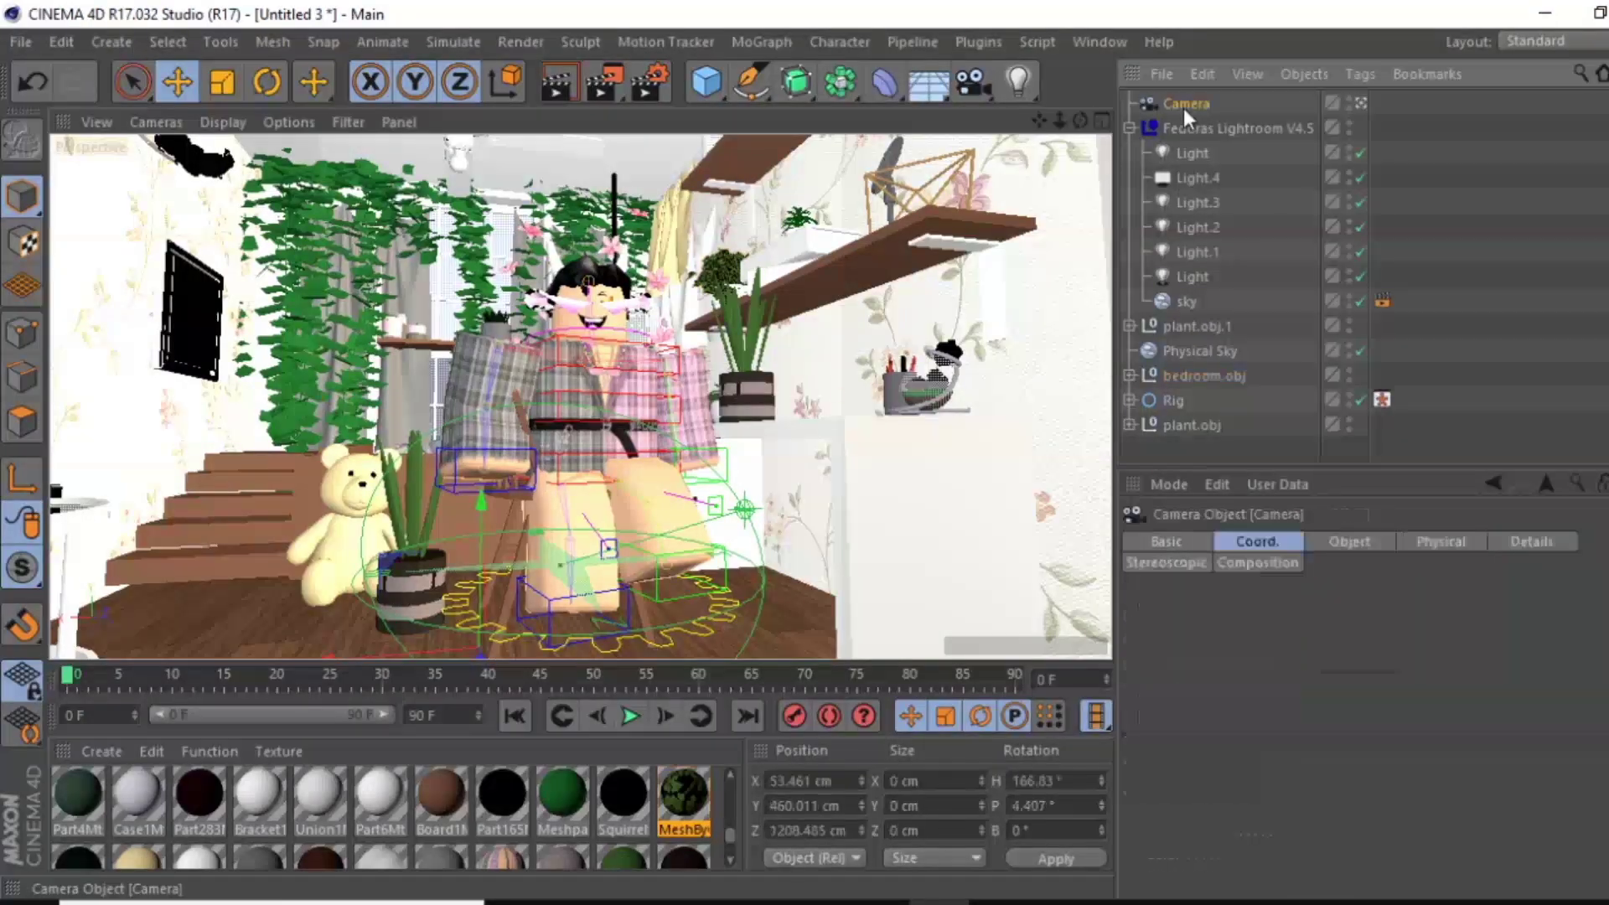
Relink the squirrel frame texture image in Squirrelframe2Mtl
click(623, 796)
double_click(622, 796)
click(1064, 428)
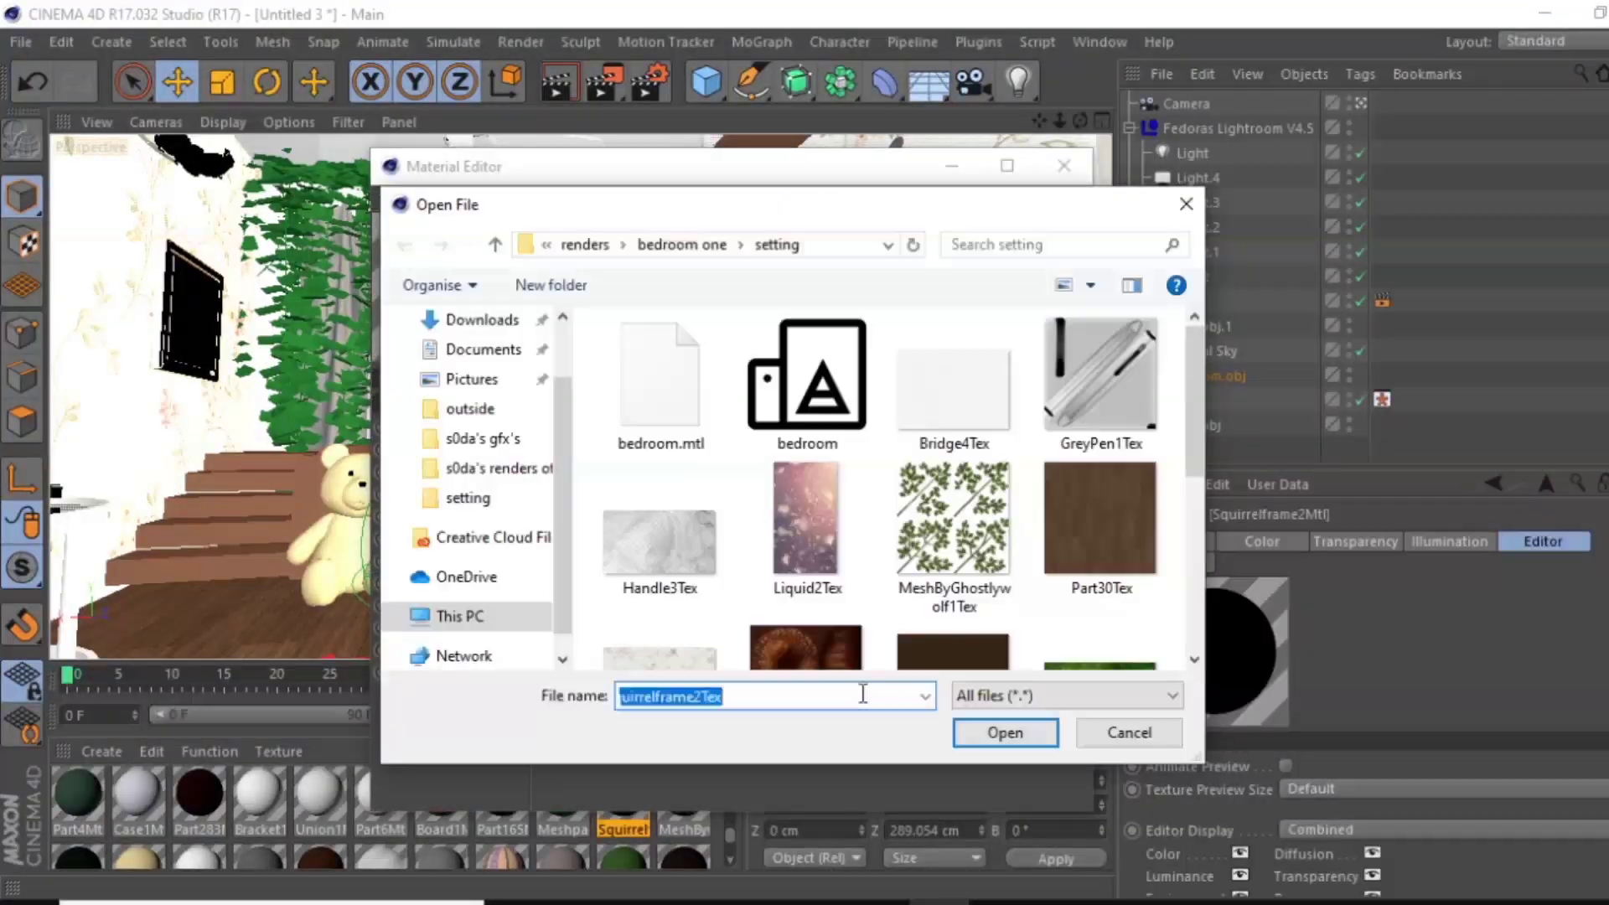
double_click(937, 598)
click(972, 547)
click(1064, 166)
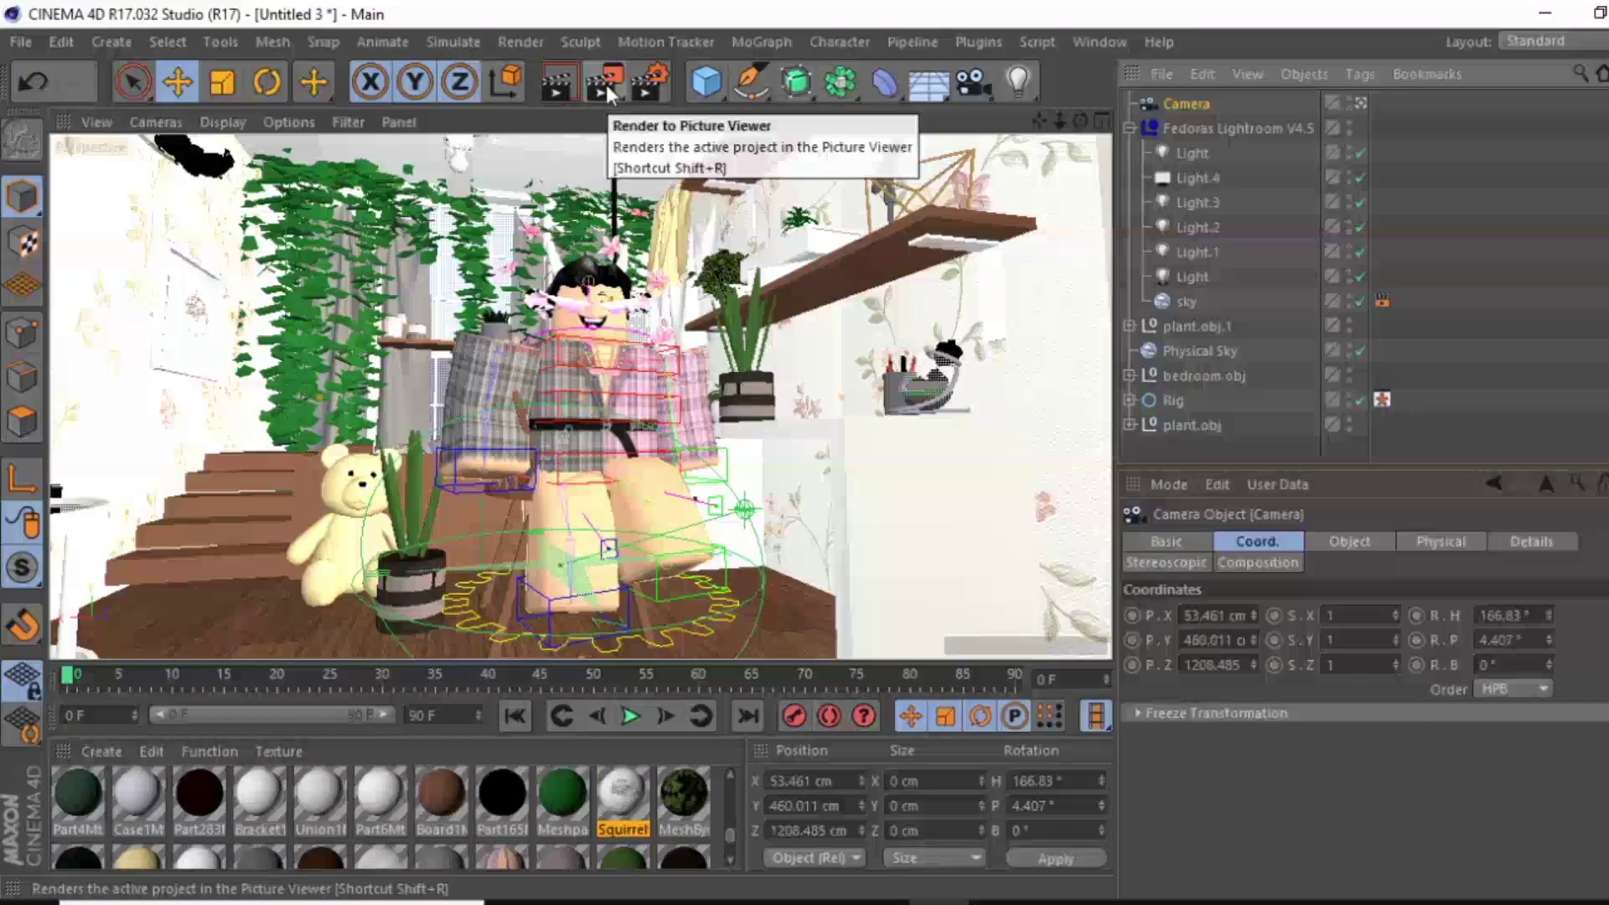
Try a render, dismiss the error, and inspect Part146Mtl's transparency settings
click(605, 83)
click(661, 384)
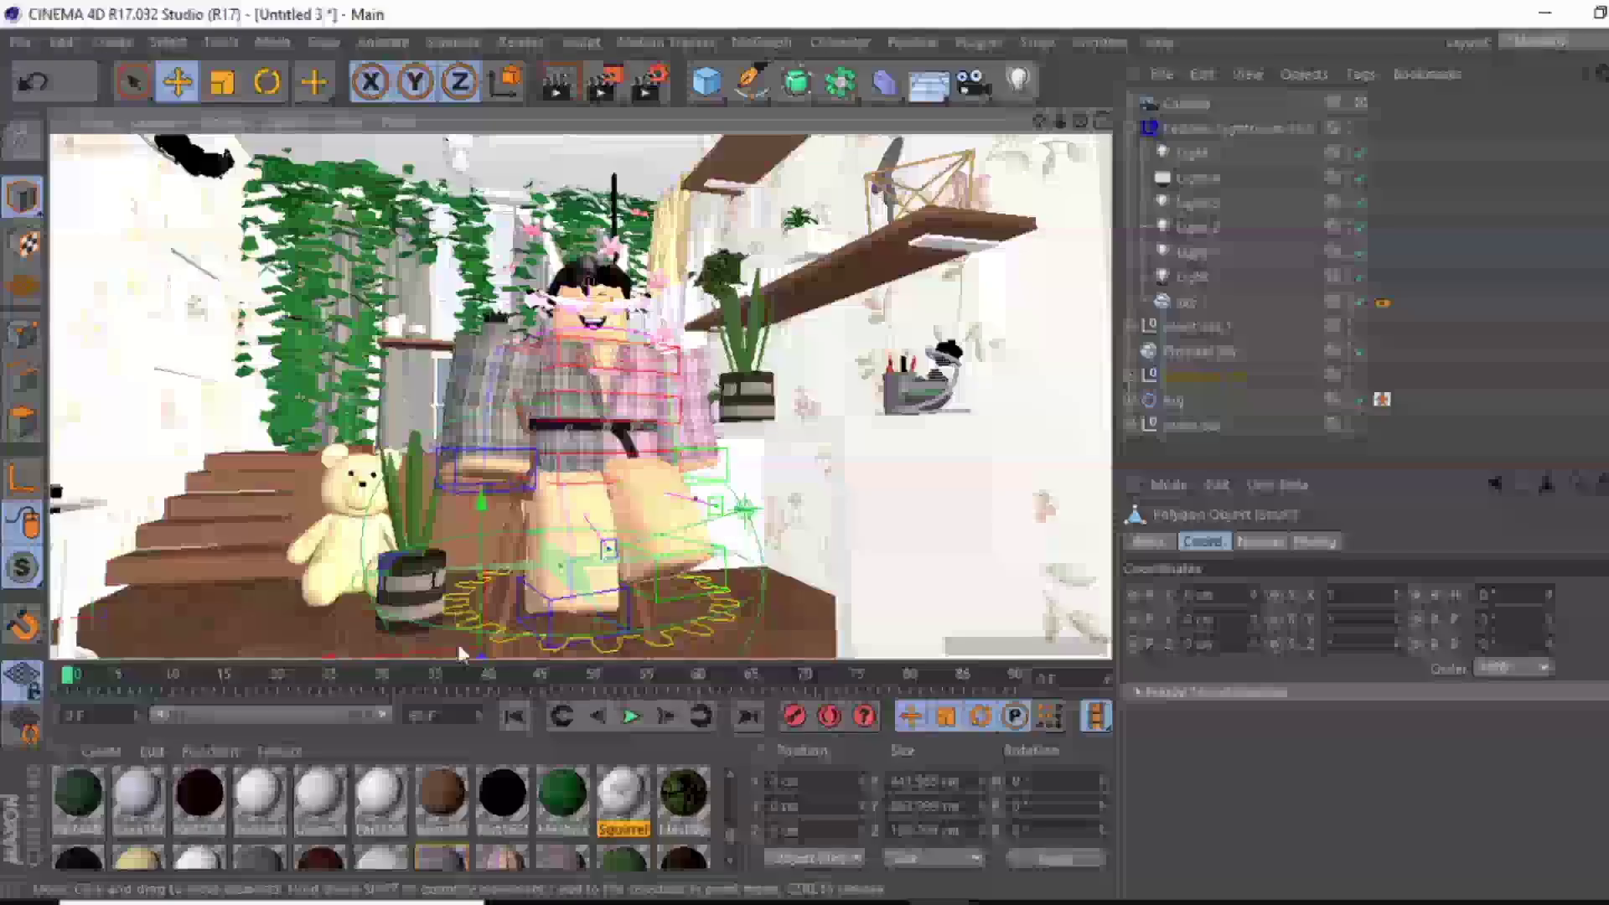
scroll(705, 770, up, 5)
double_click(199, 822)
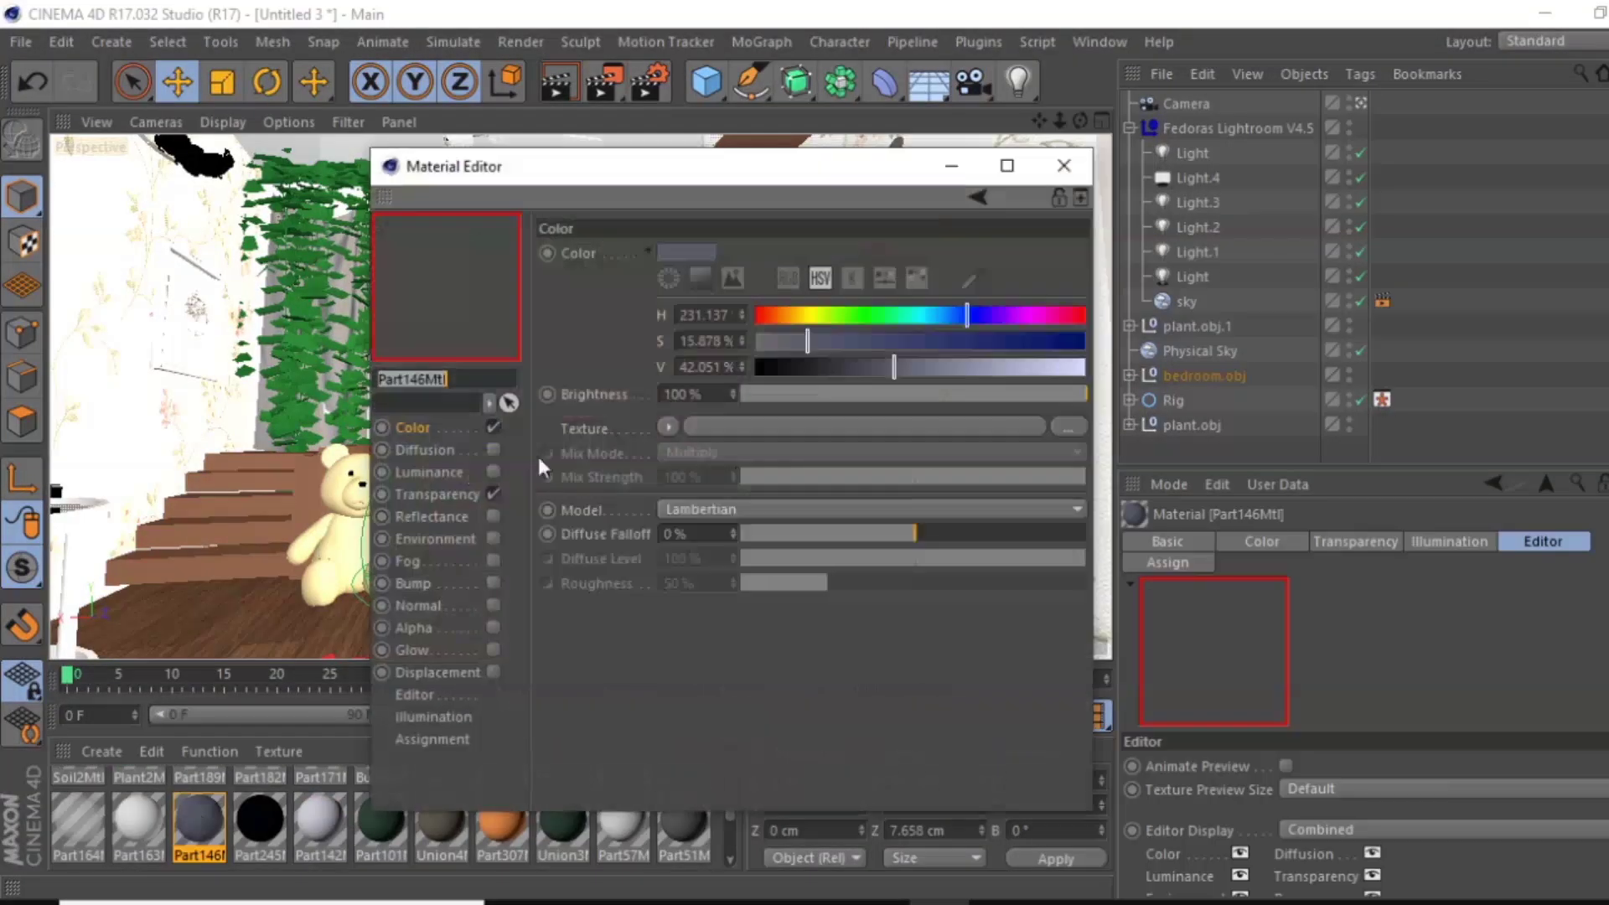
click(442, 490)
drag(884, 165, 1223, 259)
click(1408, 254)
Start a fresh 600x600 bedroom render and let it run
click(604, 82)
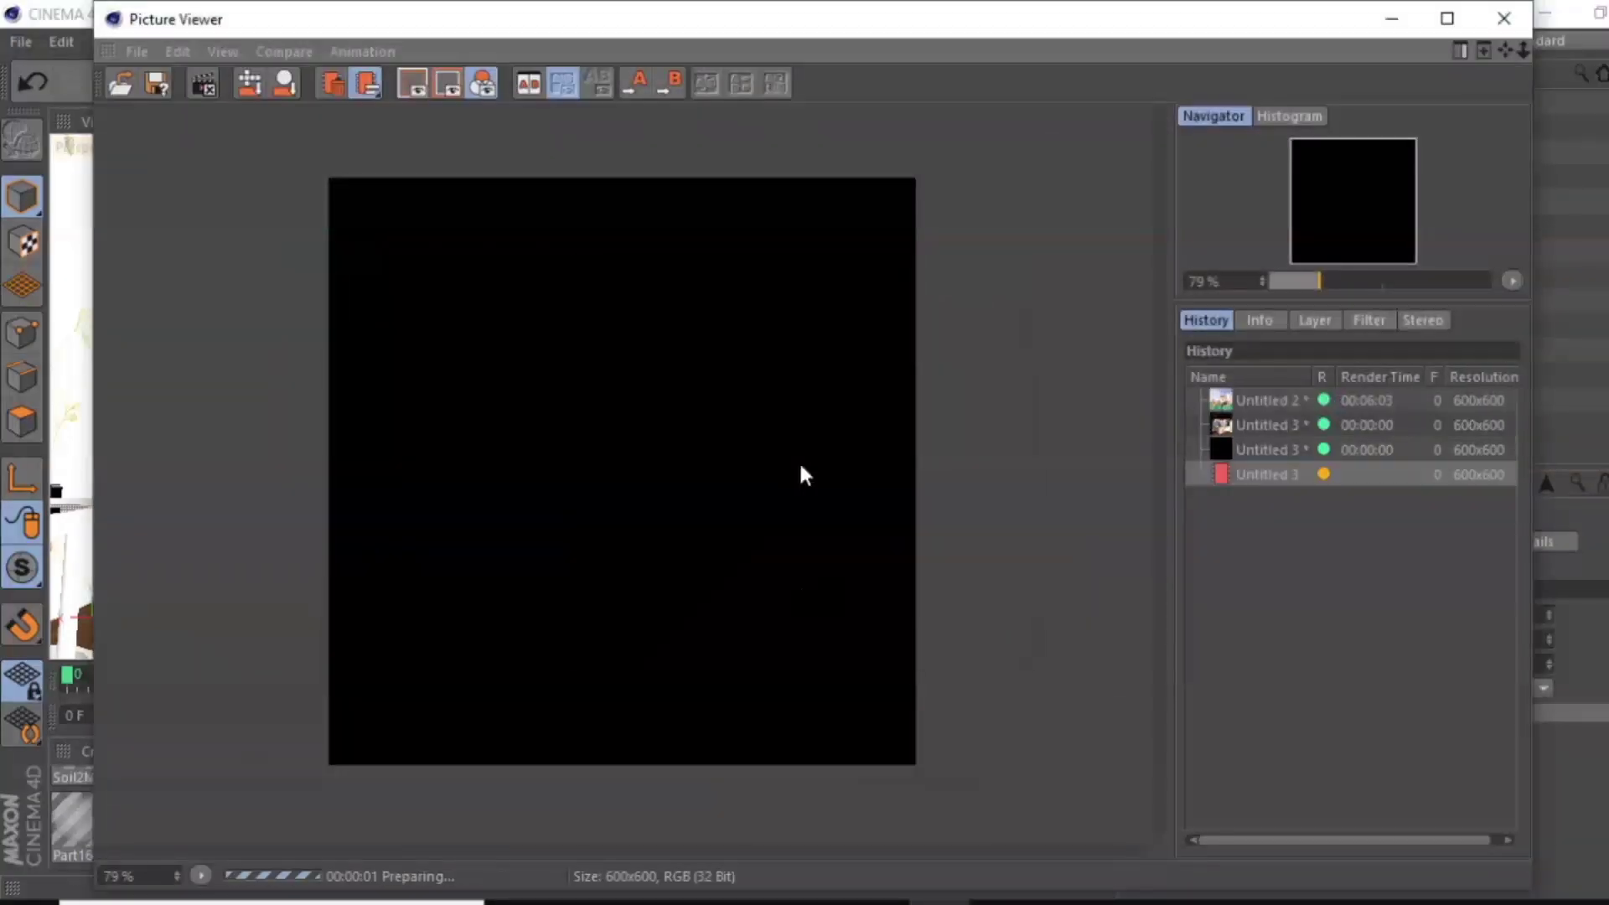